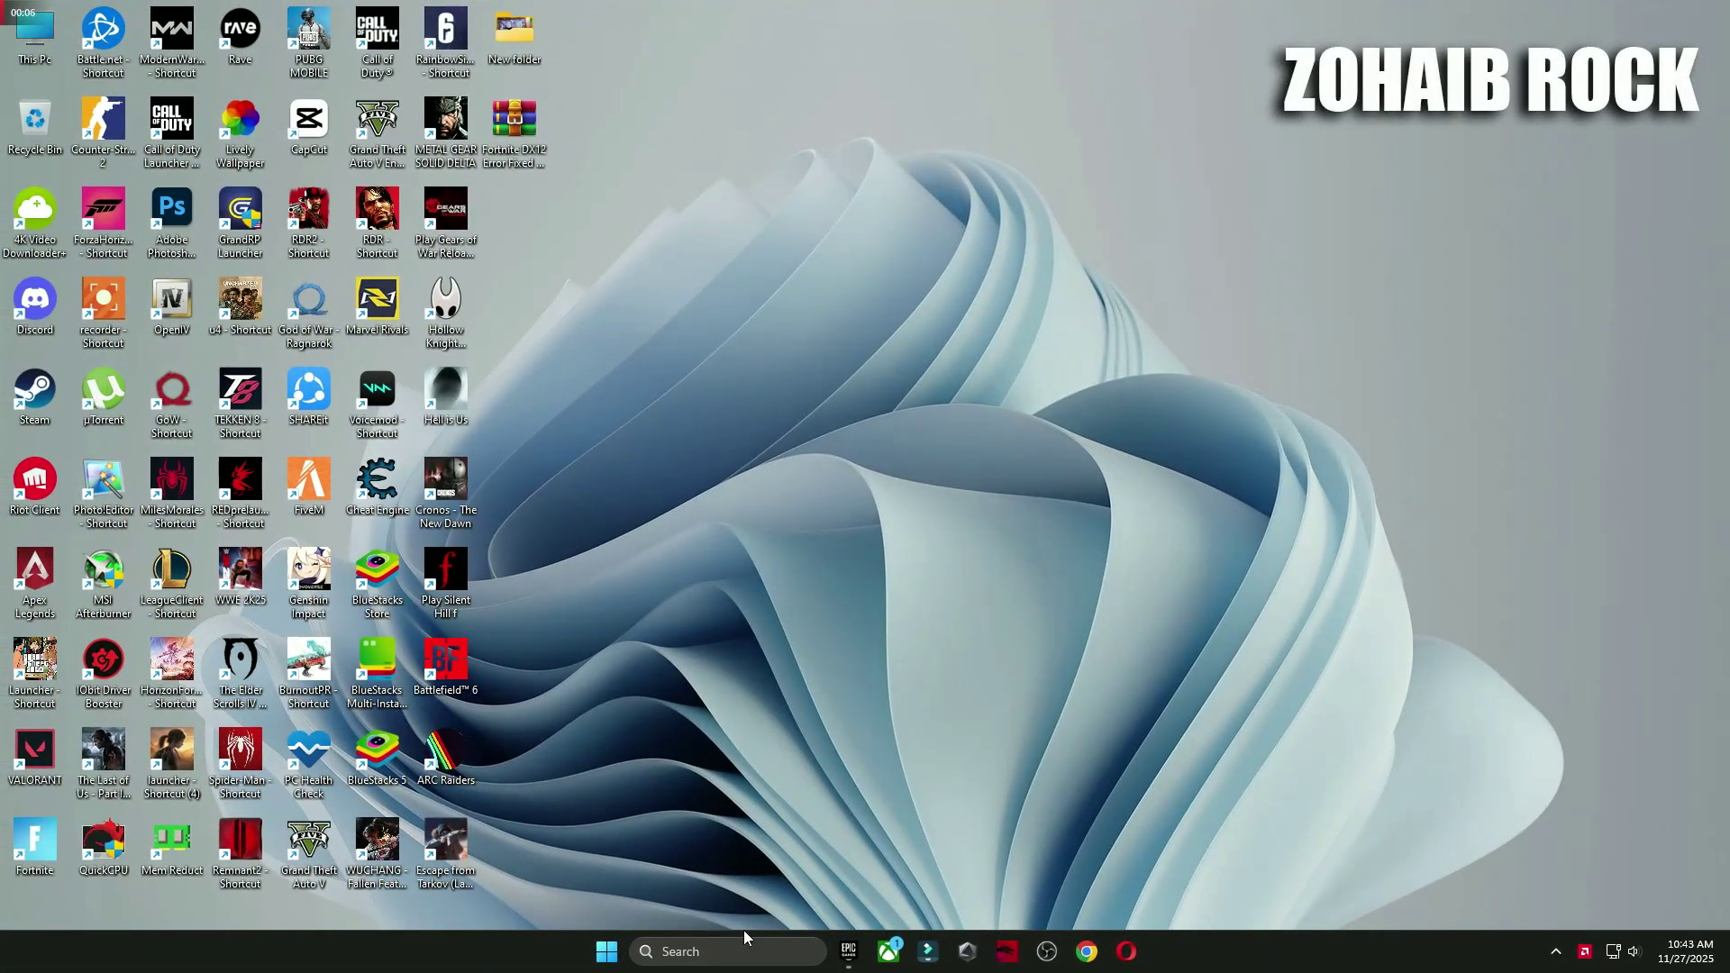
# Step: Check for updates in Windows Update and close the settings window
pyautogui.click(739, 951)
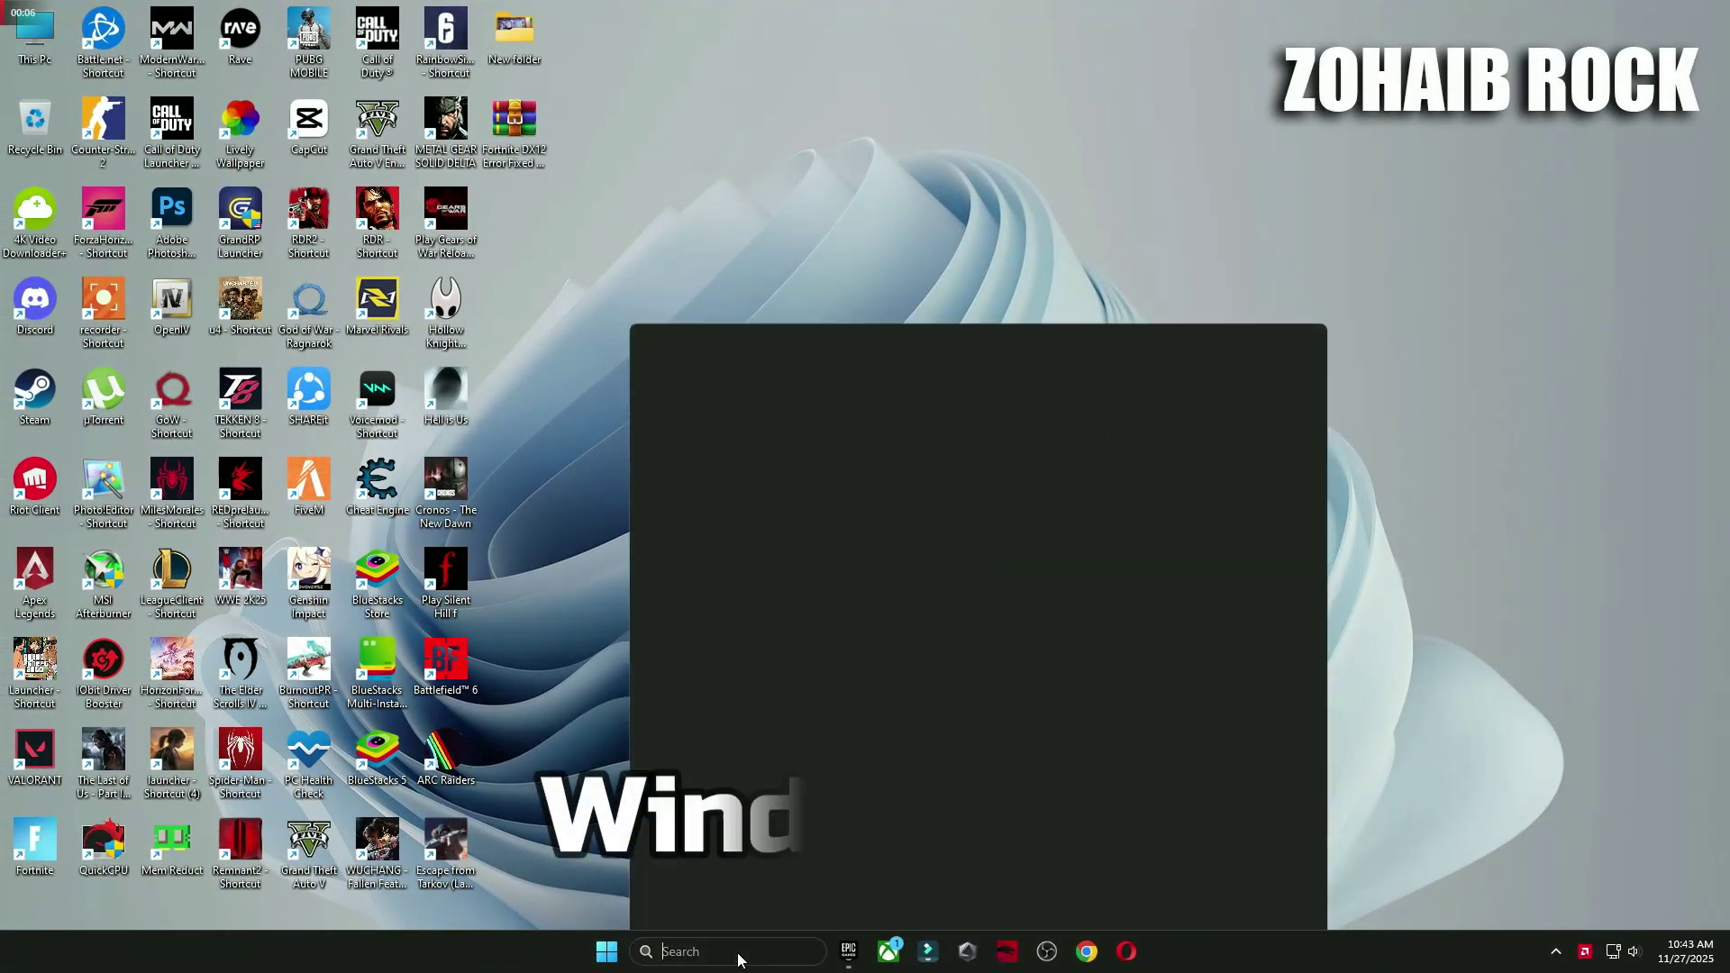
pyautogui.write('windows')
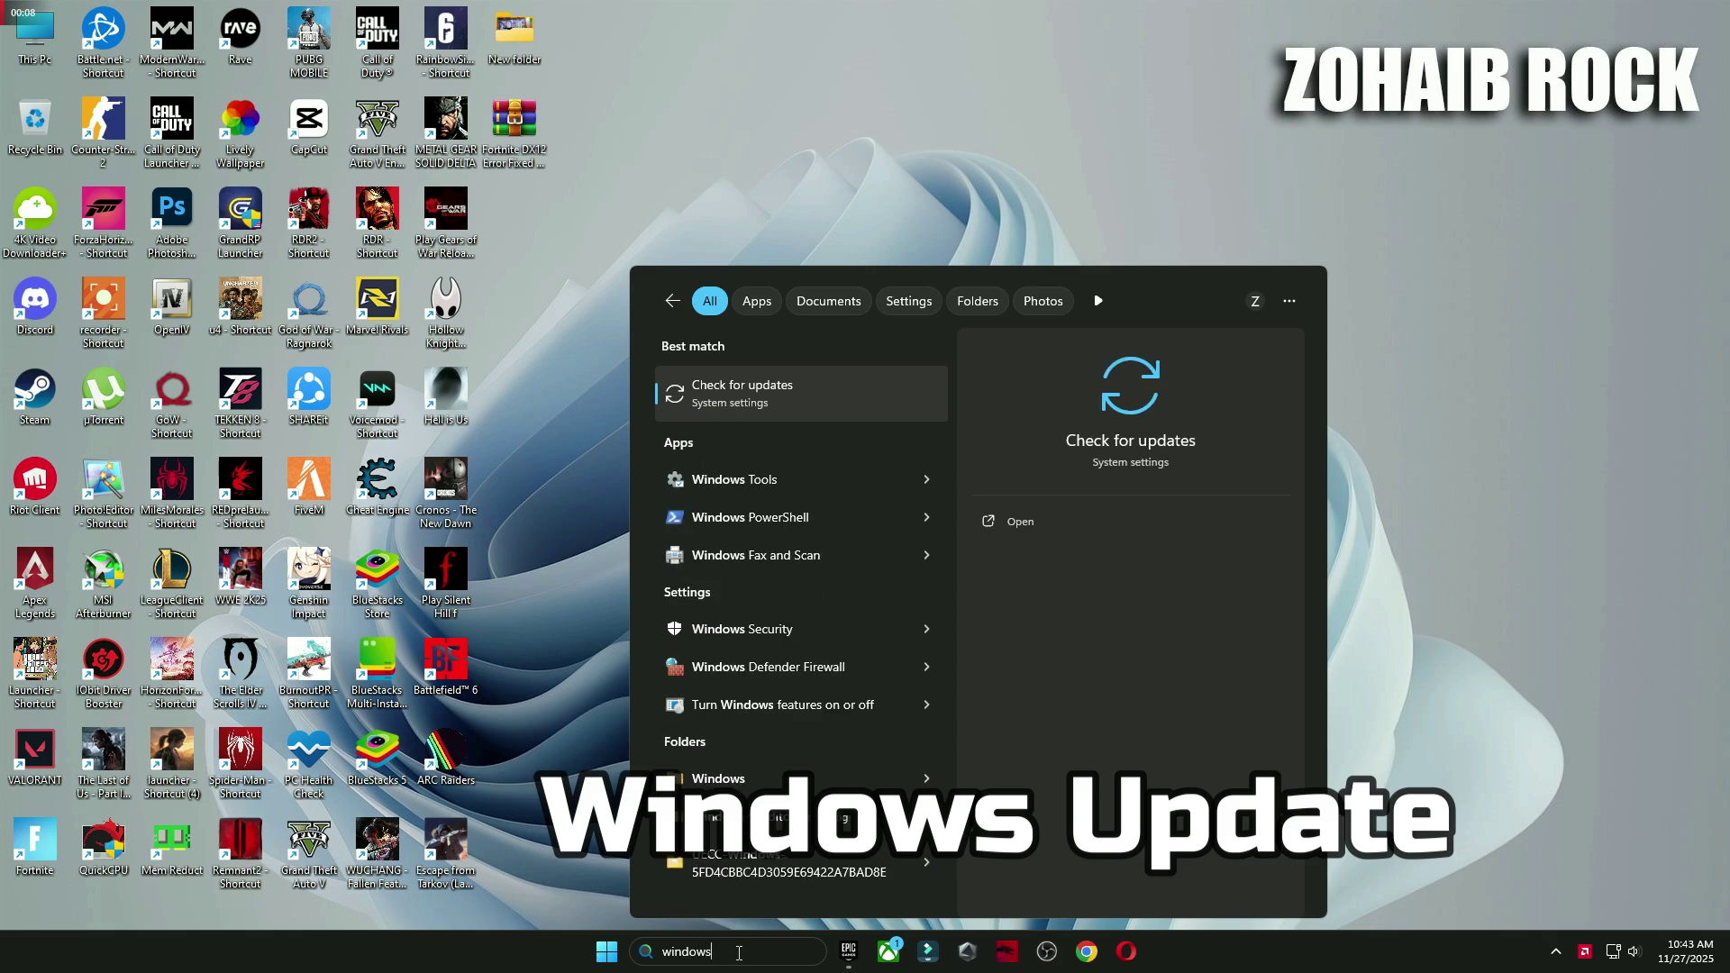
pyautogui.click(718, 394)
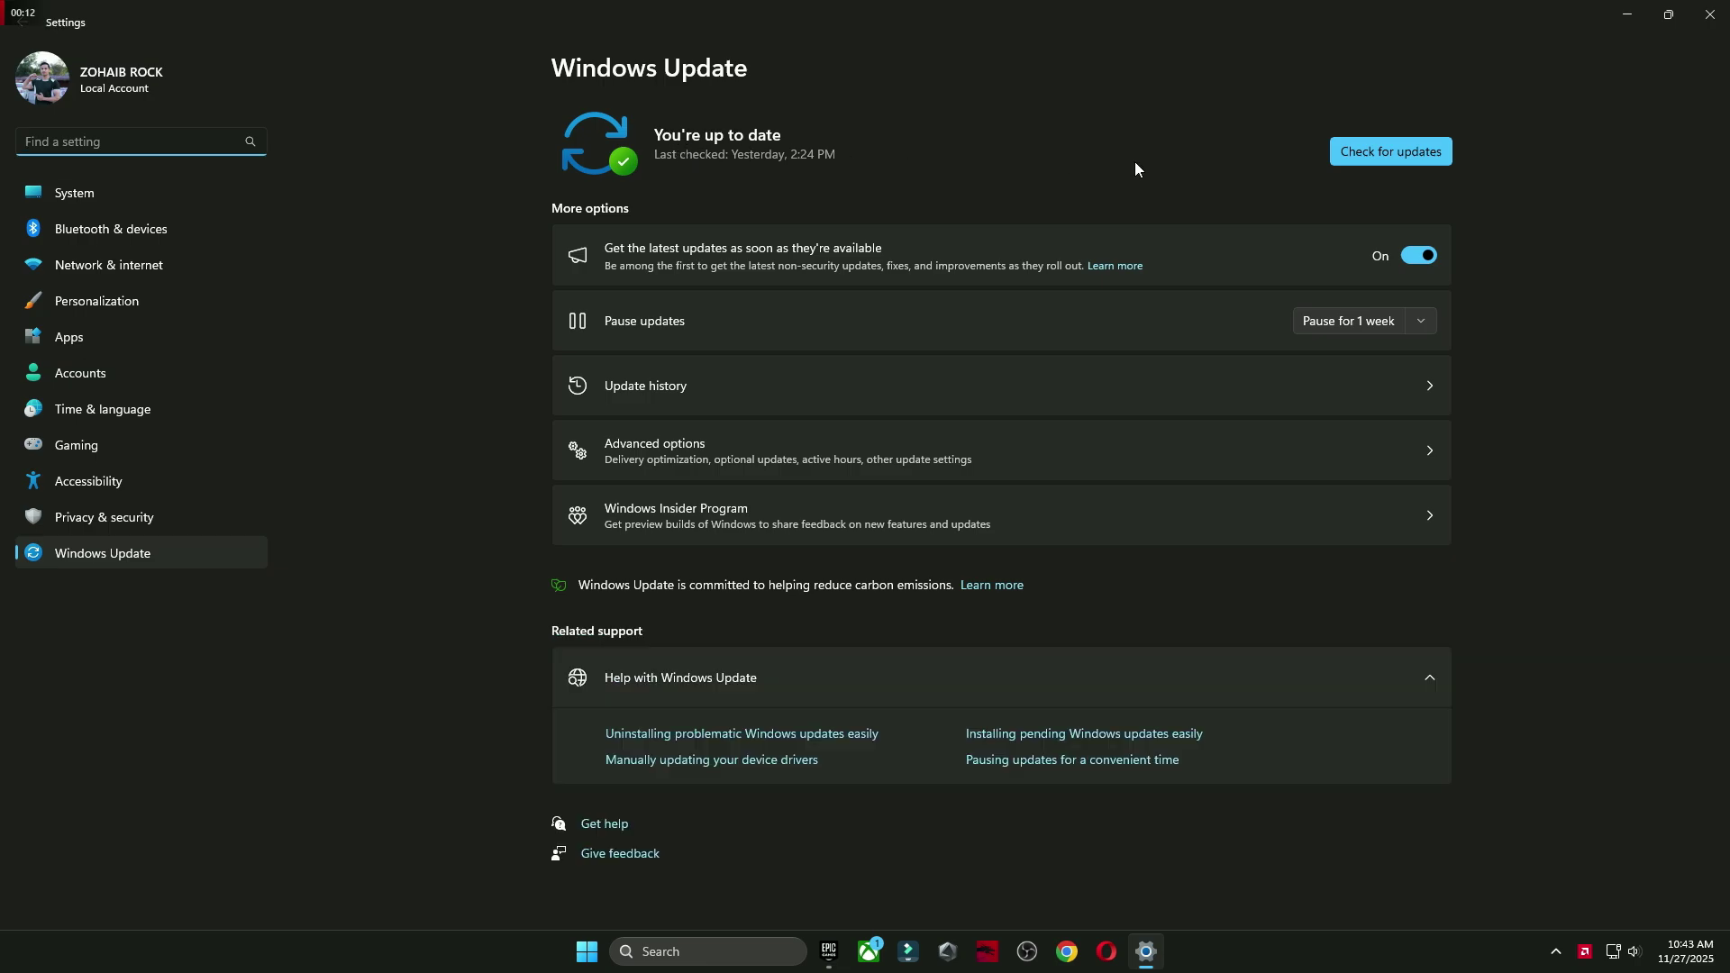
pyautogui.click(1391, 153)
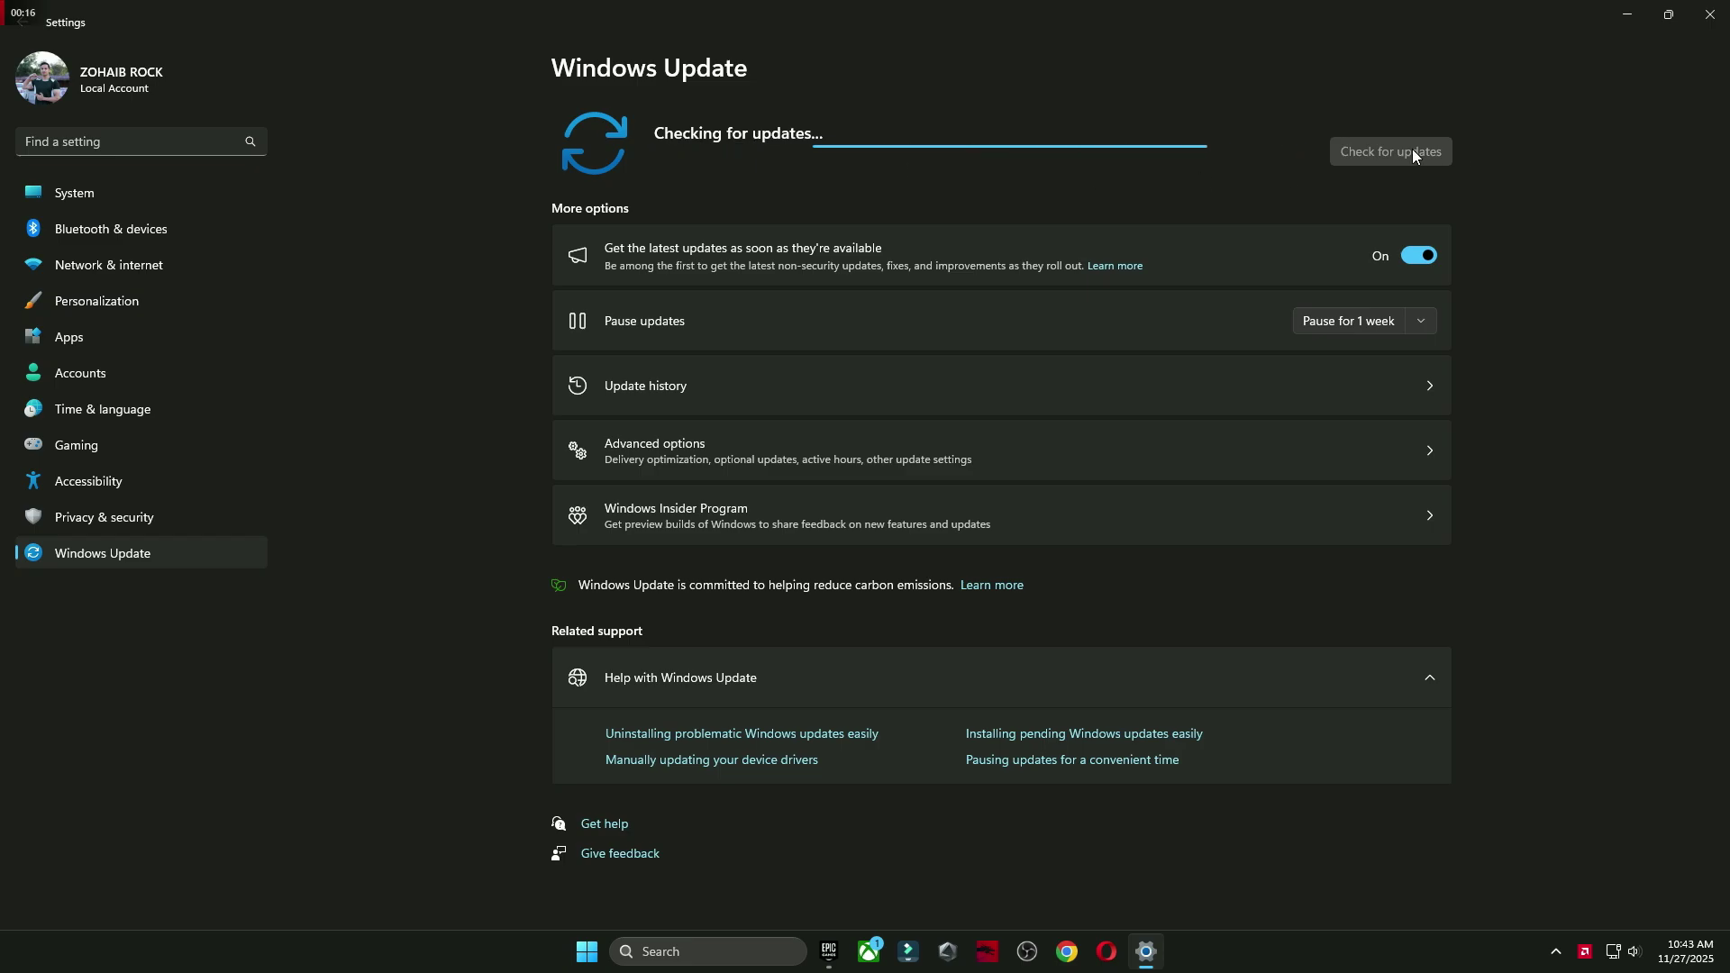
pyautogui.click(1709, 15)
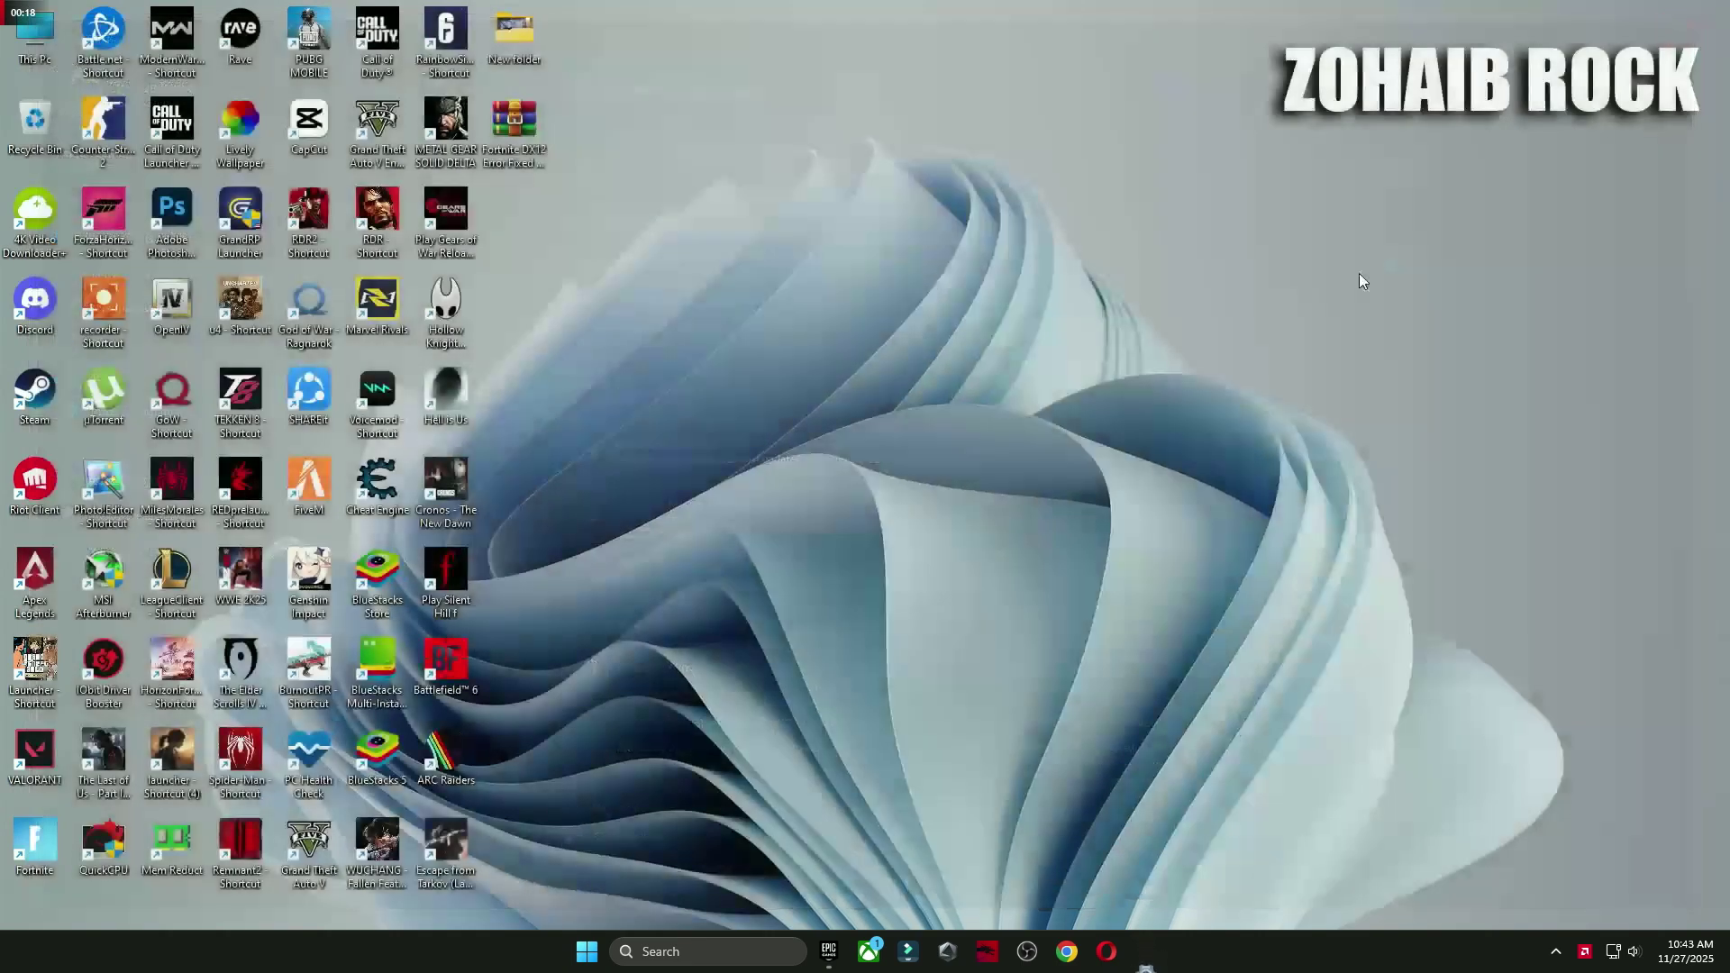
# Step: Open Computer Management for this PC and show its Device Manager
pyautogui.rightClick(27, 29)
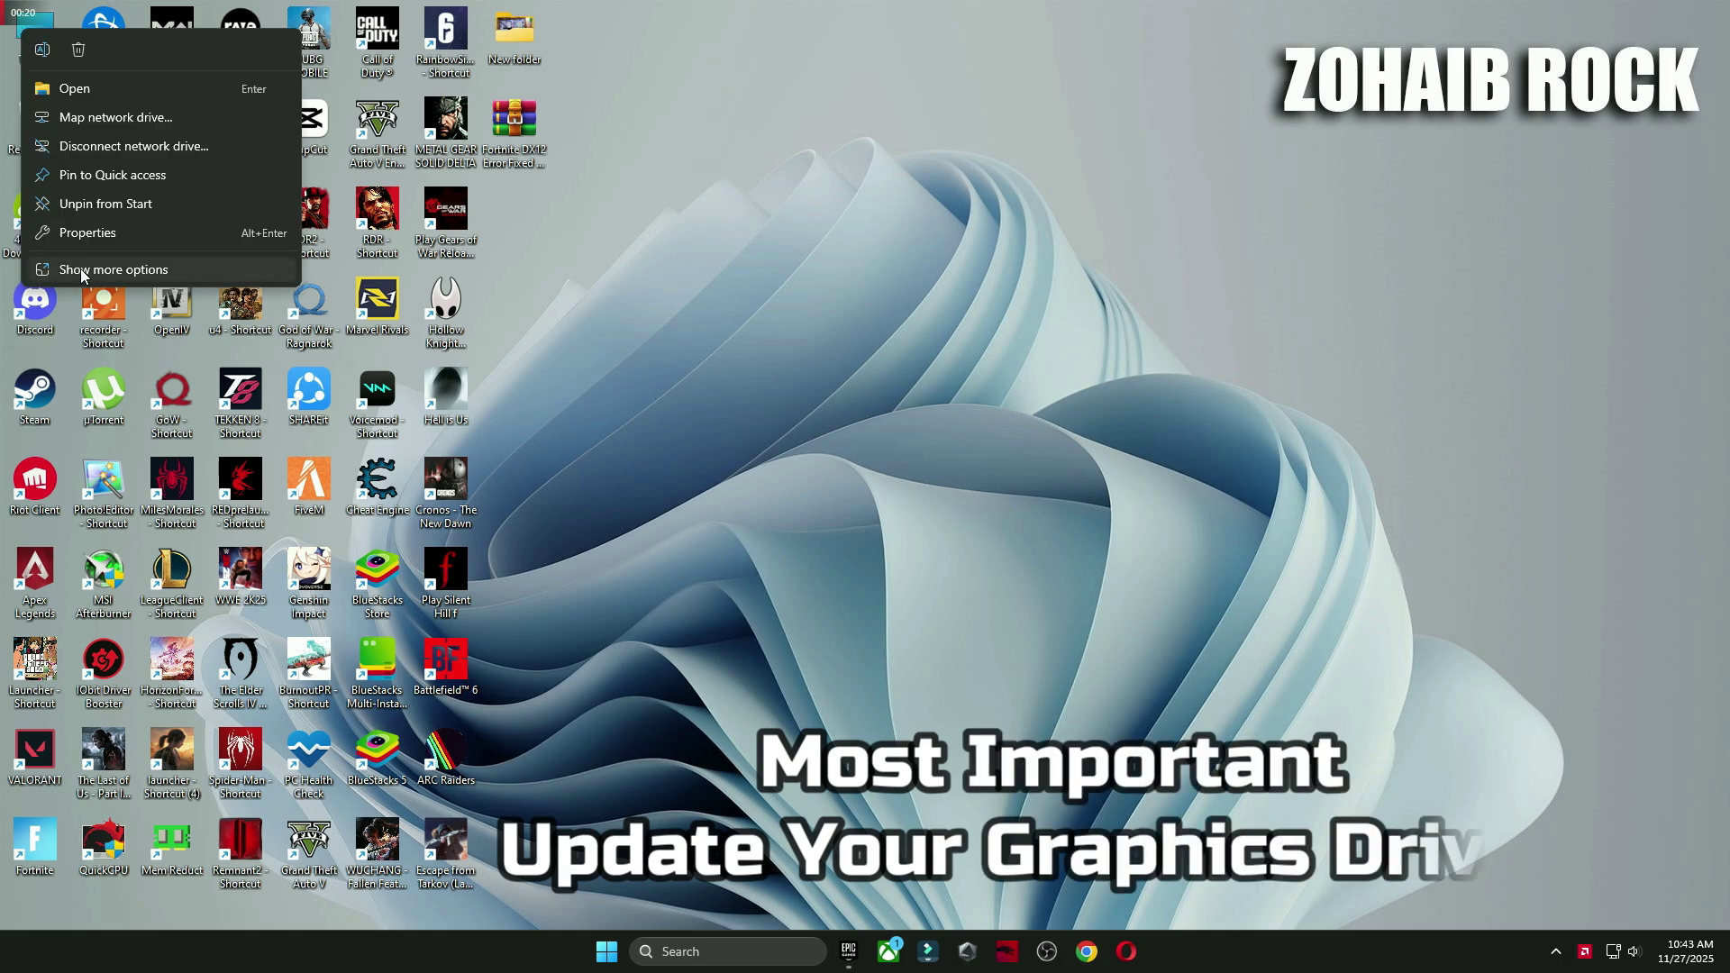
pyautogui.click(79, 268)
pyautogui.click(72, 82)
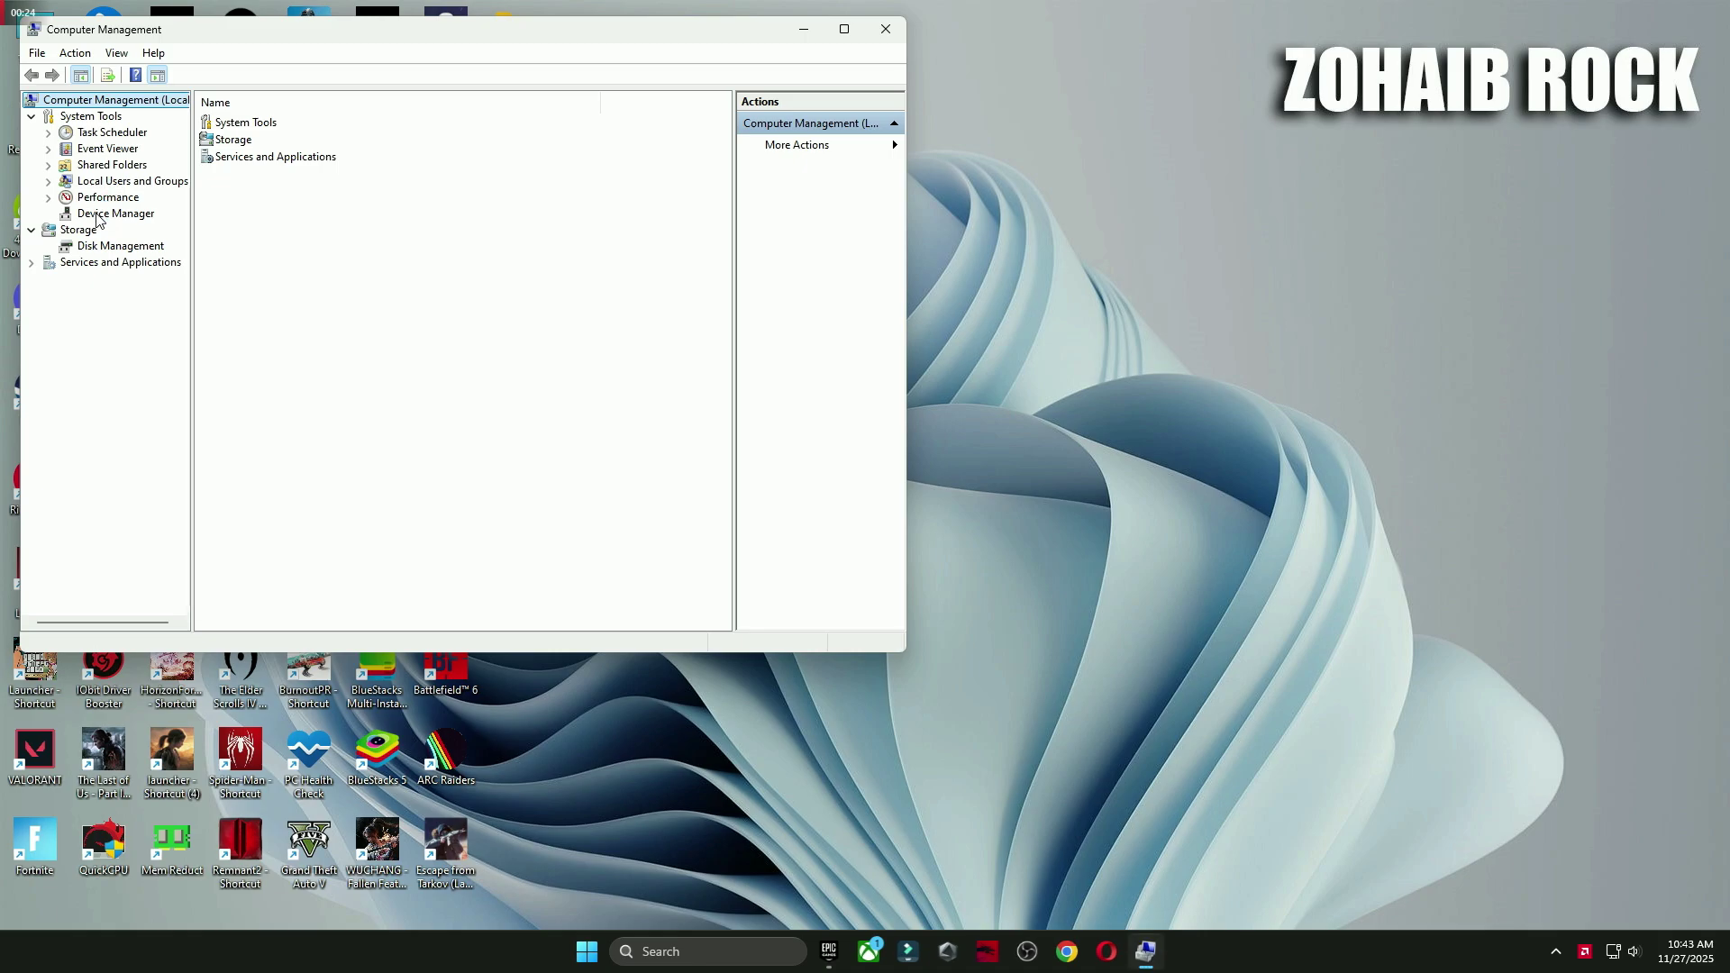
pyautogui.click(106, 214)
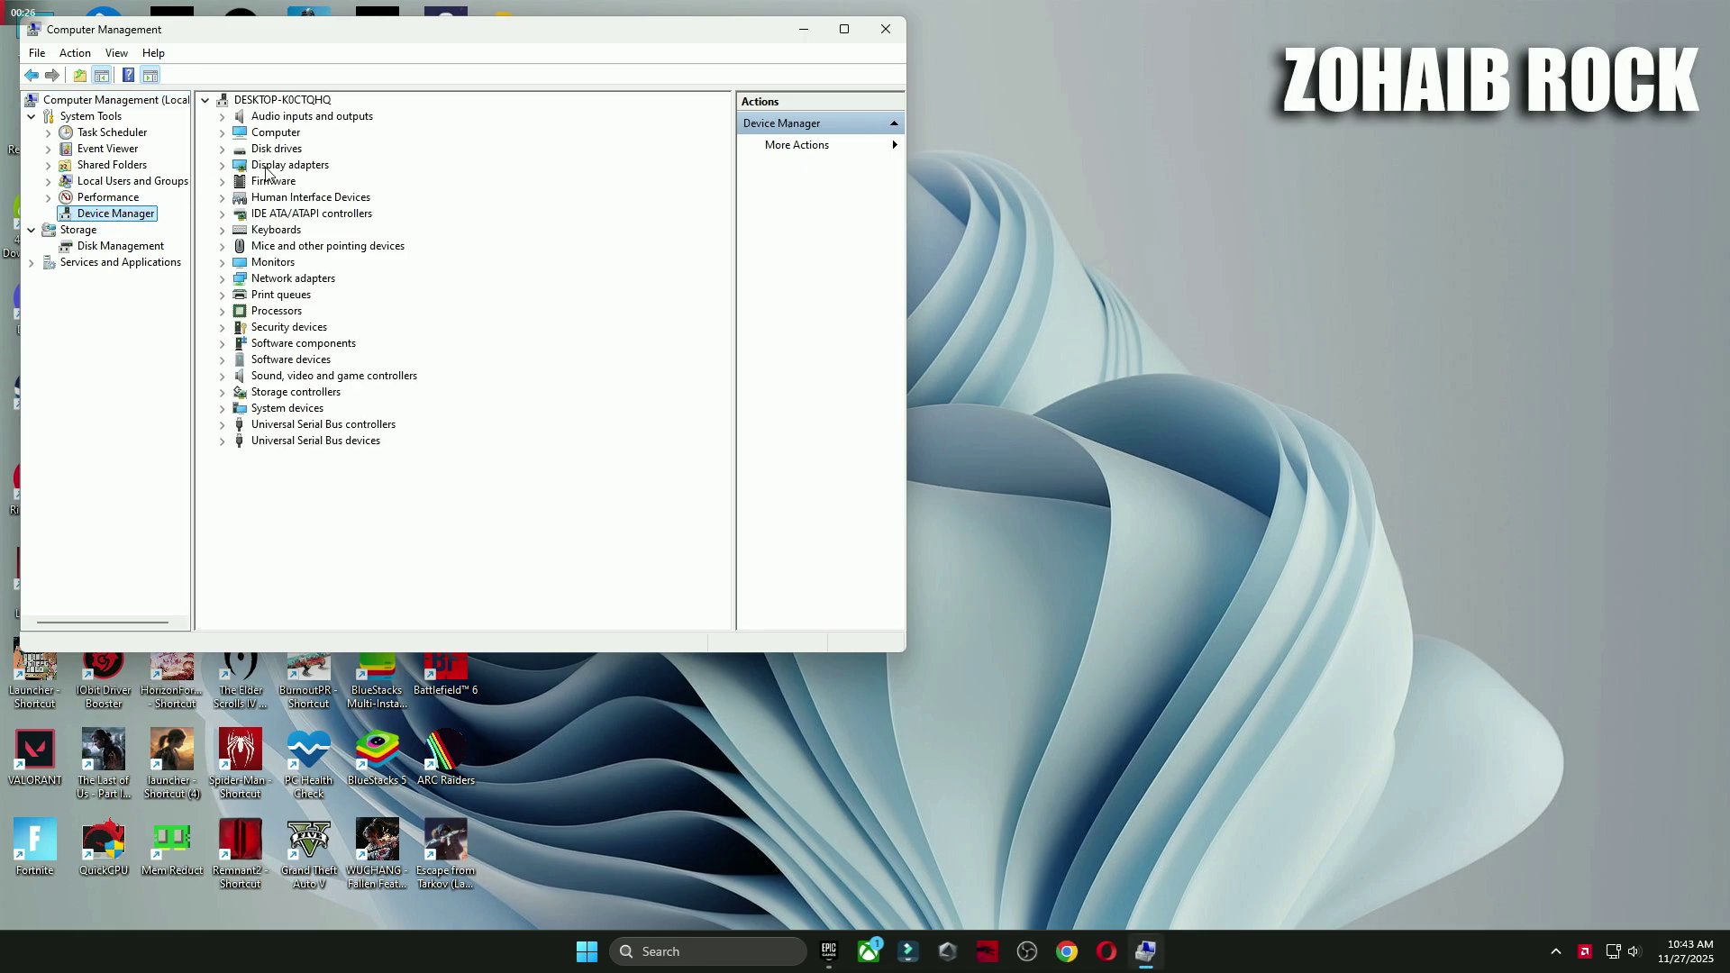
# Step: Start an automatic search for updated drivers for the AMD Radeon RX 7900 XTX display adapter
pyautogui.click(288, 167)
pyautogui.click(223, 166)
pyautogui.click(298, 181)
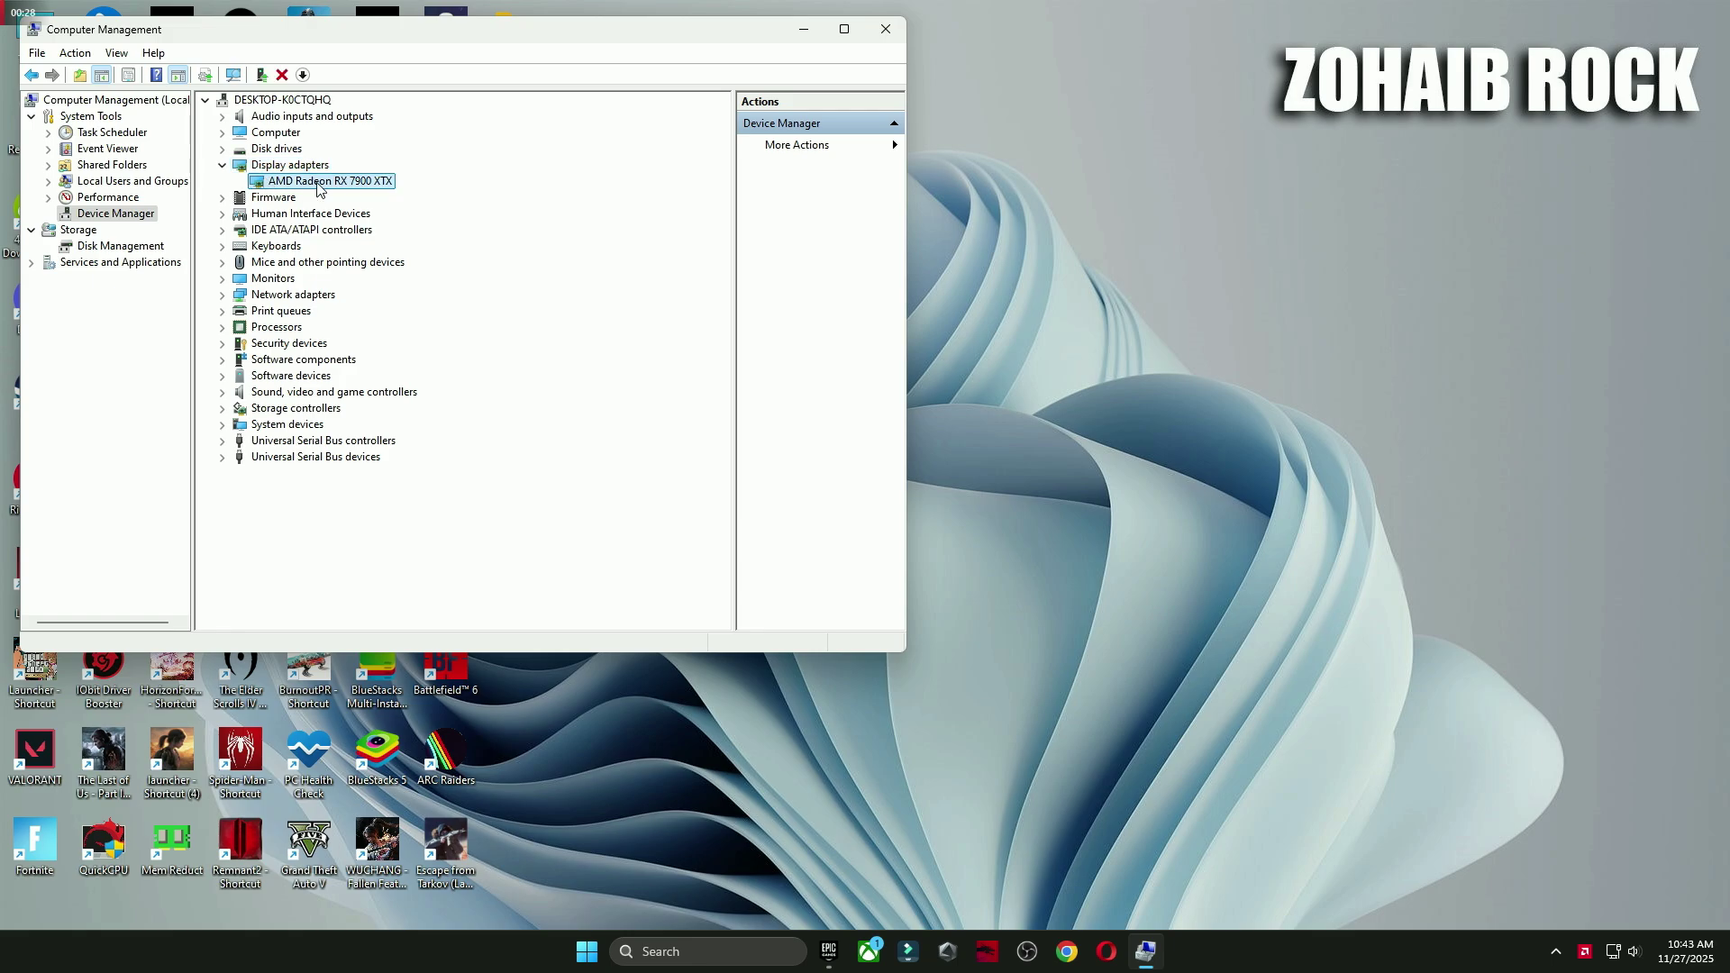
pyautogui.rightClick(322, 182)
pyautogui.click(359, 290)
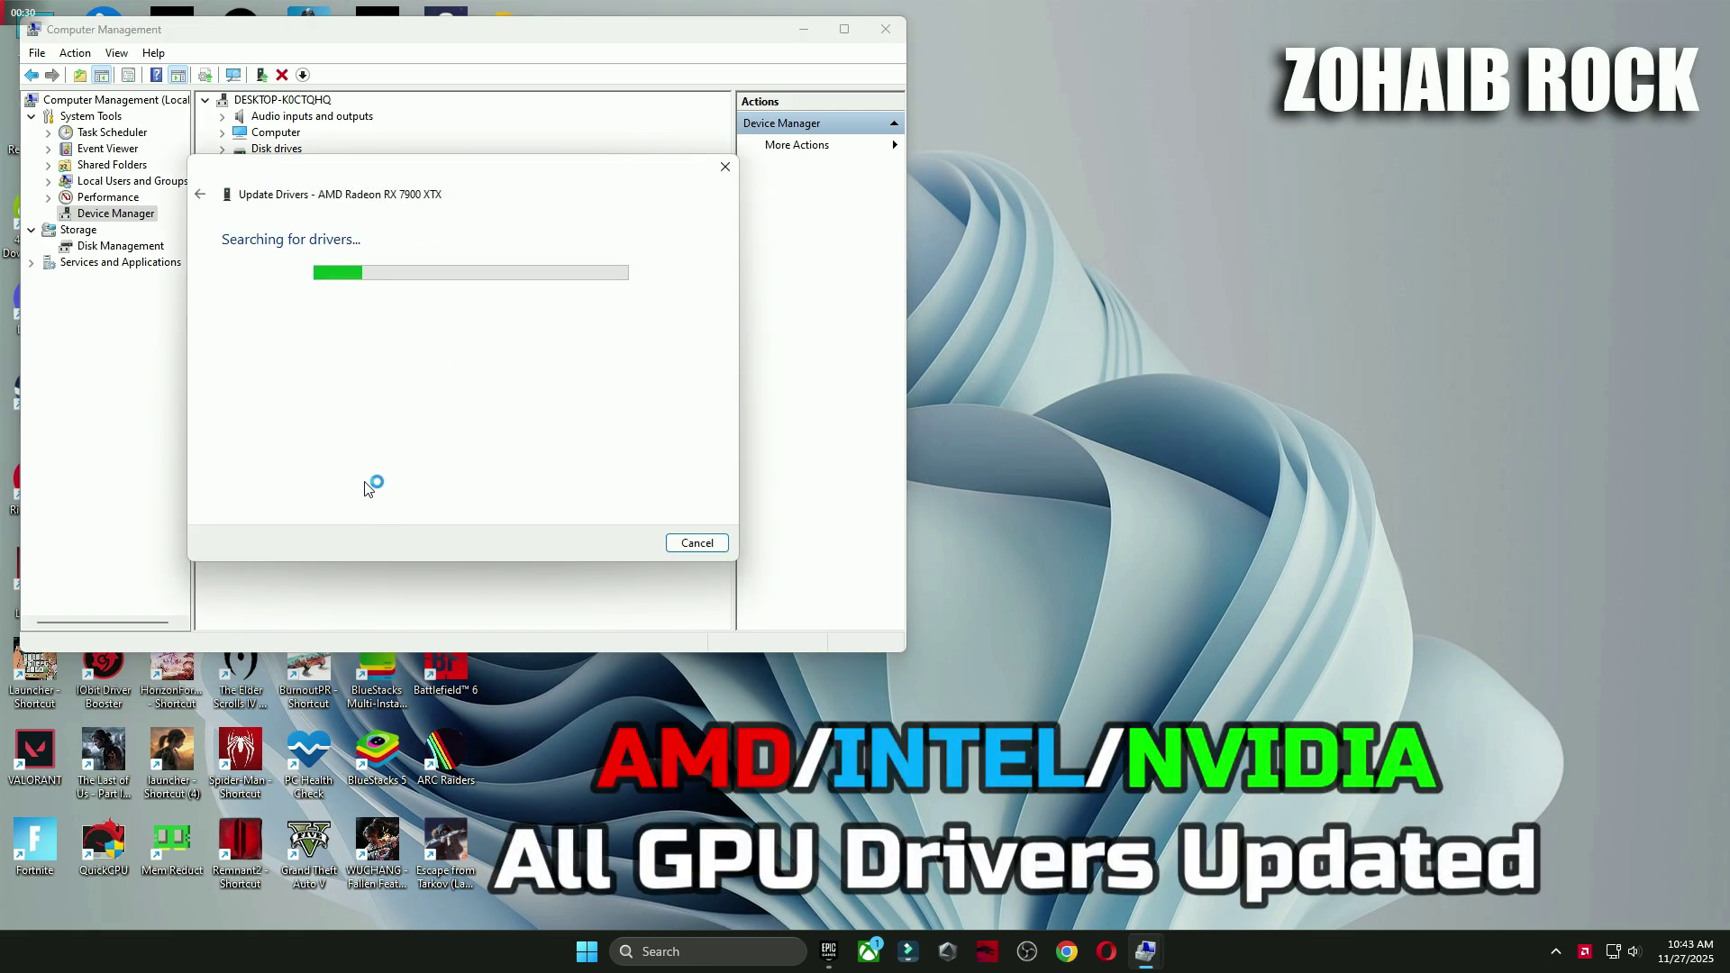
# Step: Check the graphics driver with AMD Install Manager from AMD Software, and close the AMD, driver update and Computer Management windows
pyautogui.rightClick(1064, 345)
pyautogui.click(1121, 558)
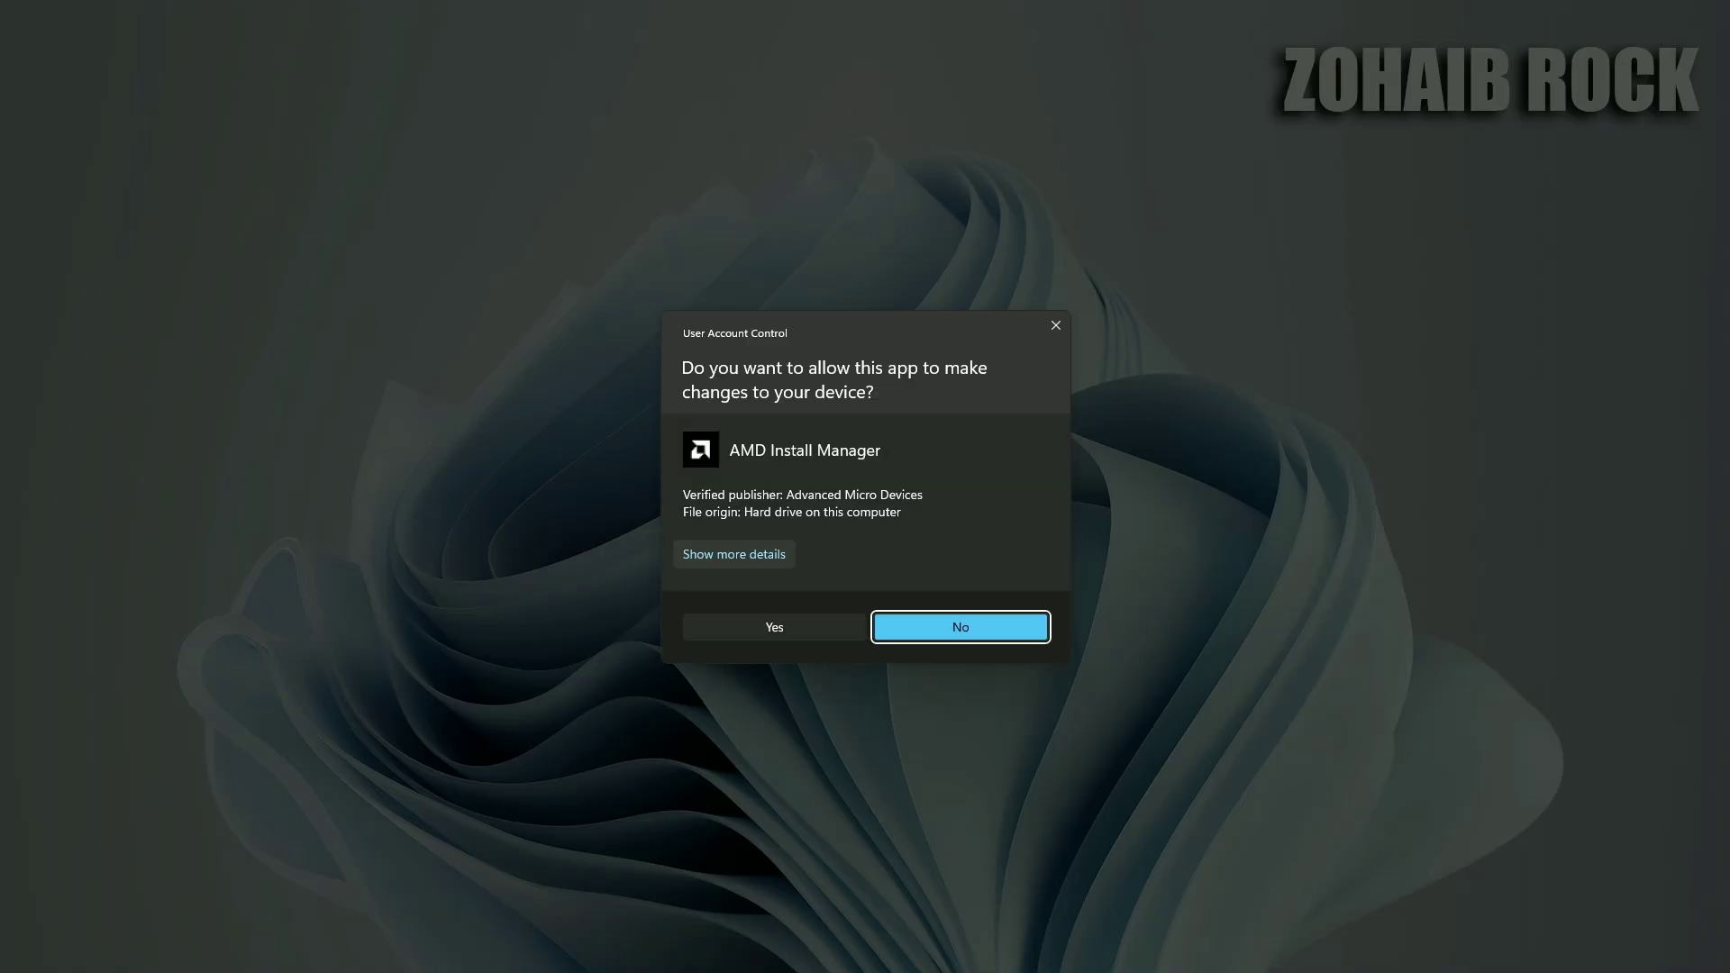
pyautogui.click(960, 627)
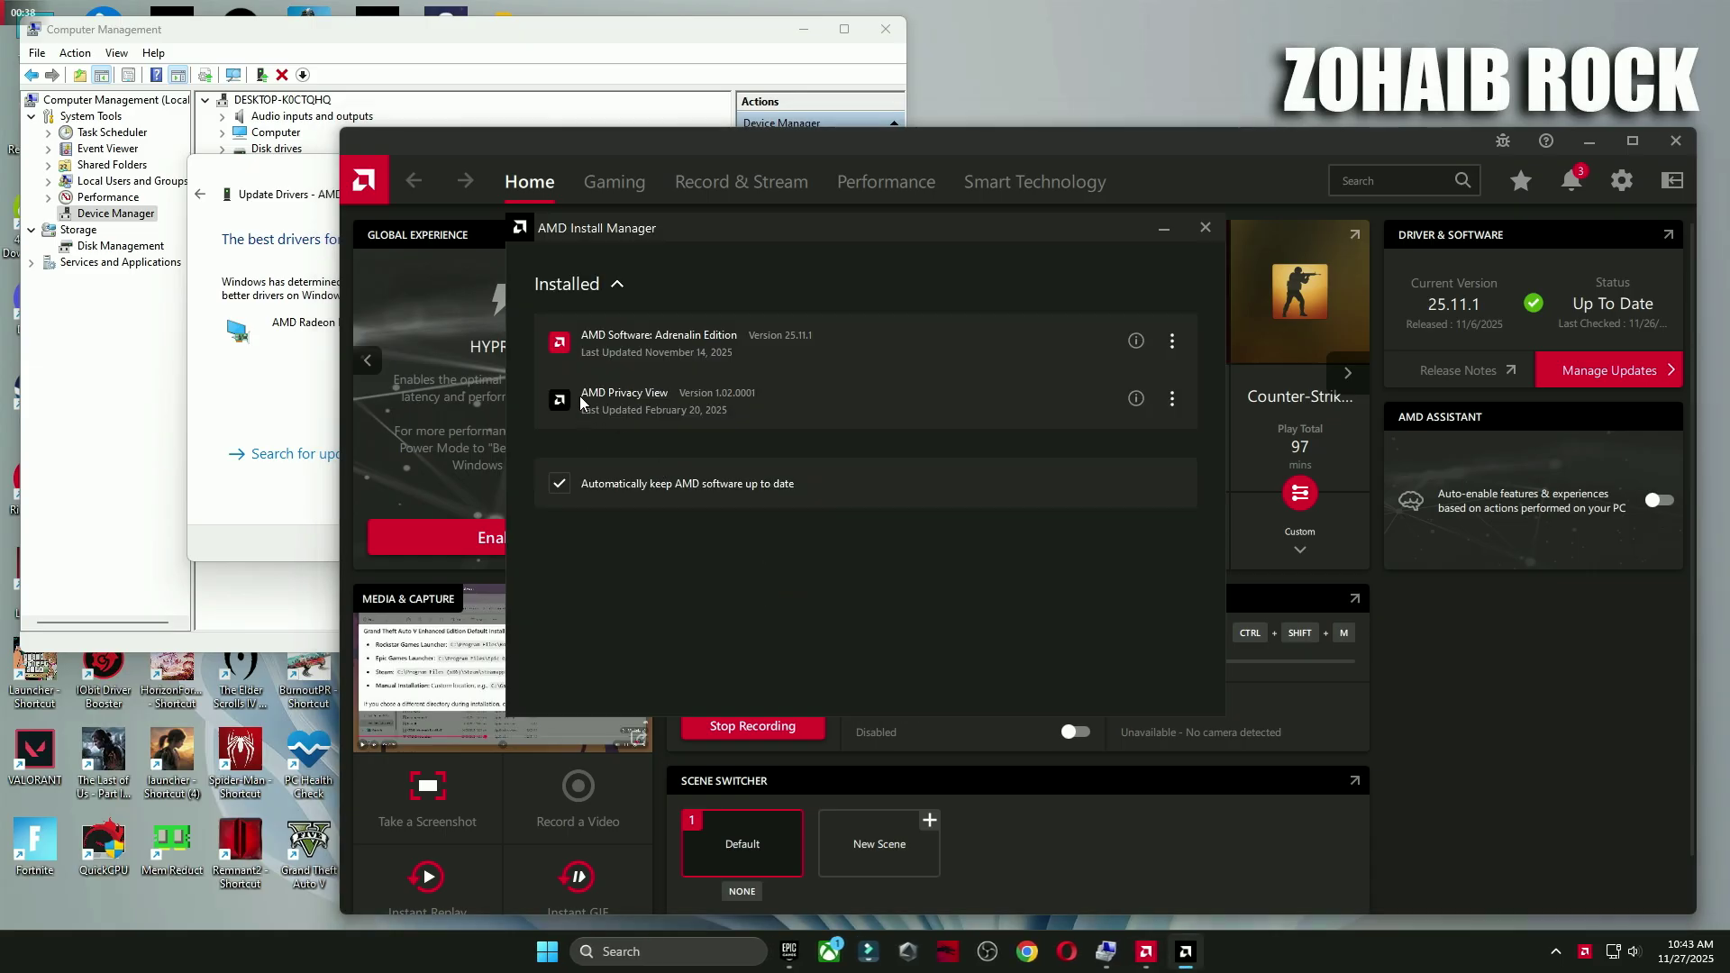
pyautogui.click(1206, 228)
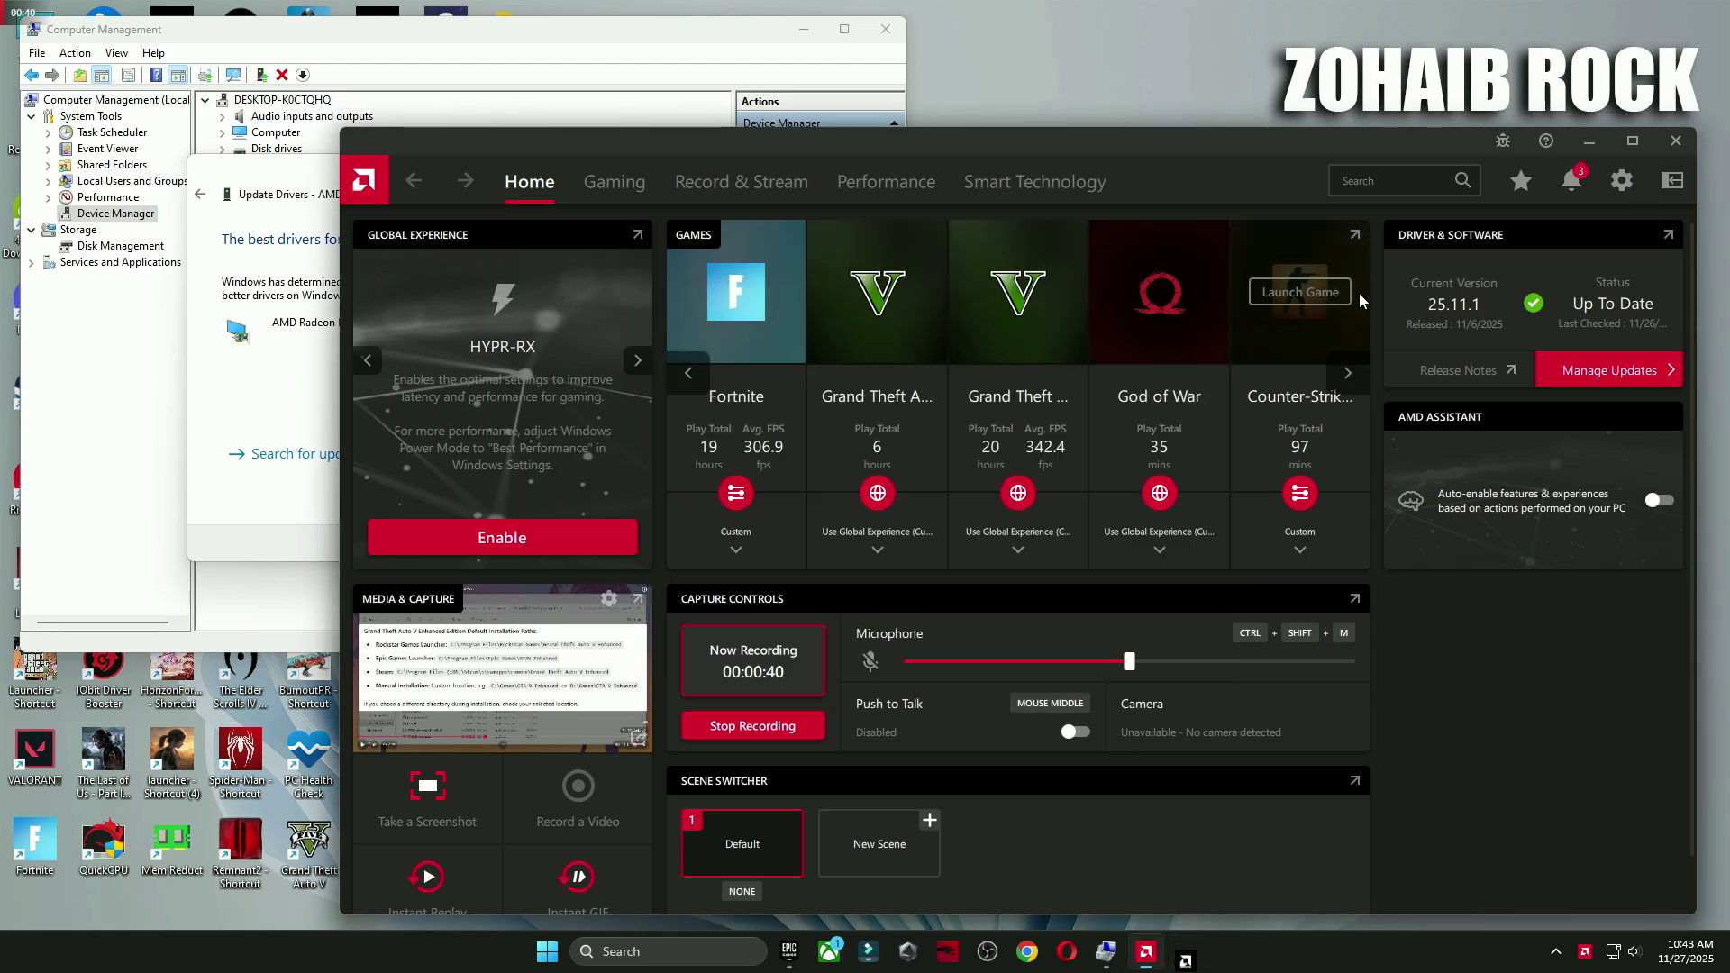
pyautogui.click(1675, 142)
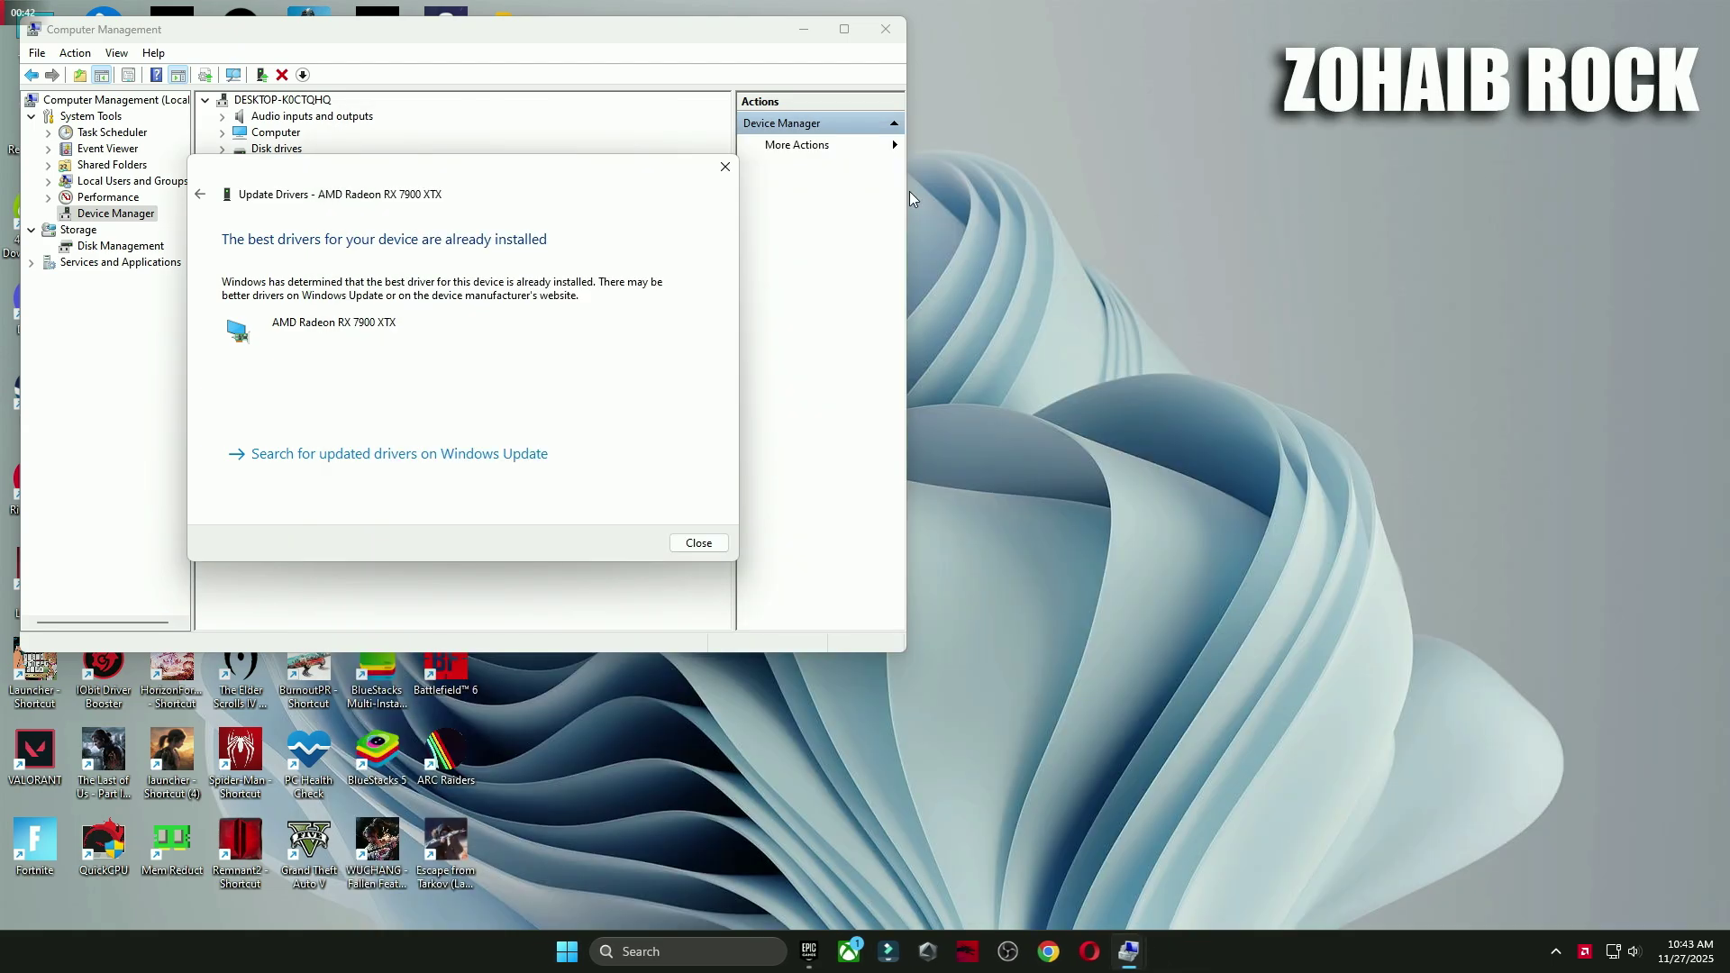
pyautogui.click(725, 174)
pyautogui.click(885, 28)
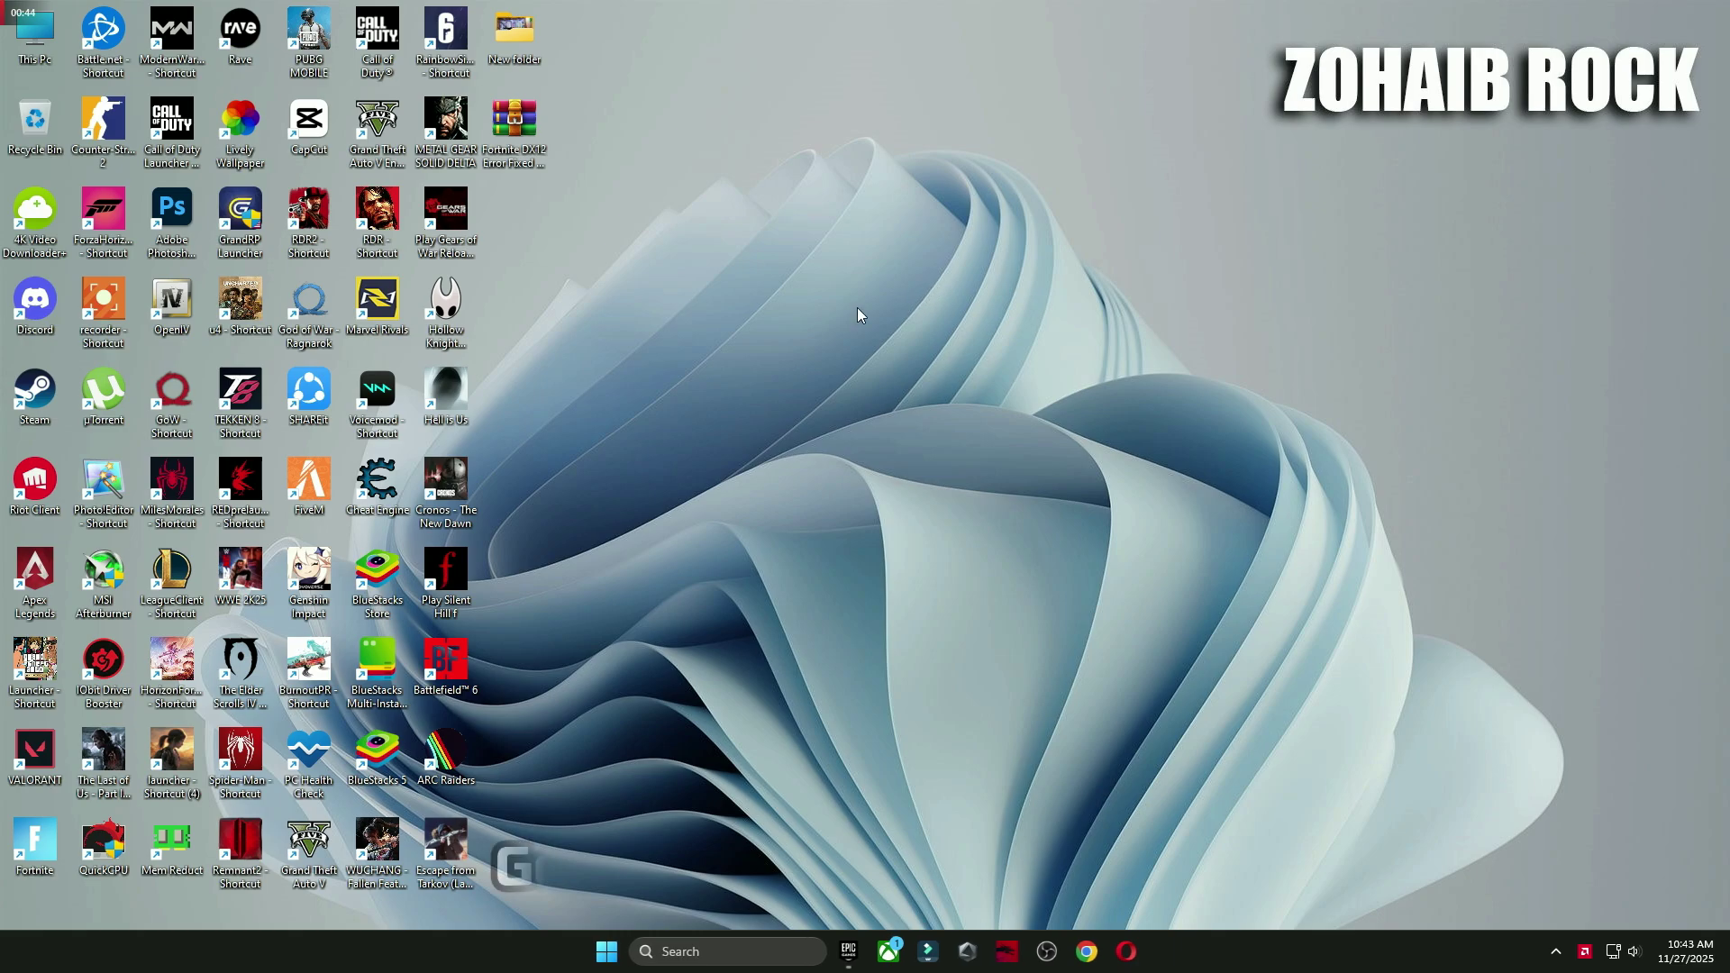
# Step: Browse in File Explorer to Fortnite's FortniteGame\Binaries\Win64 folder inside Games on the New Games (K:) drive
pyautogui.press('super+e')
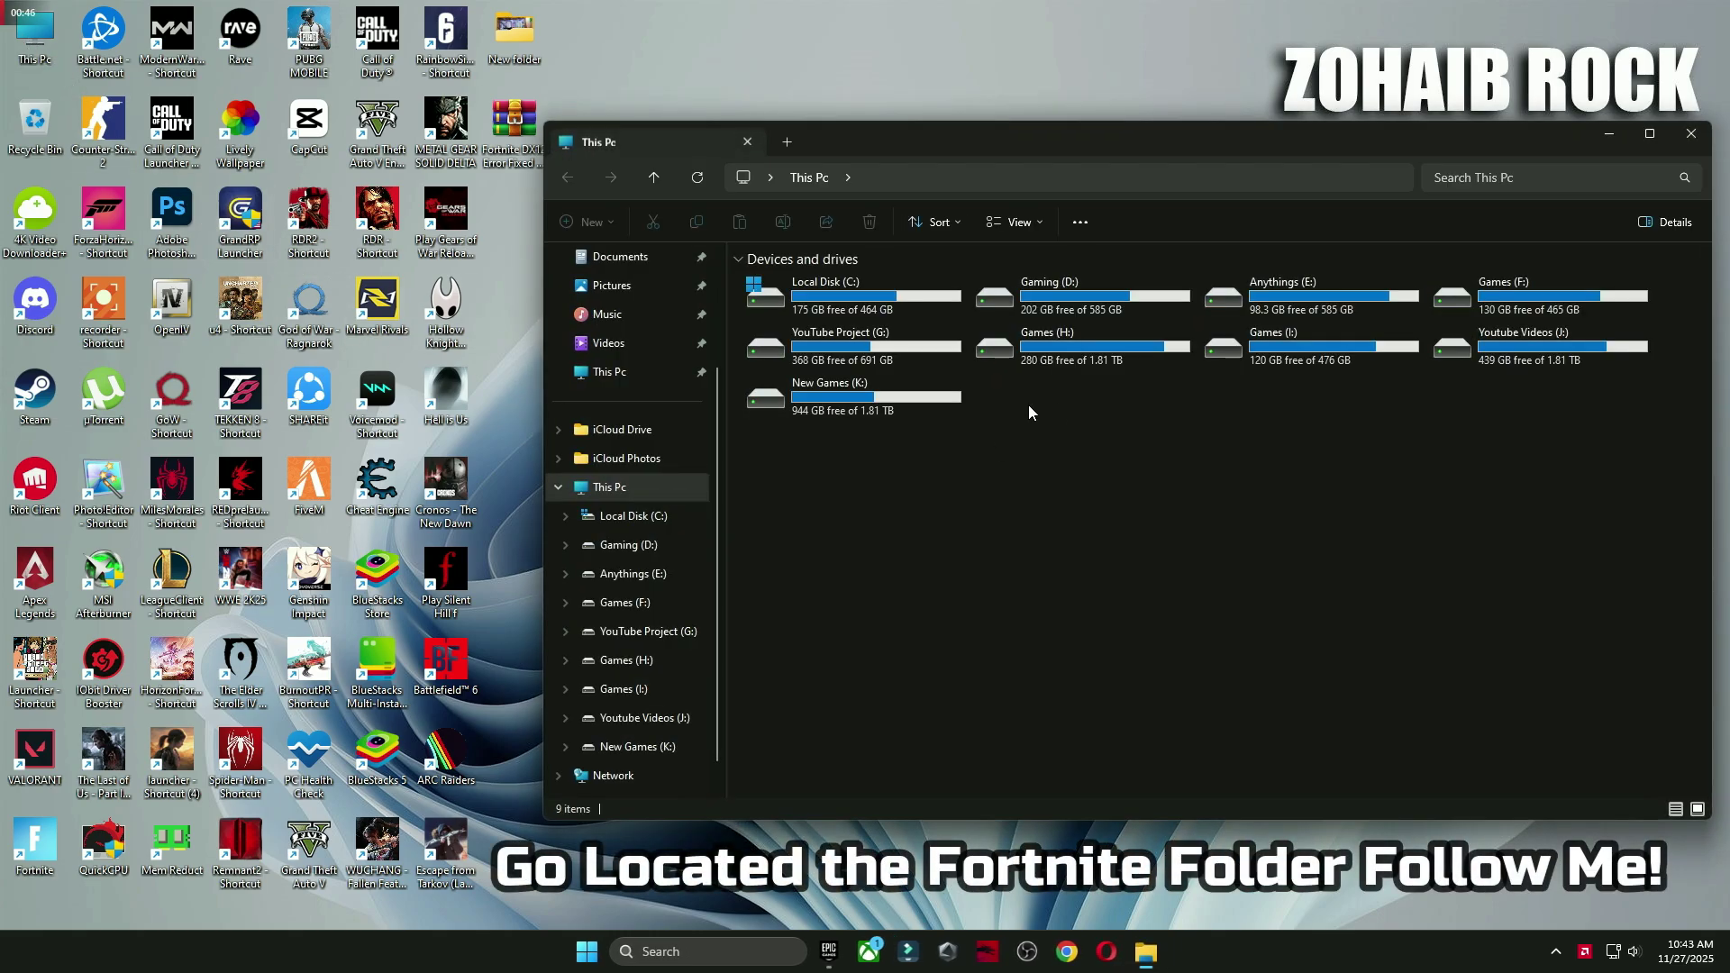
pyautogui.doubleClick(893, 393)
pyautogui.doubleClick(901, 348)
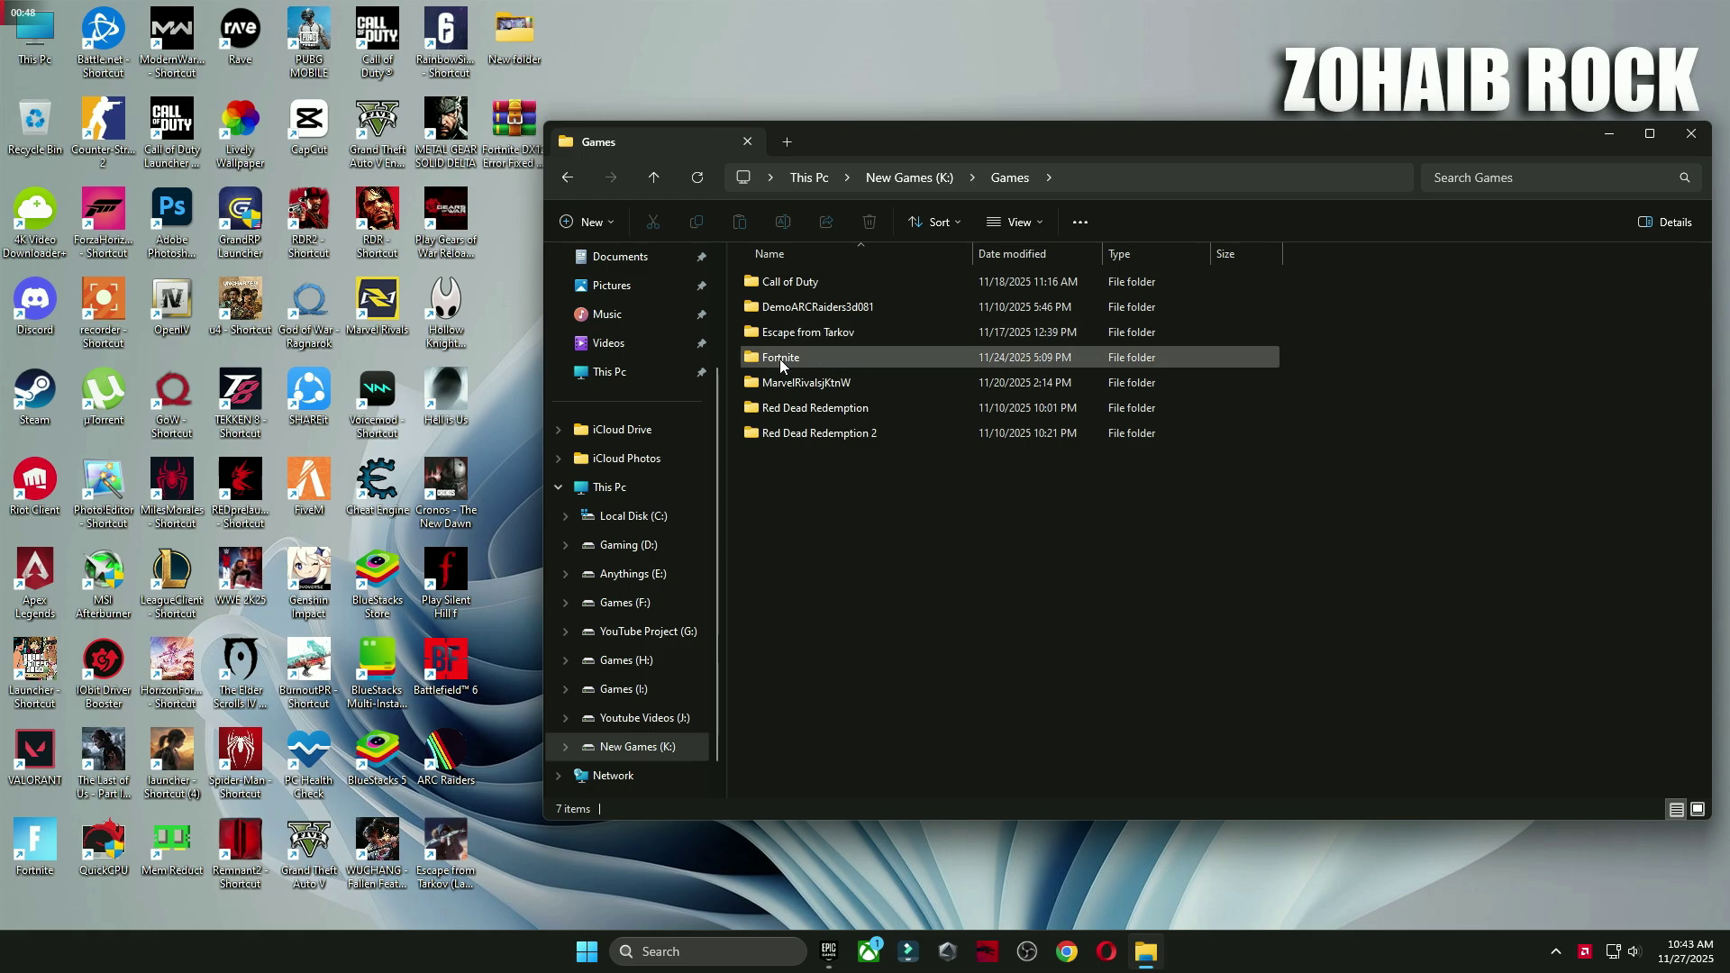
pyautogui.doubleClick(813, 362)
pyautogui.doubleClick(811, 359)
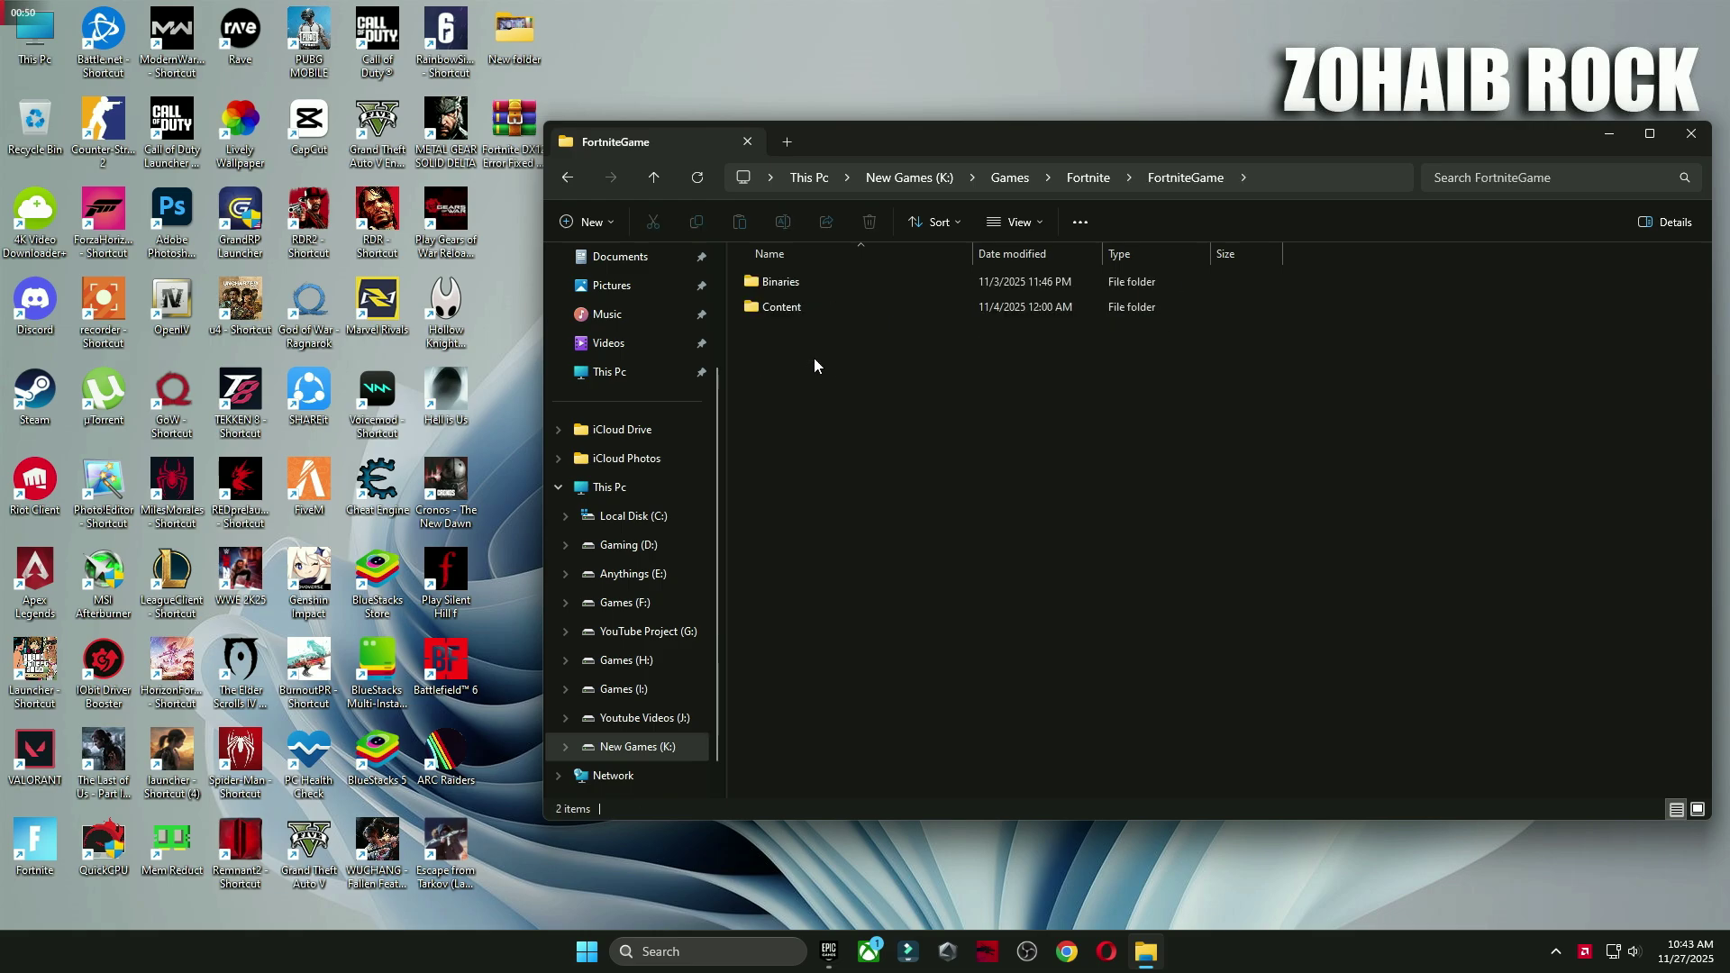
pyautogui.doubleClick(809, 284)
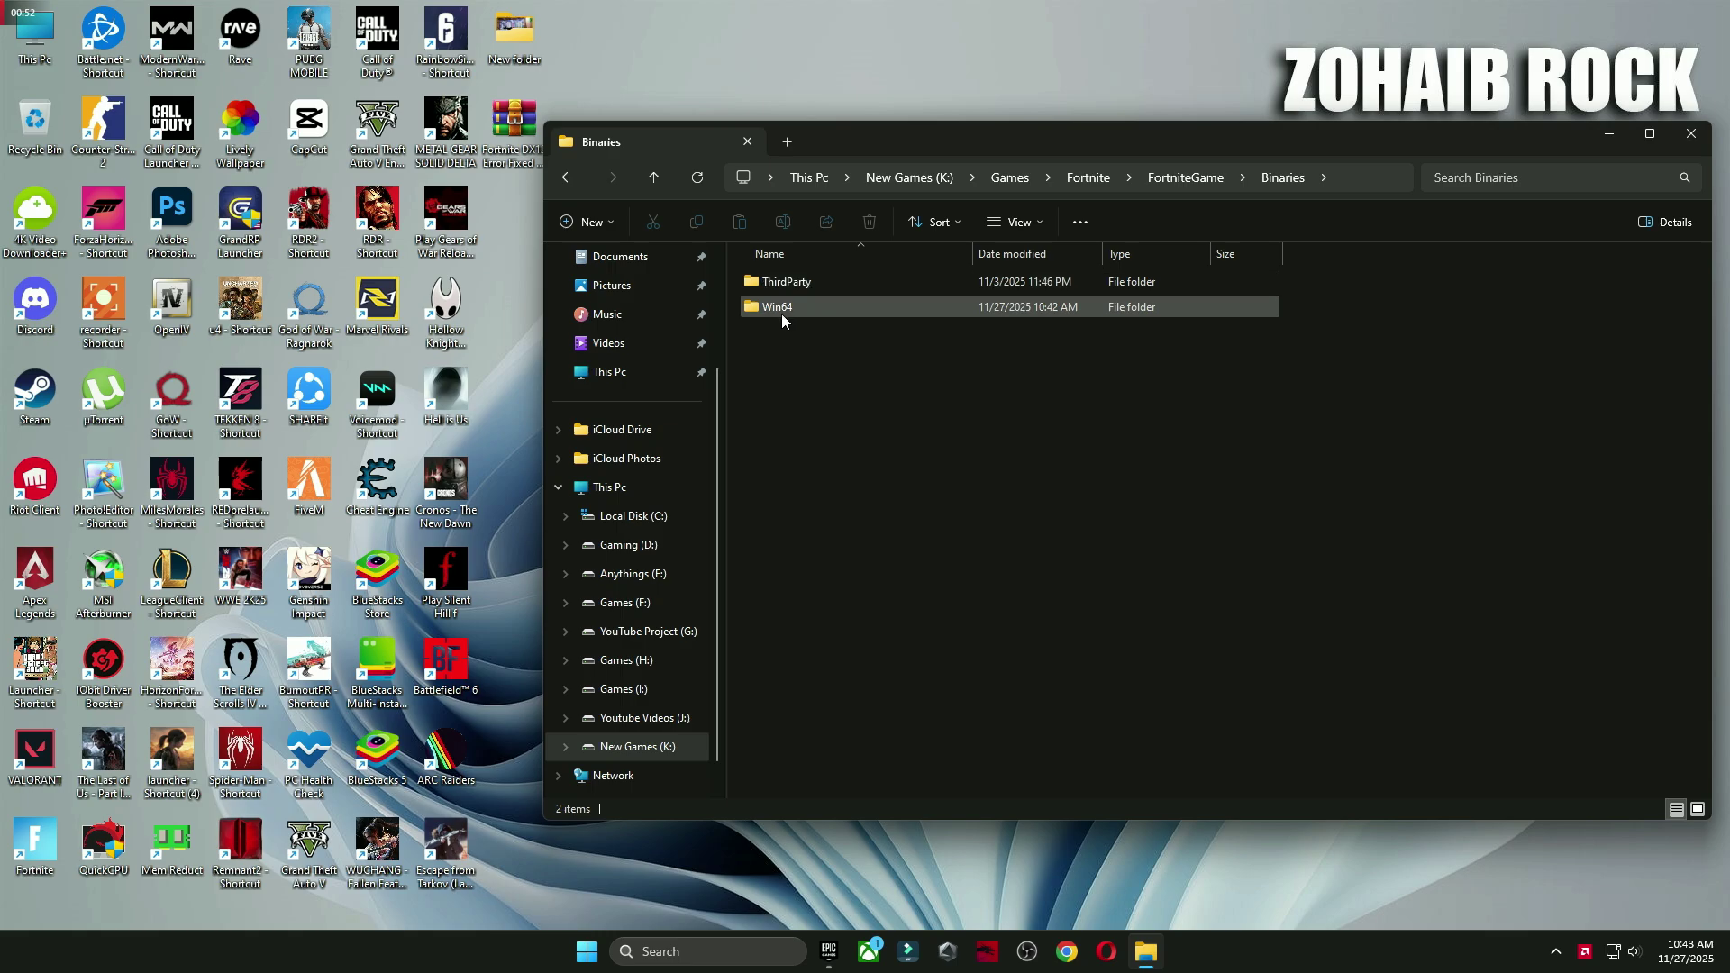
pyautogui.doubleClick(814, 310)
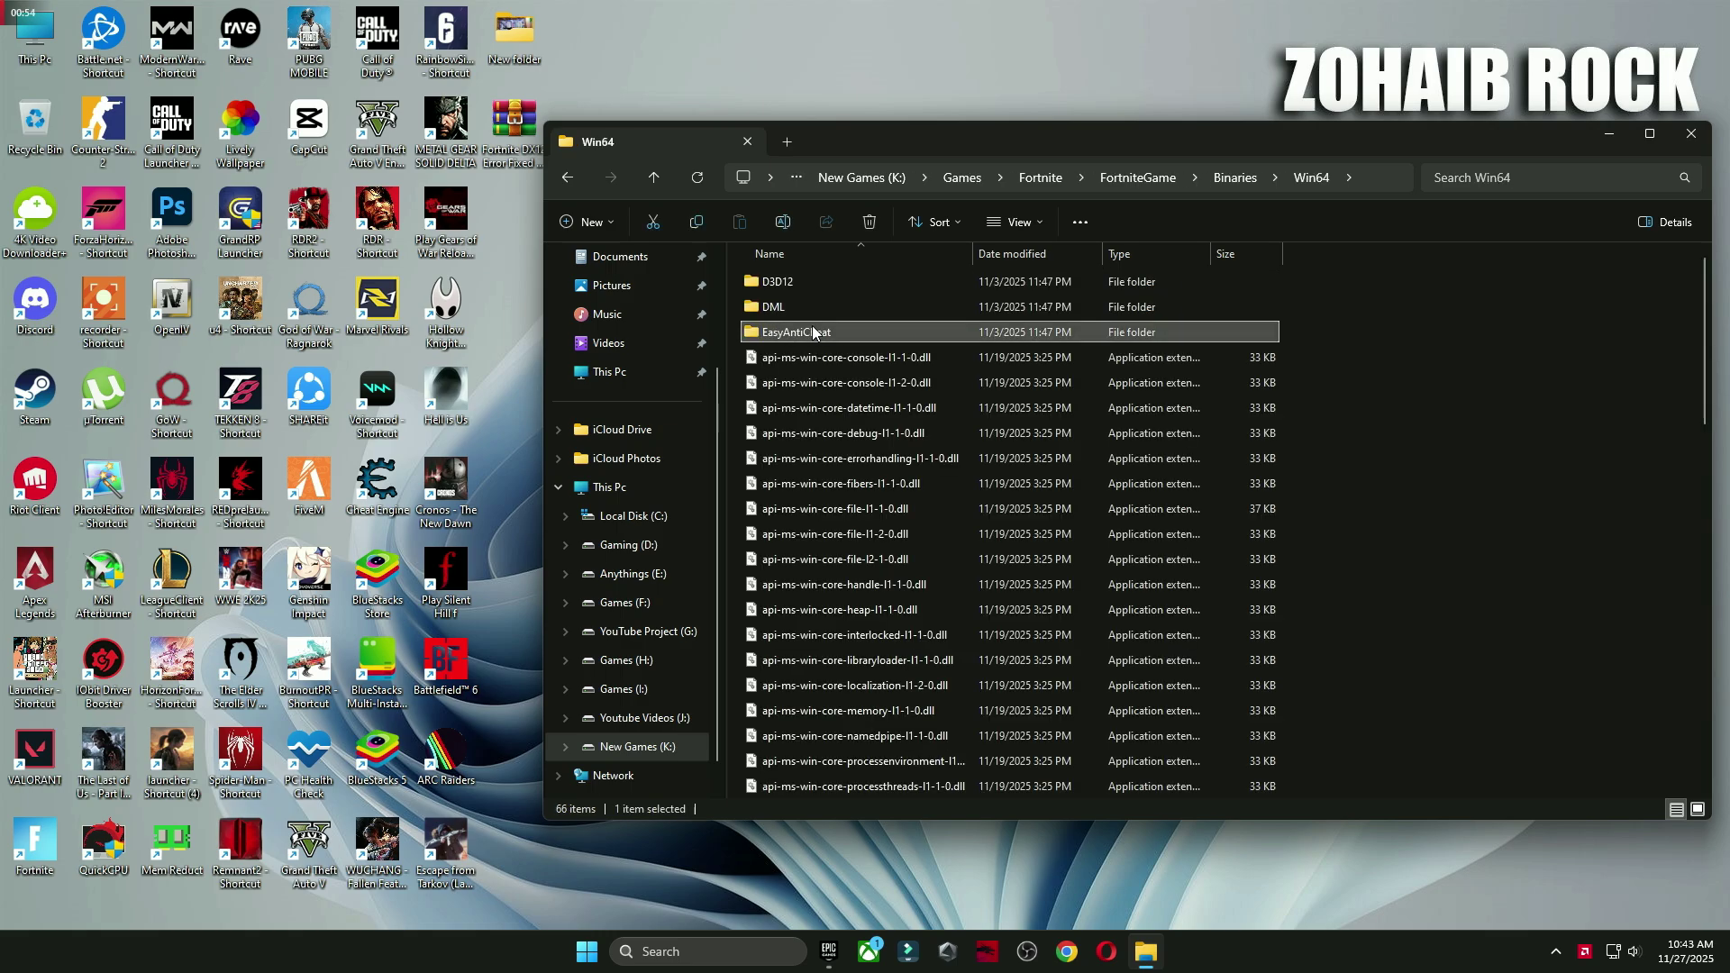
# Step: Launch EasyAntiCheat_EOS_Setup from the EasyAntiCheat folder and return to the Win64 folder
pyautogui.doubleClick(812, 327)
pyautogui.doubleClick(808, 359)
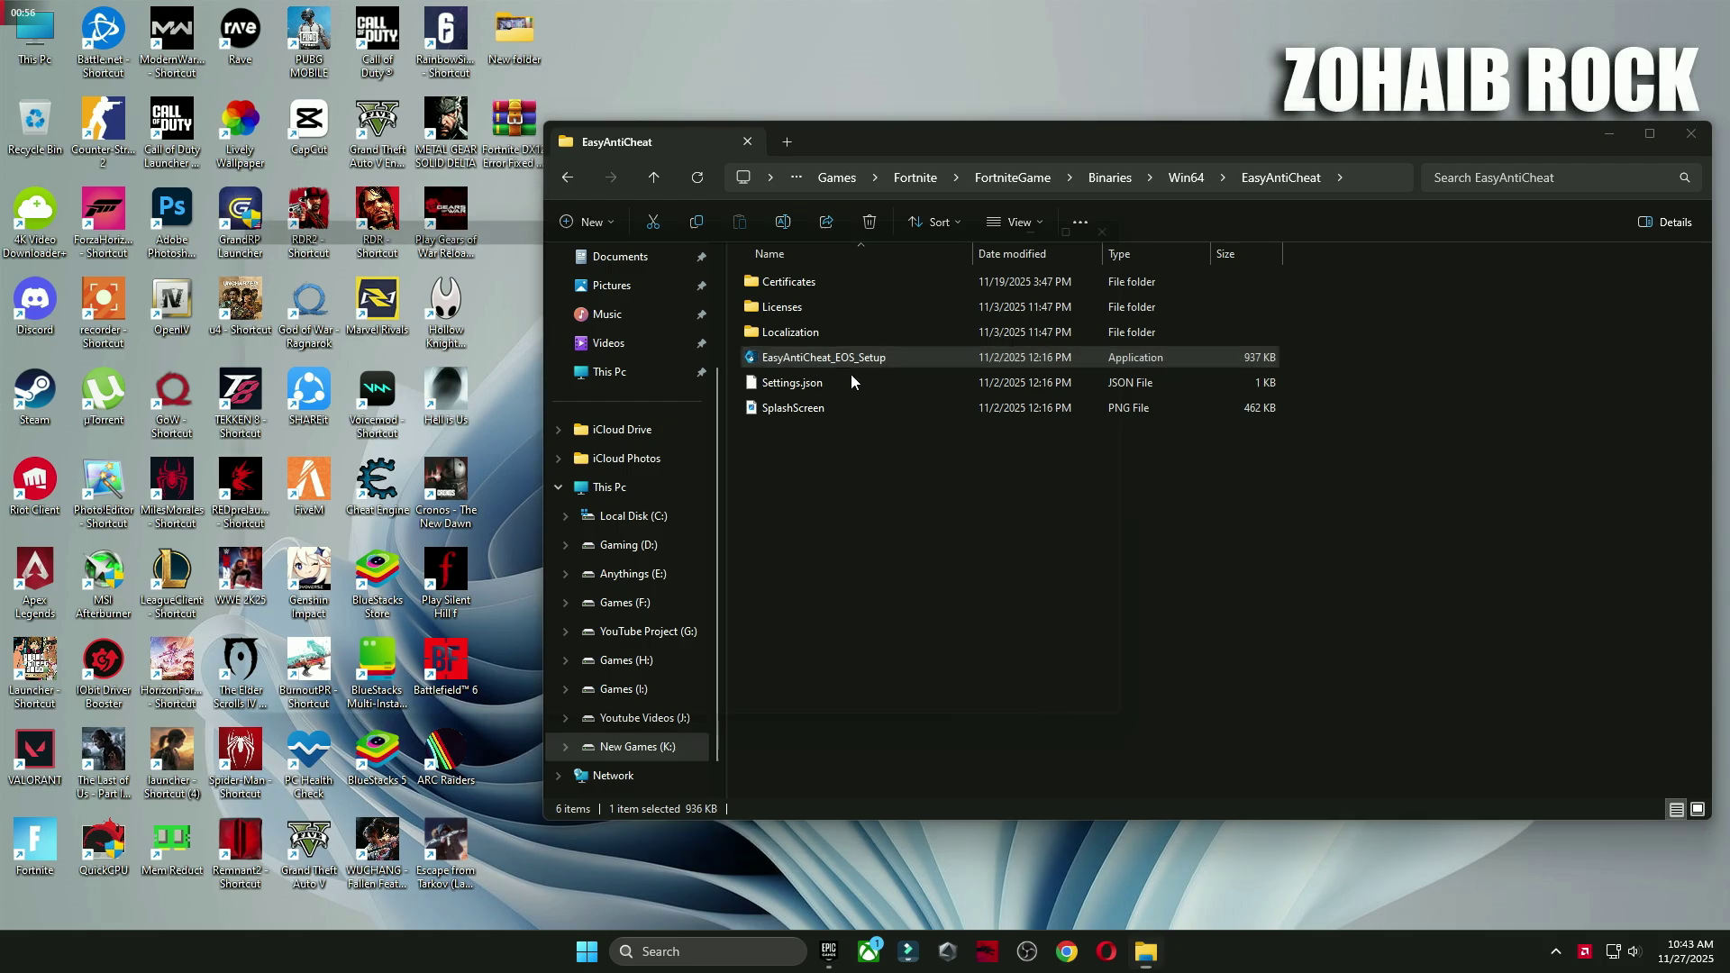
pyautogui.click(567, 177)
# Step: Open the compatibility properties of FortniteClient-Win64-Shipping and leave compatibility mode unchecked
pyautogui.scroll(-10, 946, 477)
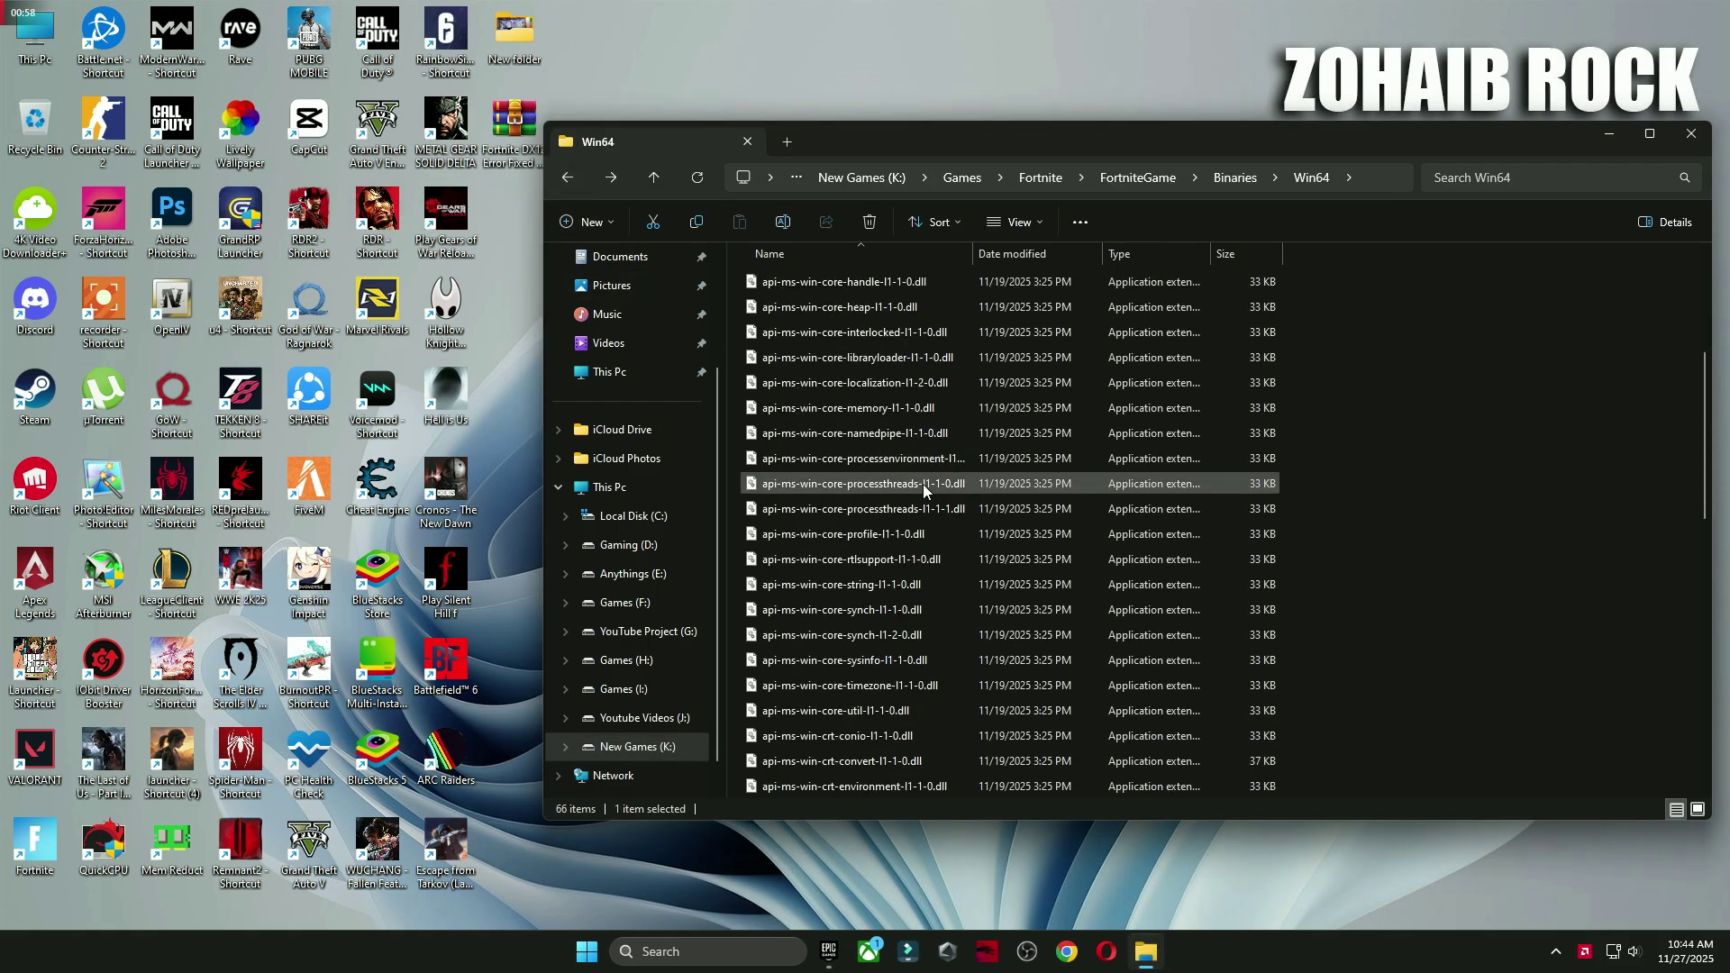
pyautogui.scroll(-4, 910, 482)
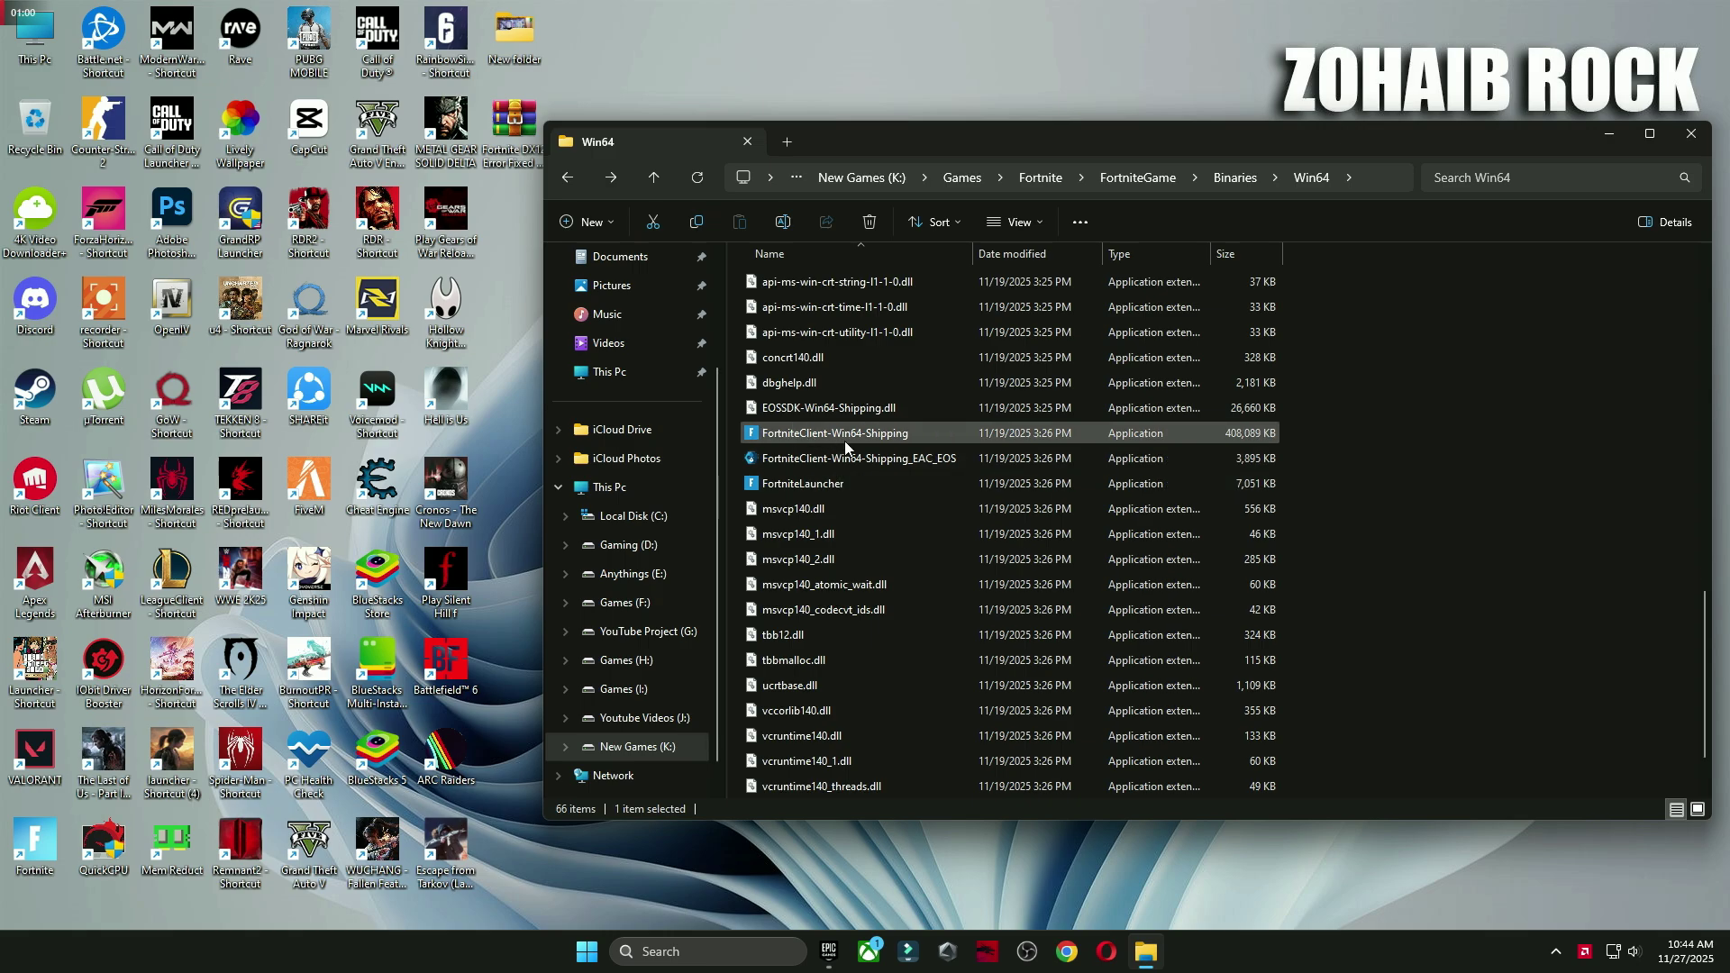
pyautogui.rightClick(797, 440)
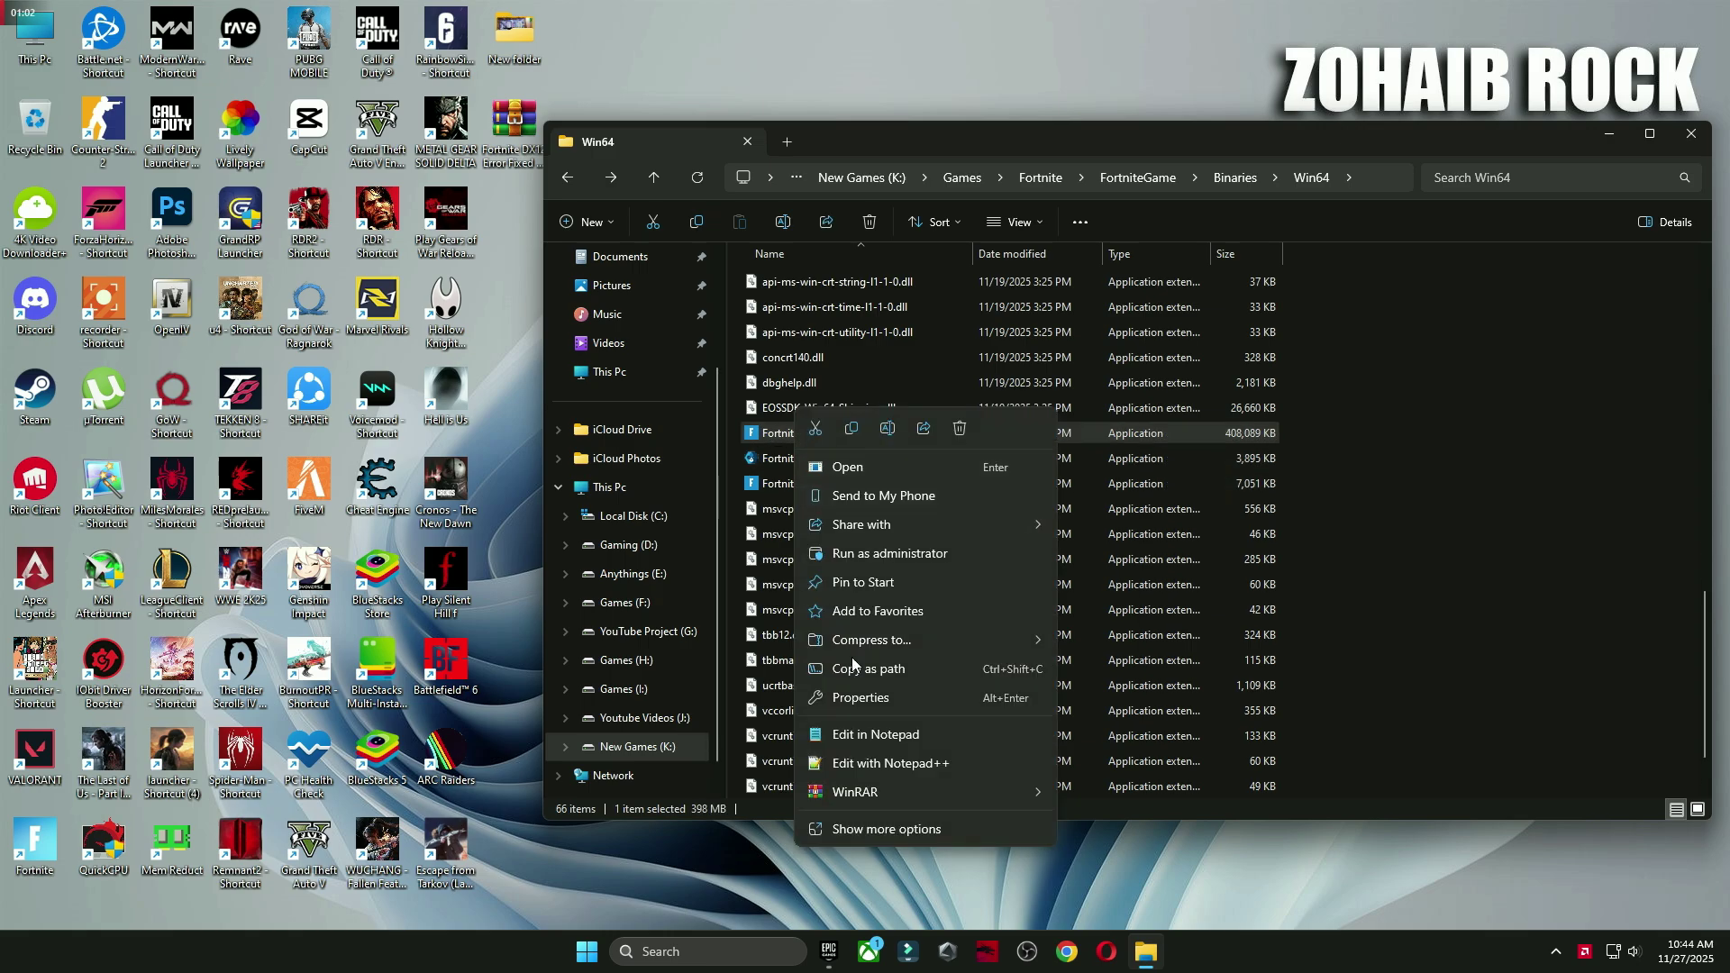
pyautogui.click(910, 830)
pyautogui.click(900, 870)
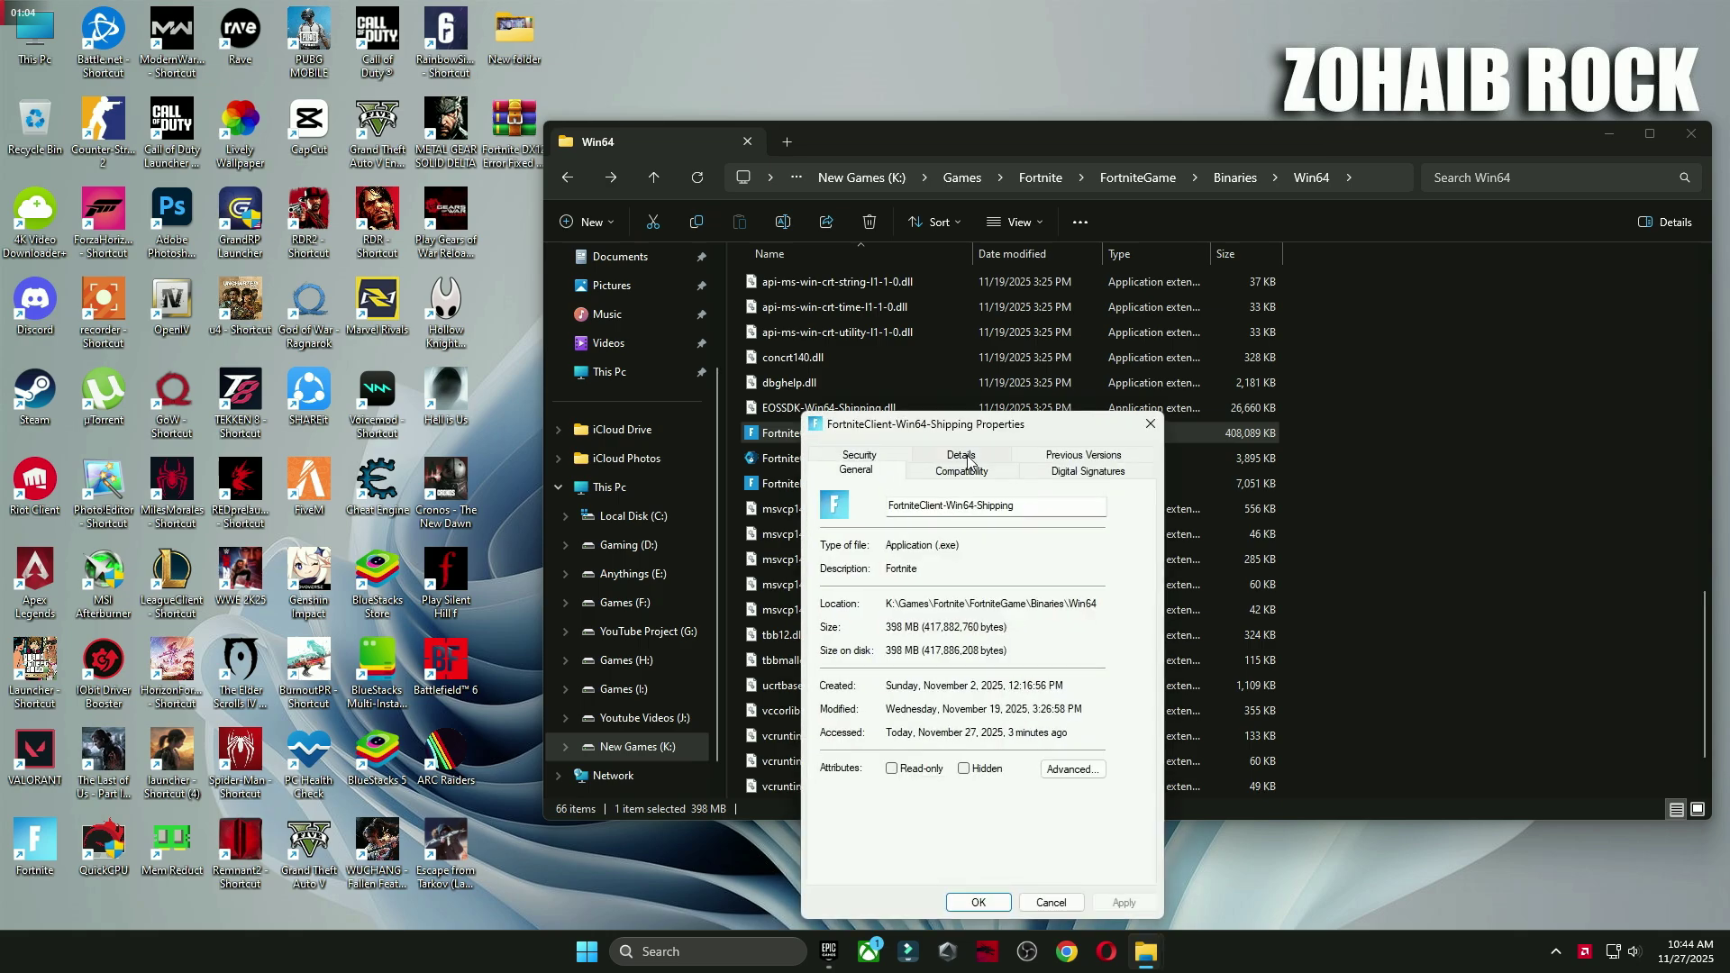
pyautogui.click(964, 469)
pyautogui.moveTo(982, 427); pyautogui.dragTo(987, 176)
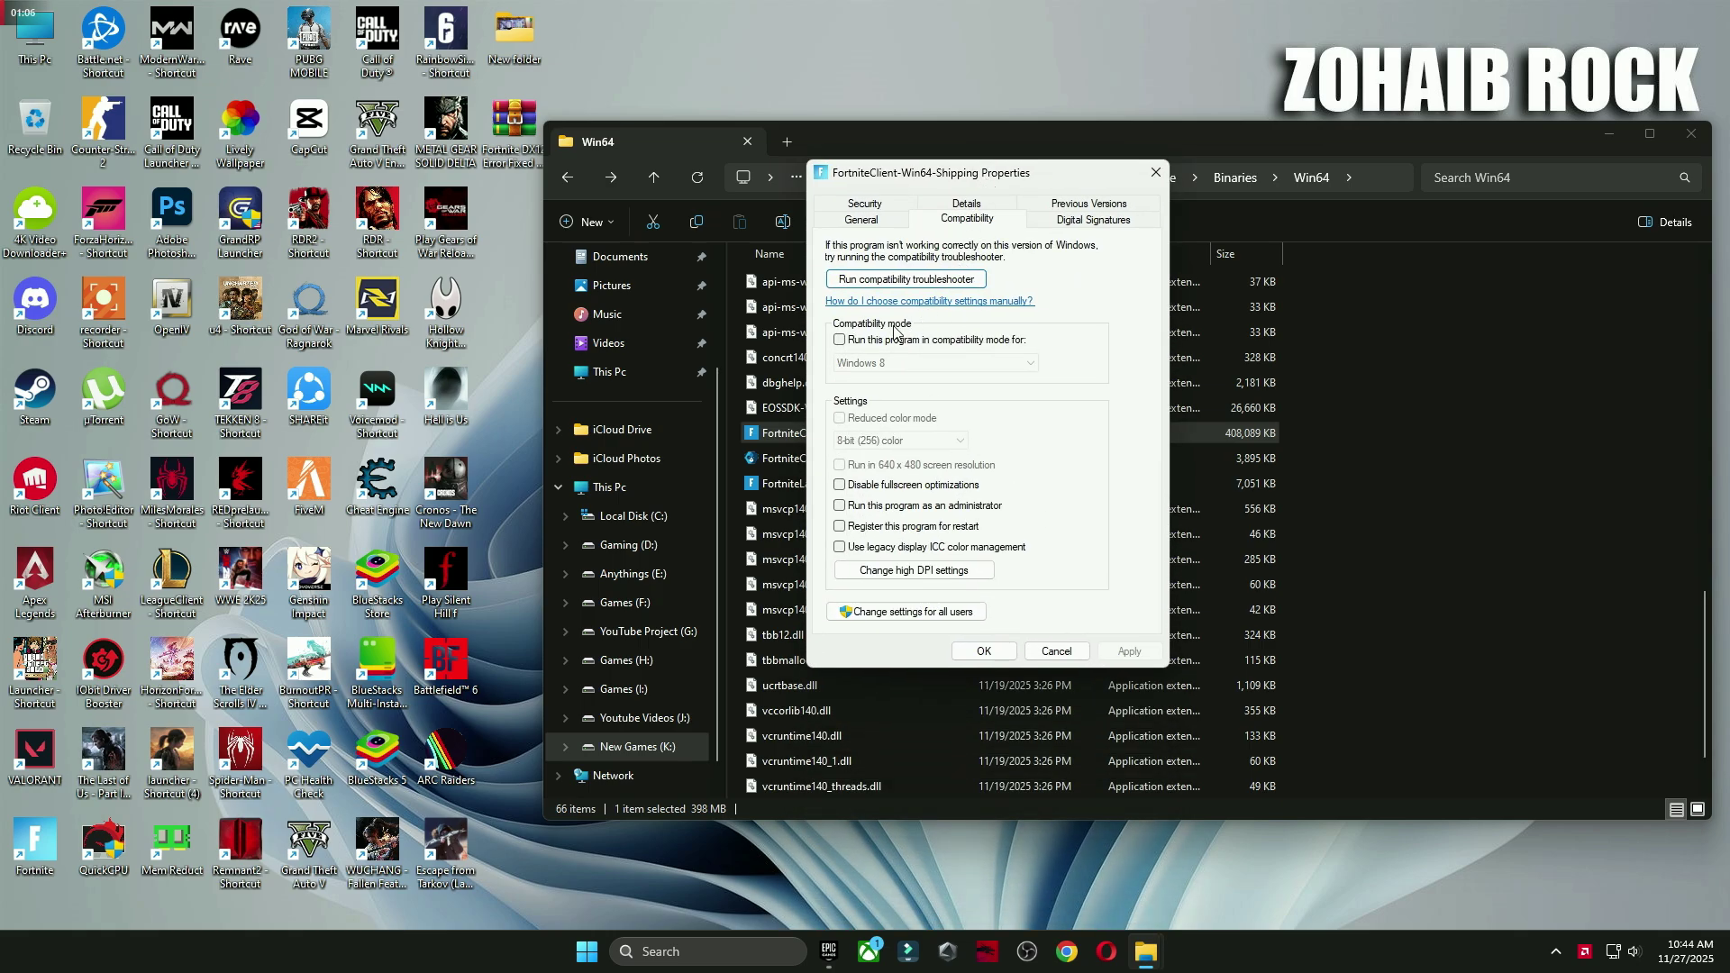
pyautogui.click(850, 341)
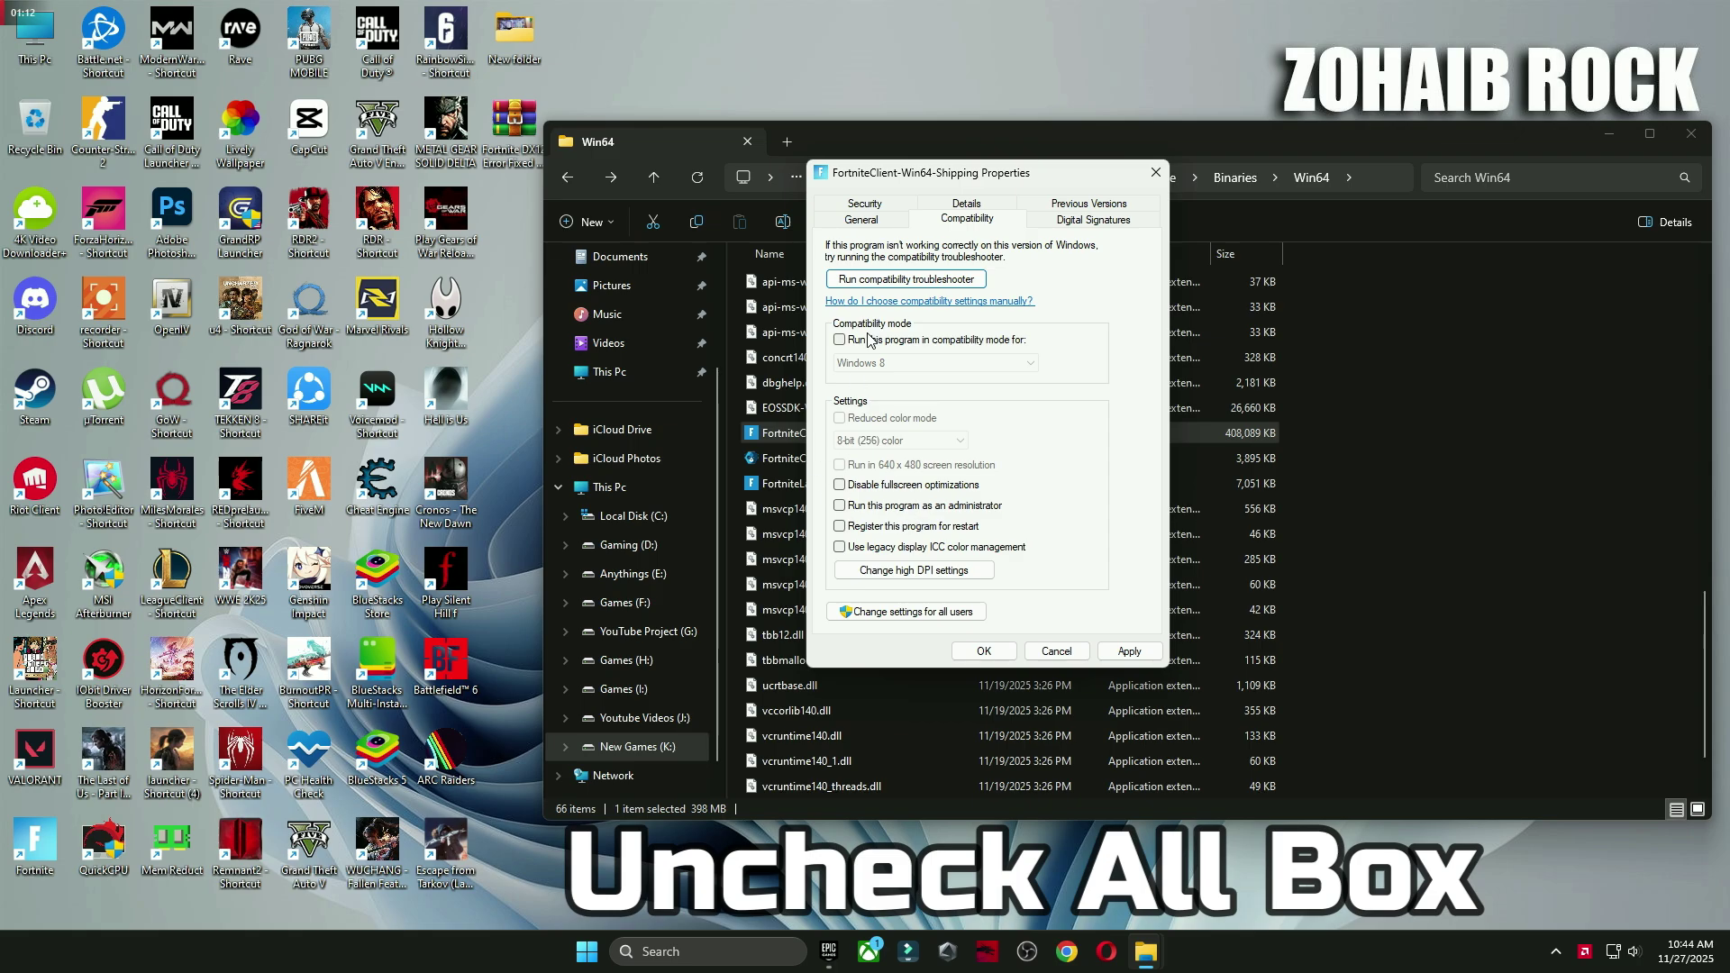
# Step: Set the executable's high DPI scaling override to Application, apply the properties and close the folder window
pyautogui.click(914, 569)
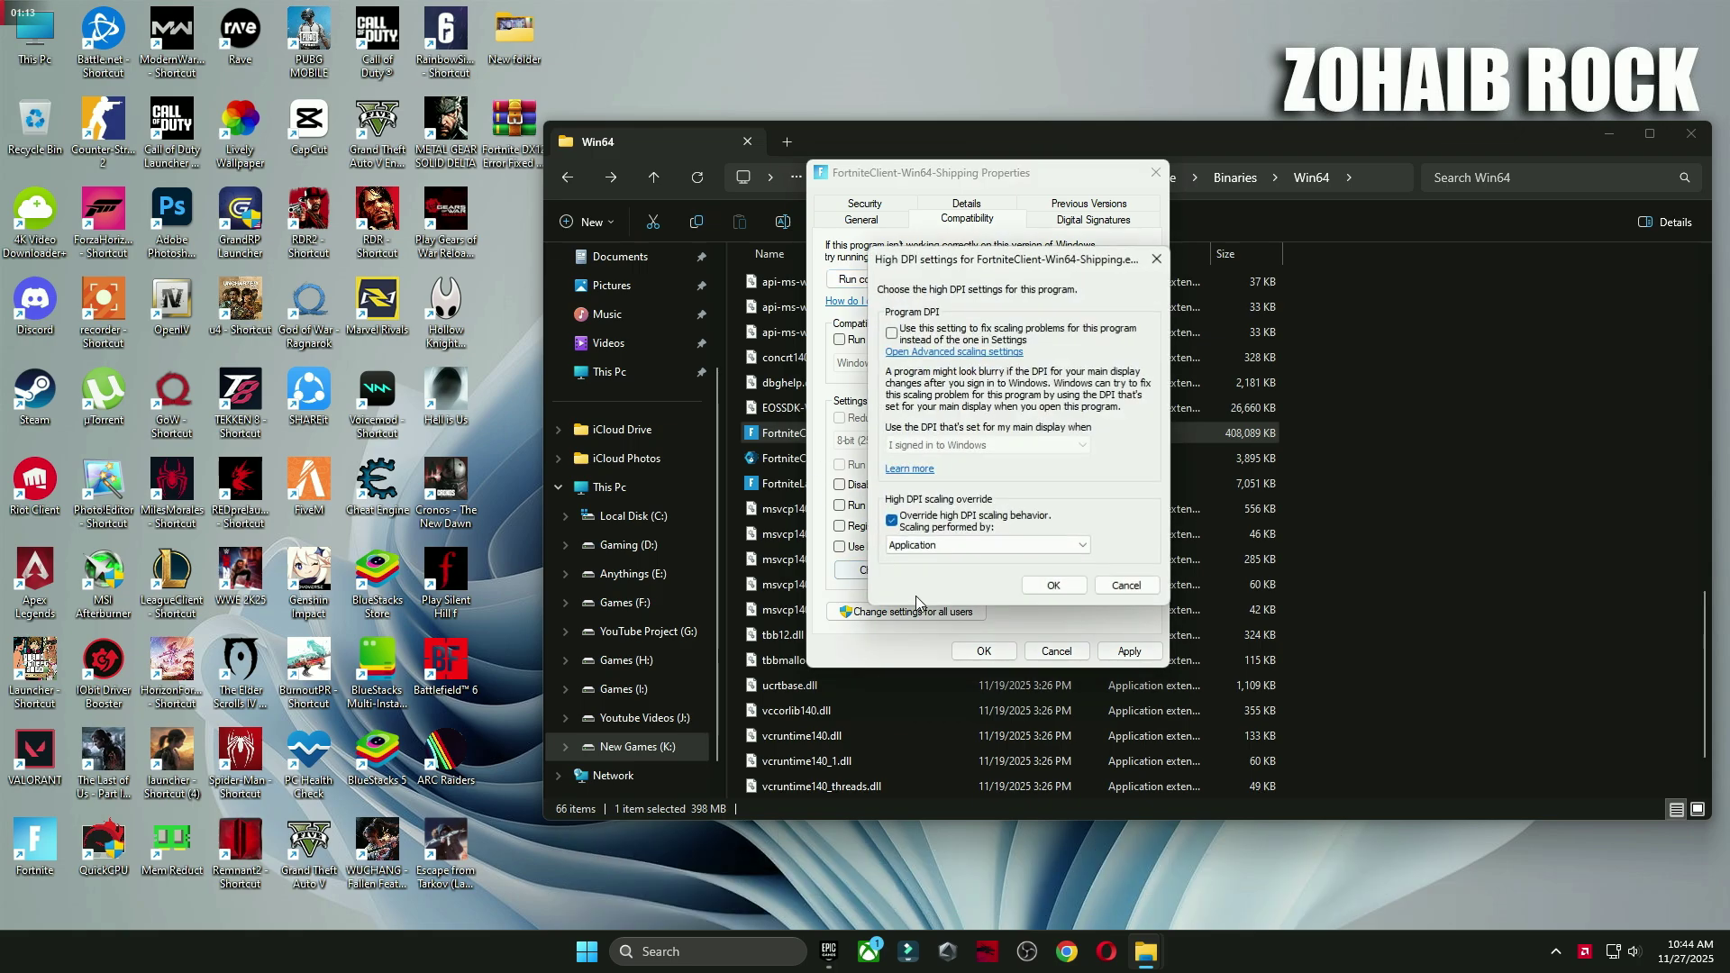
pyautogui.click(924, 547)
pyautogui.click(941, 556)
pyautogui.click(1049, 586)
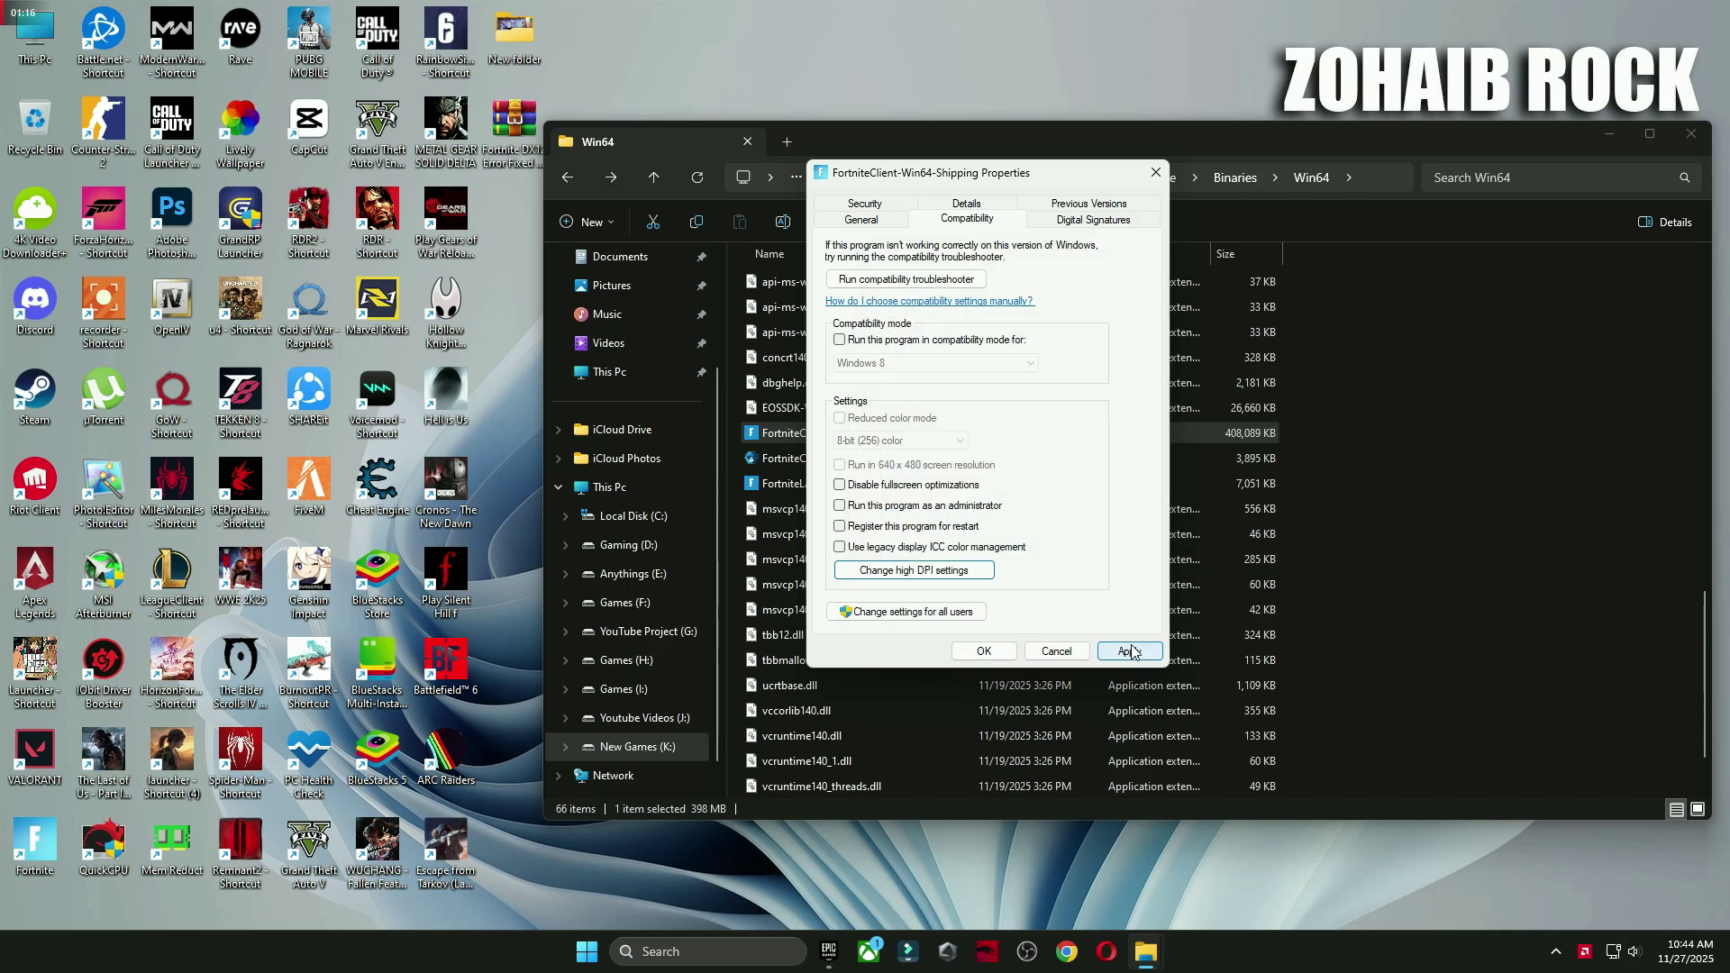
pyautogui.click(1130, 650)
pyautogui.click(984, 651)
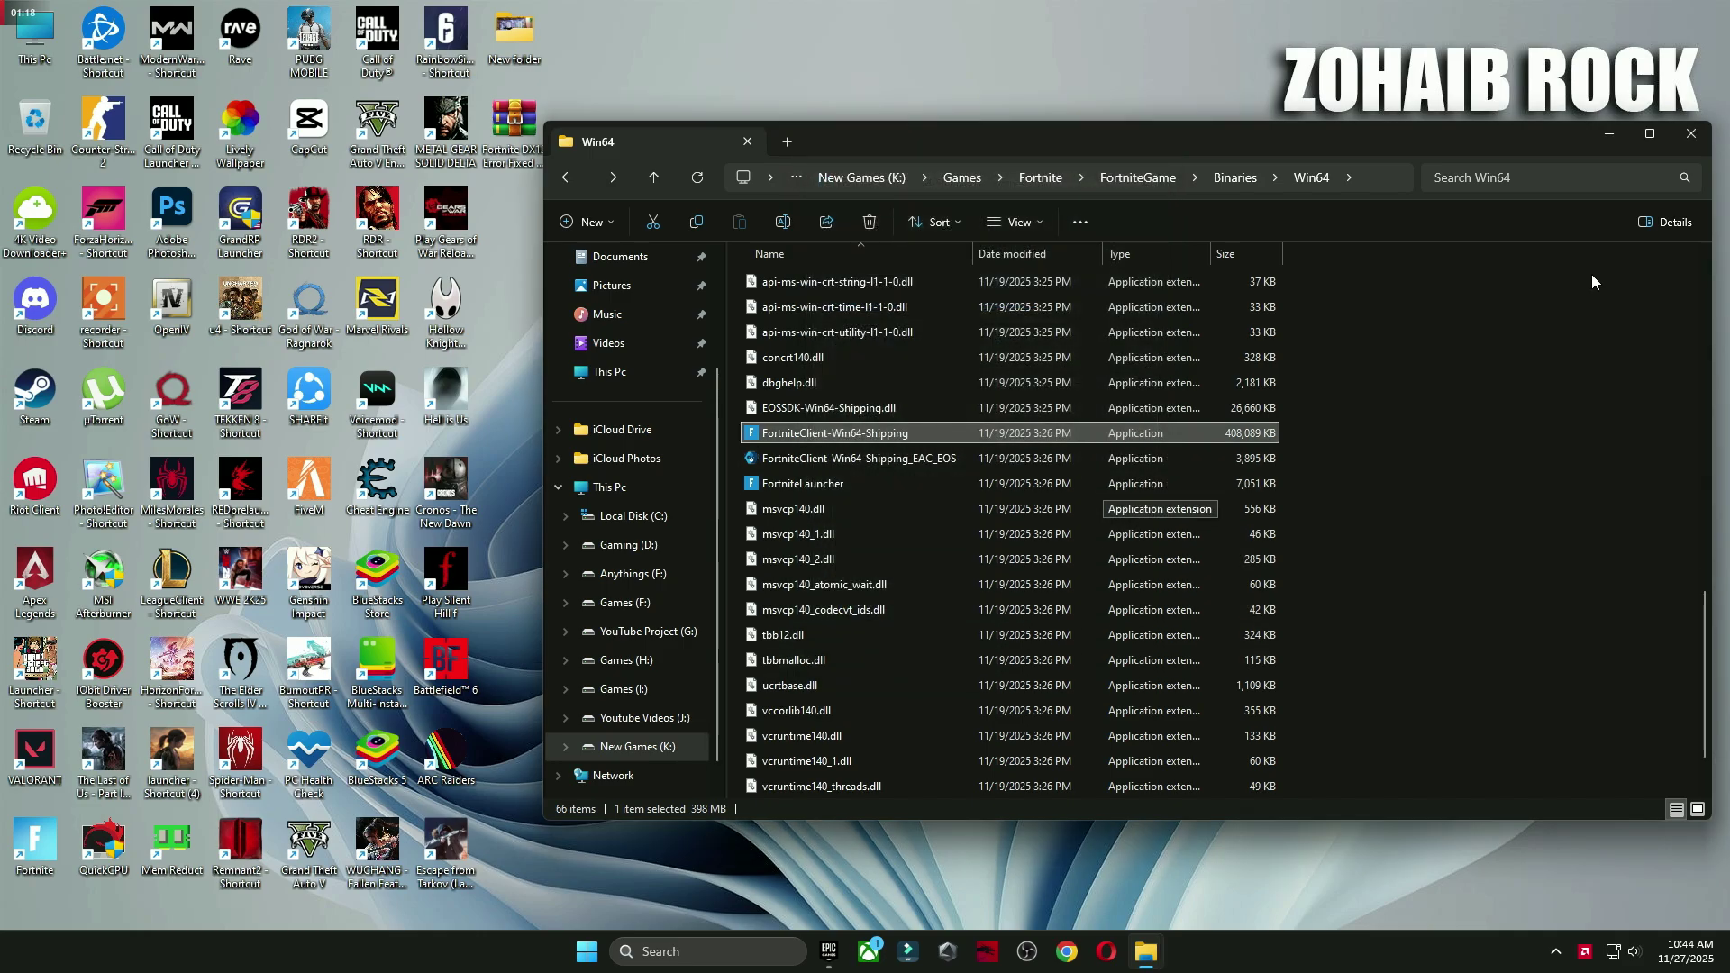
pyautogui.click(1691, 133)
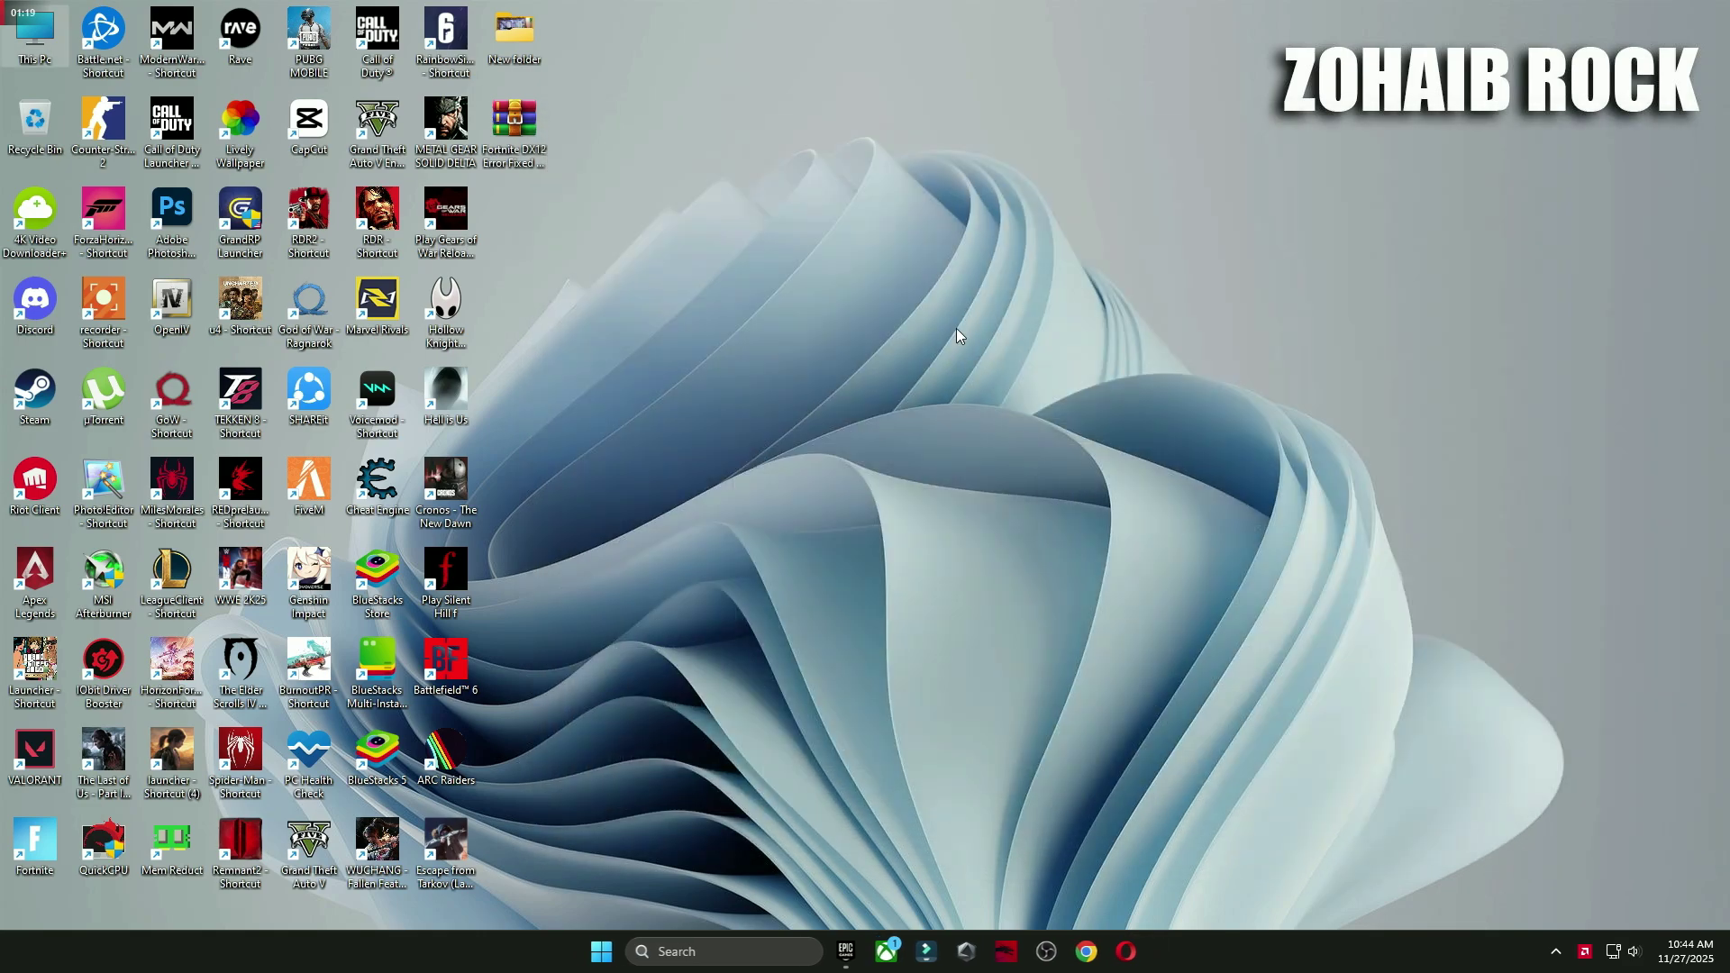
# Step: Open the local AppData folder by running %localappdata% from the Run dialog
pyautogui.click(723, 952)
pyautogui.write('run')
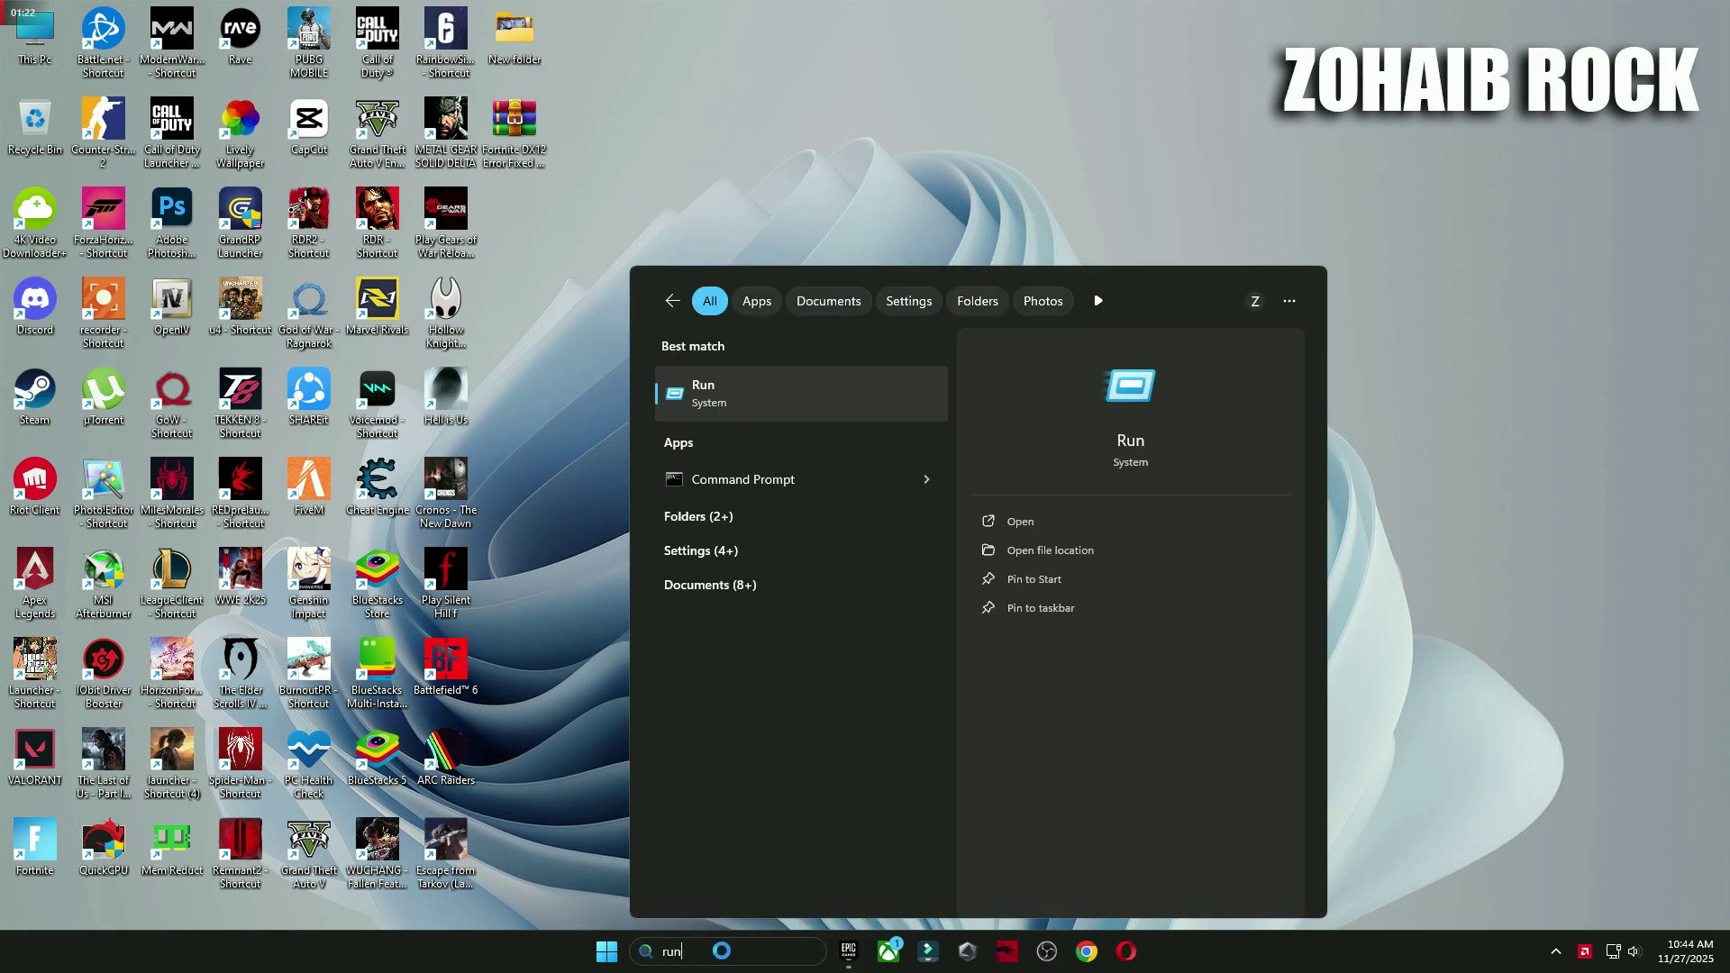
pyautogui.click(731, 419)
pyautogui.moveTo(239, 760); pyautogui.dragTo(971, 312)
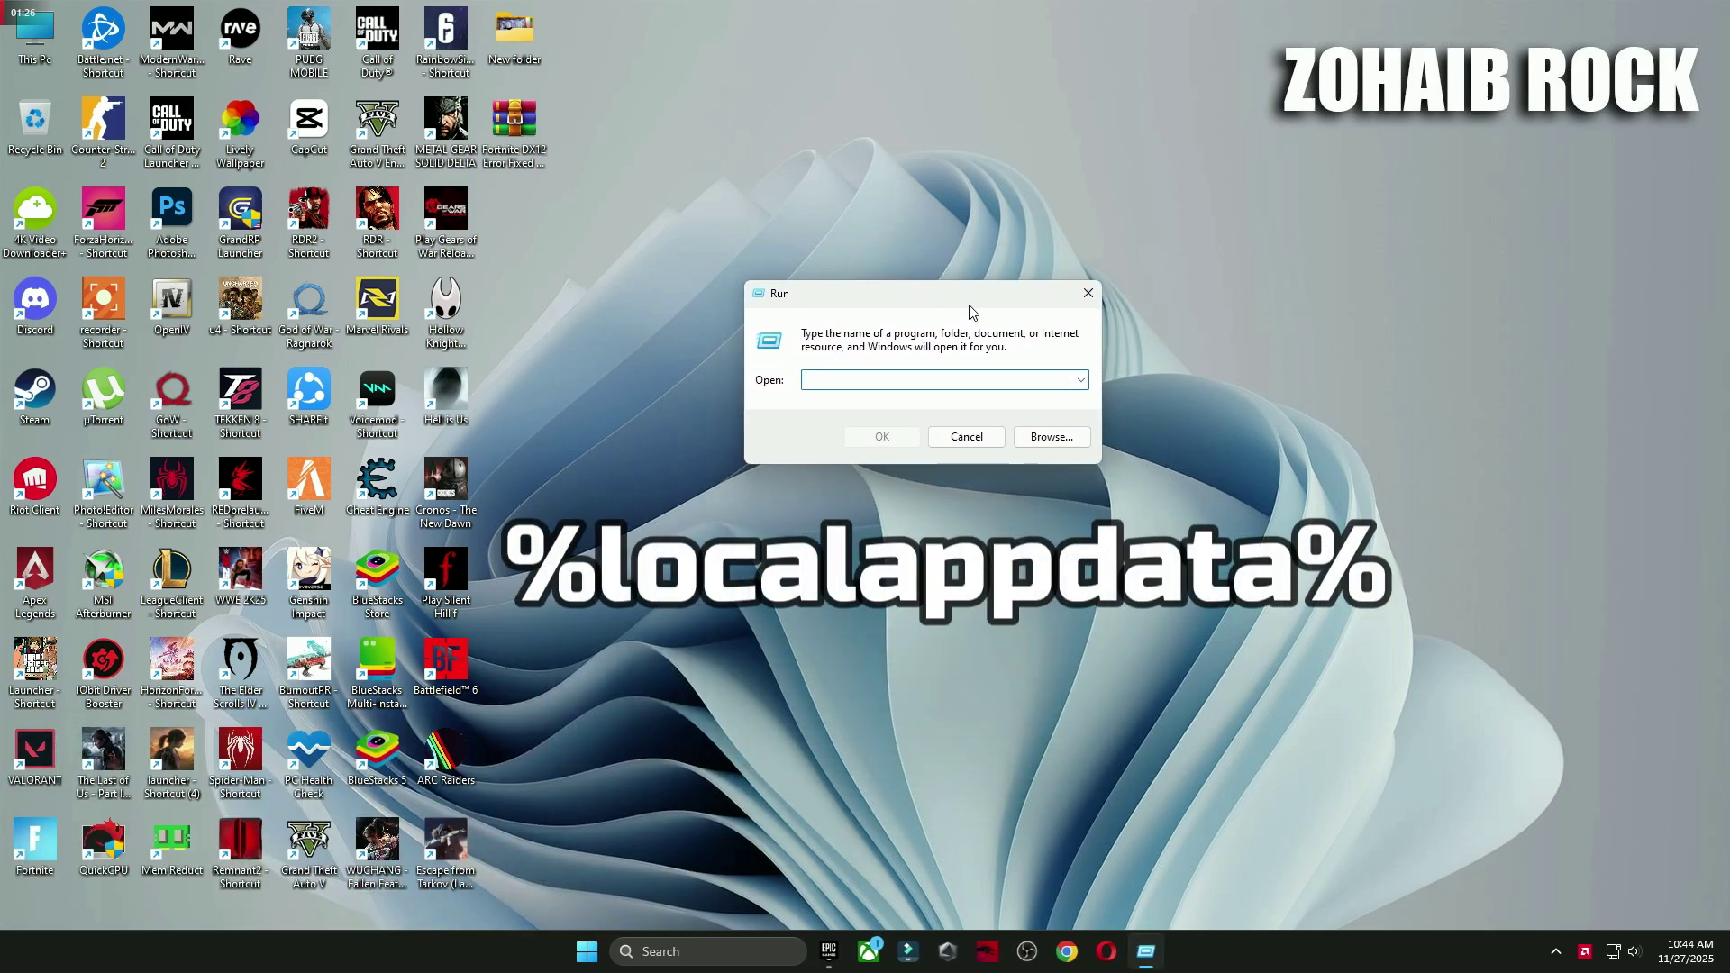
pyautogui.write('%localappdata%')
pyautogui.click(876, 437)
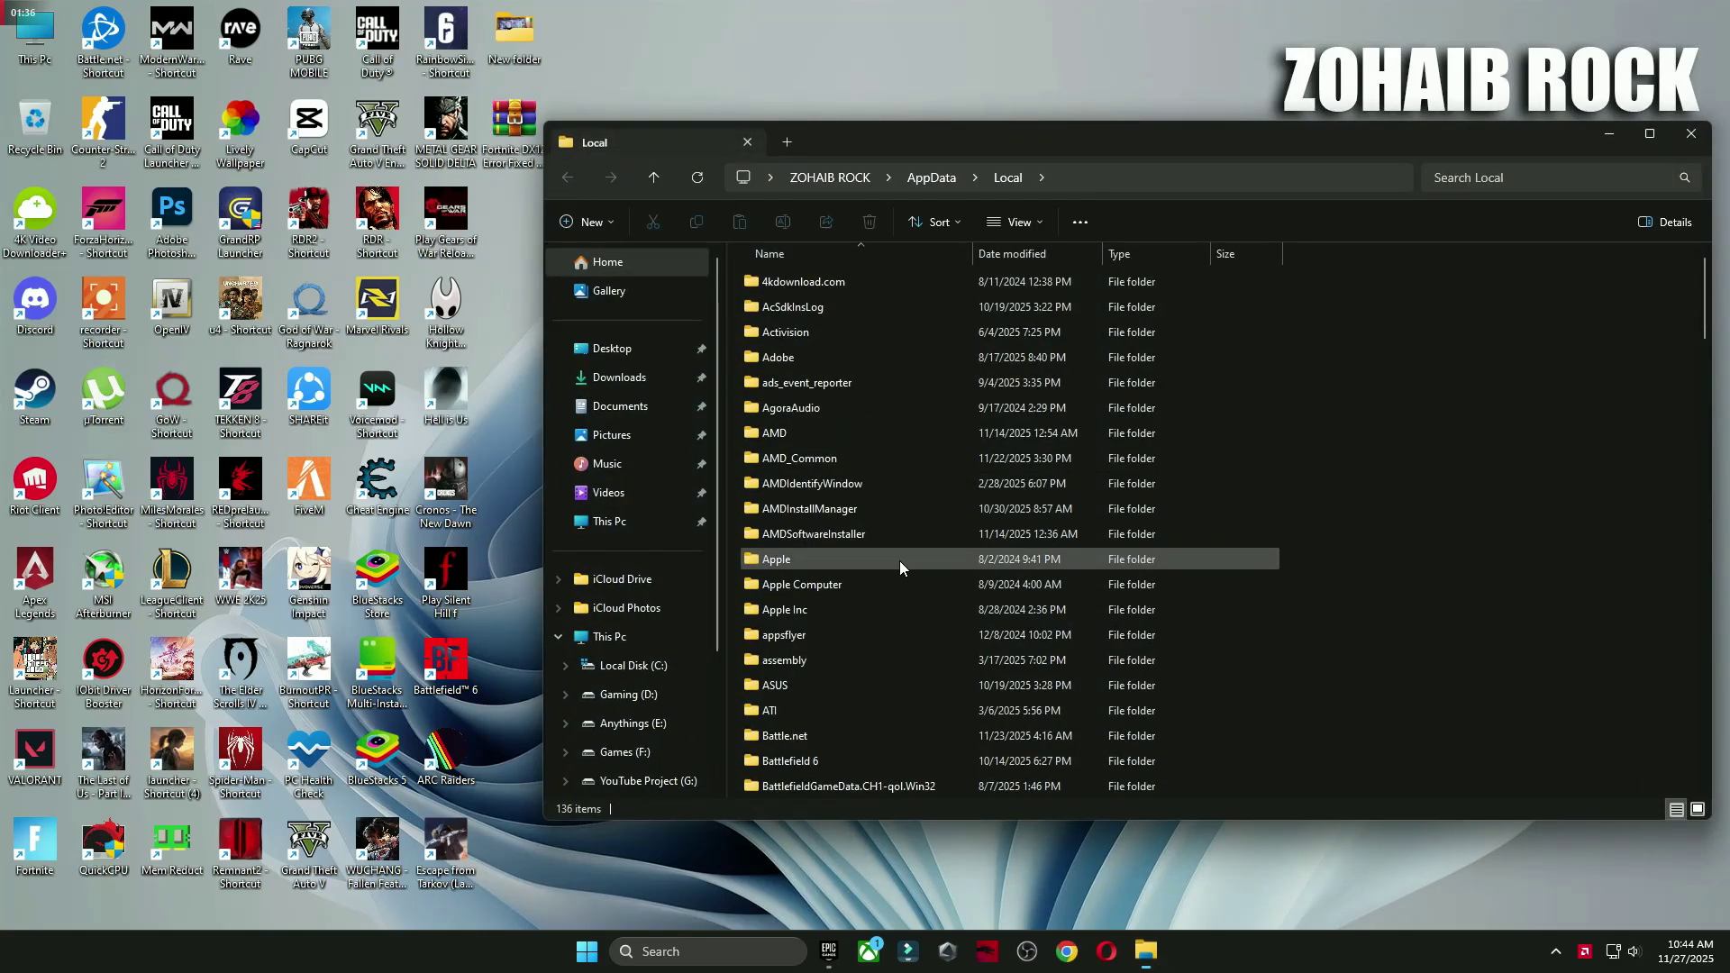
# Step: Open the Saved folder inside the FortniteGame folder of the local AppData directory
pyautogui.press('f')
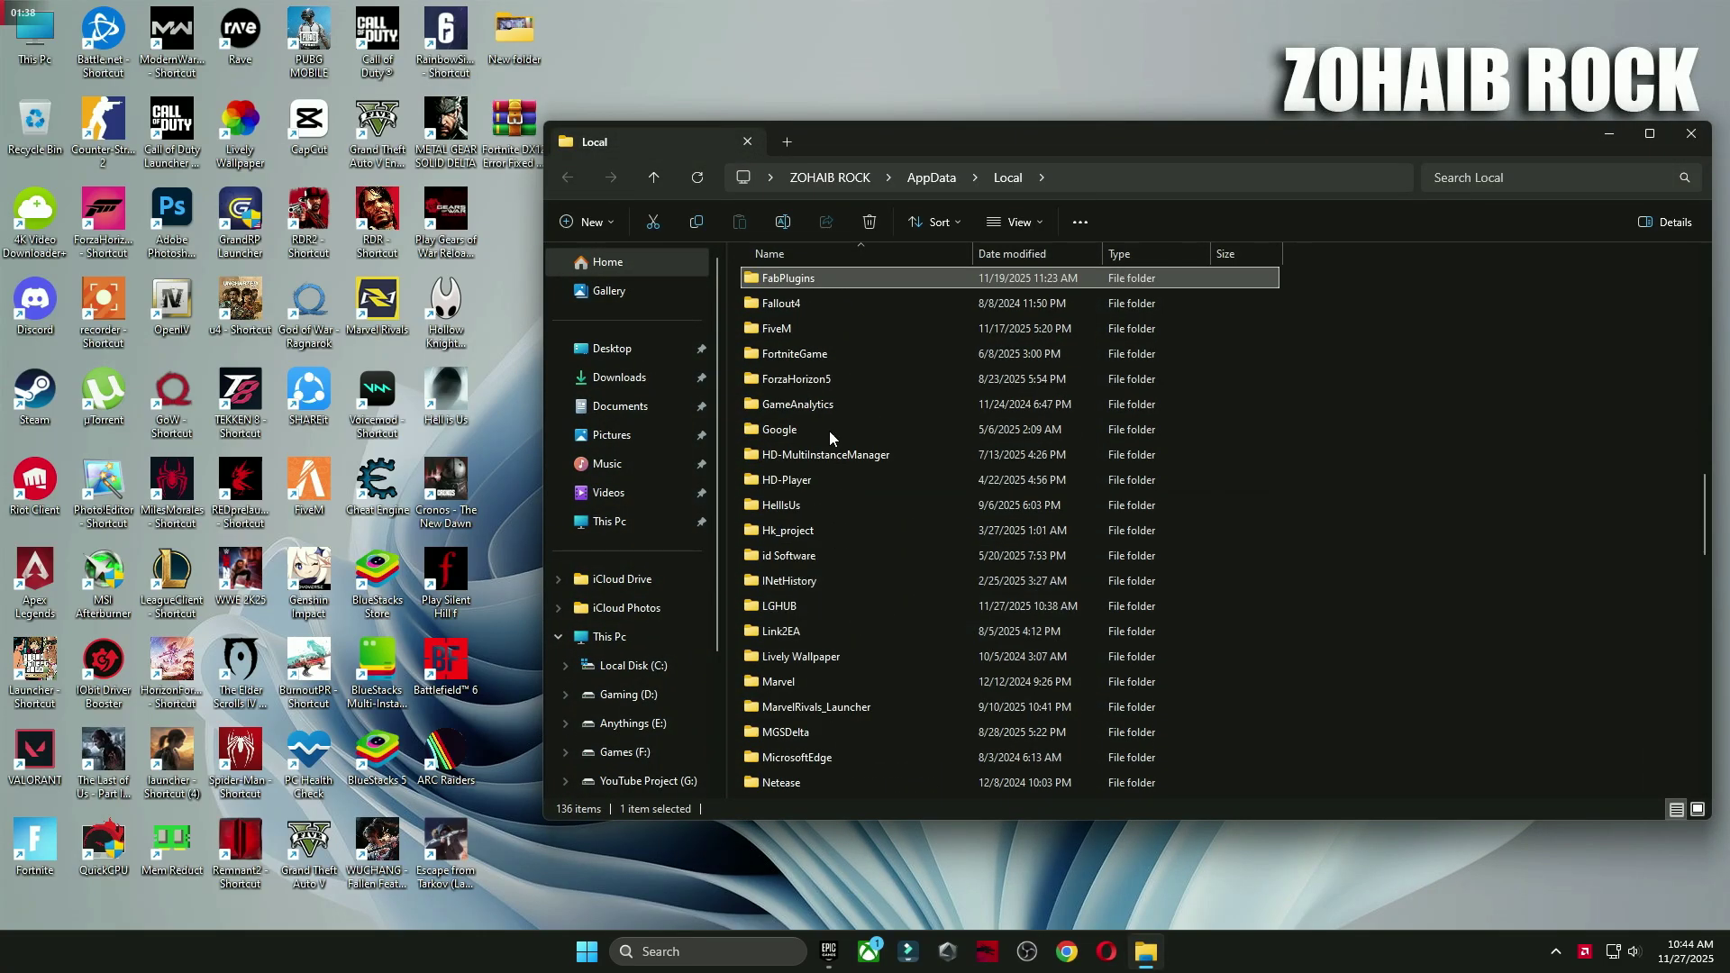
pyautogui.click(802, 357)
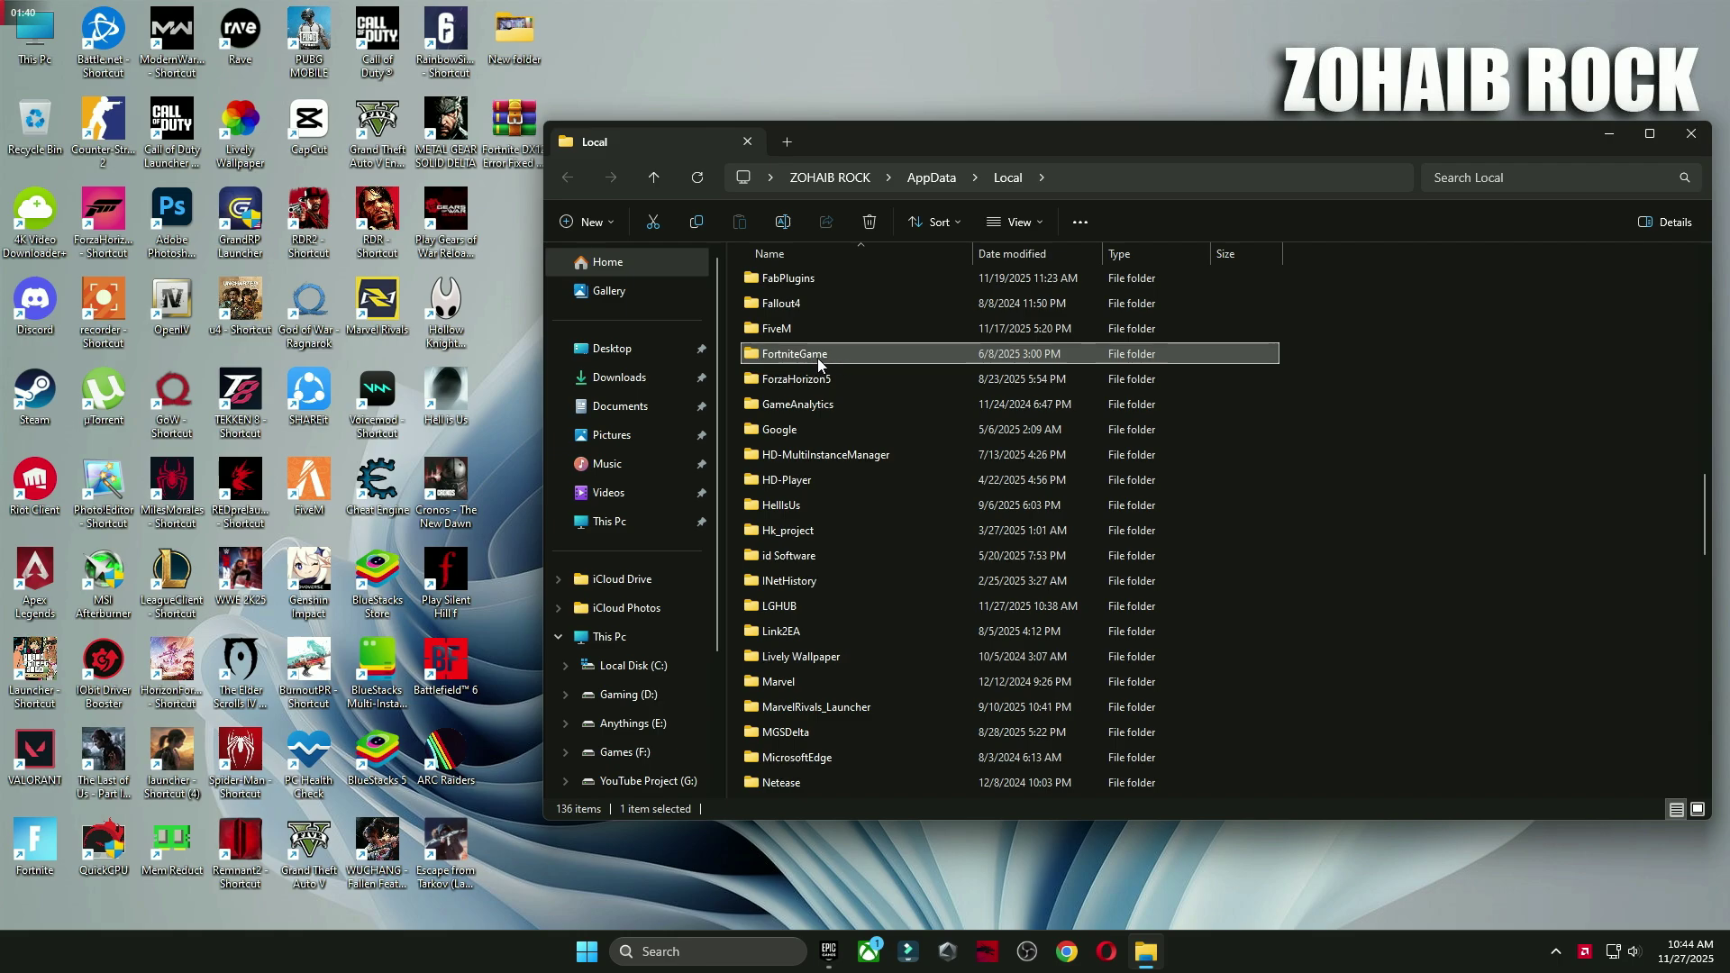
pyautogui.doubleClick(856, 354)
pyautogui.click(813, 279)
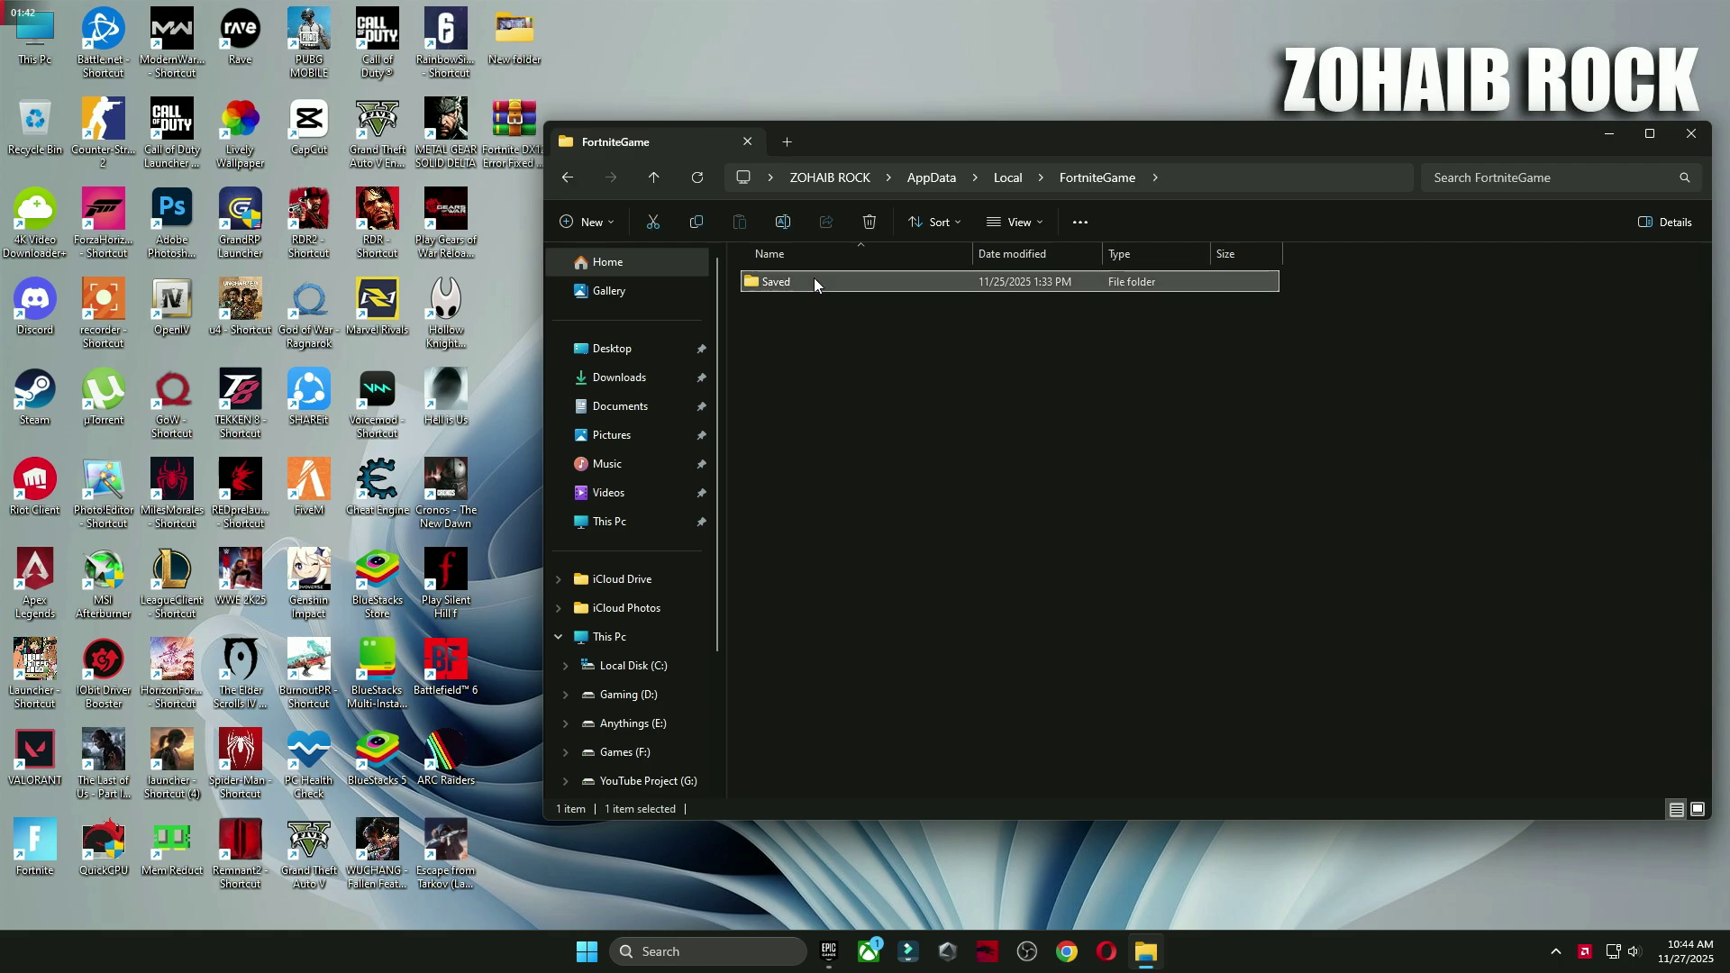
pyautogui.doubleClick(813, 281)
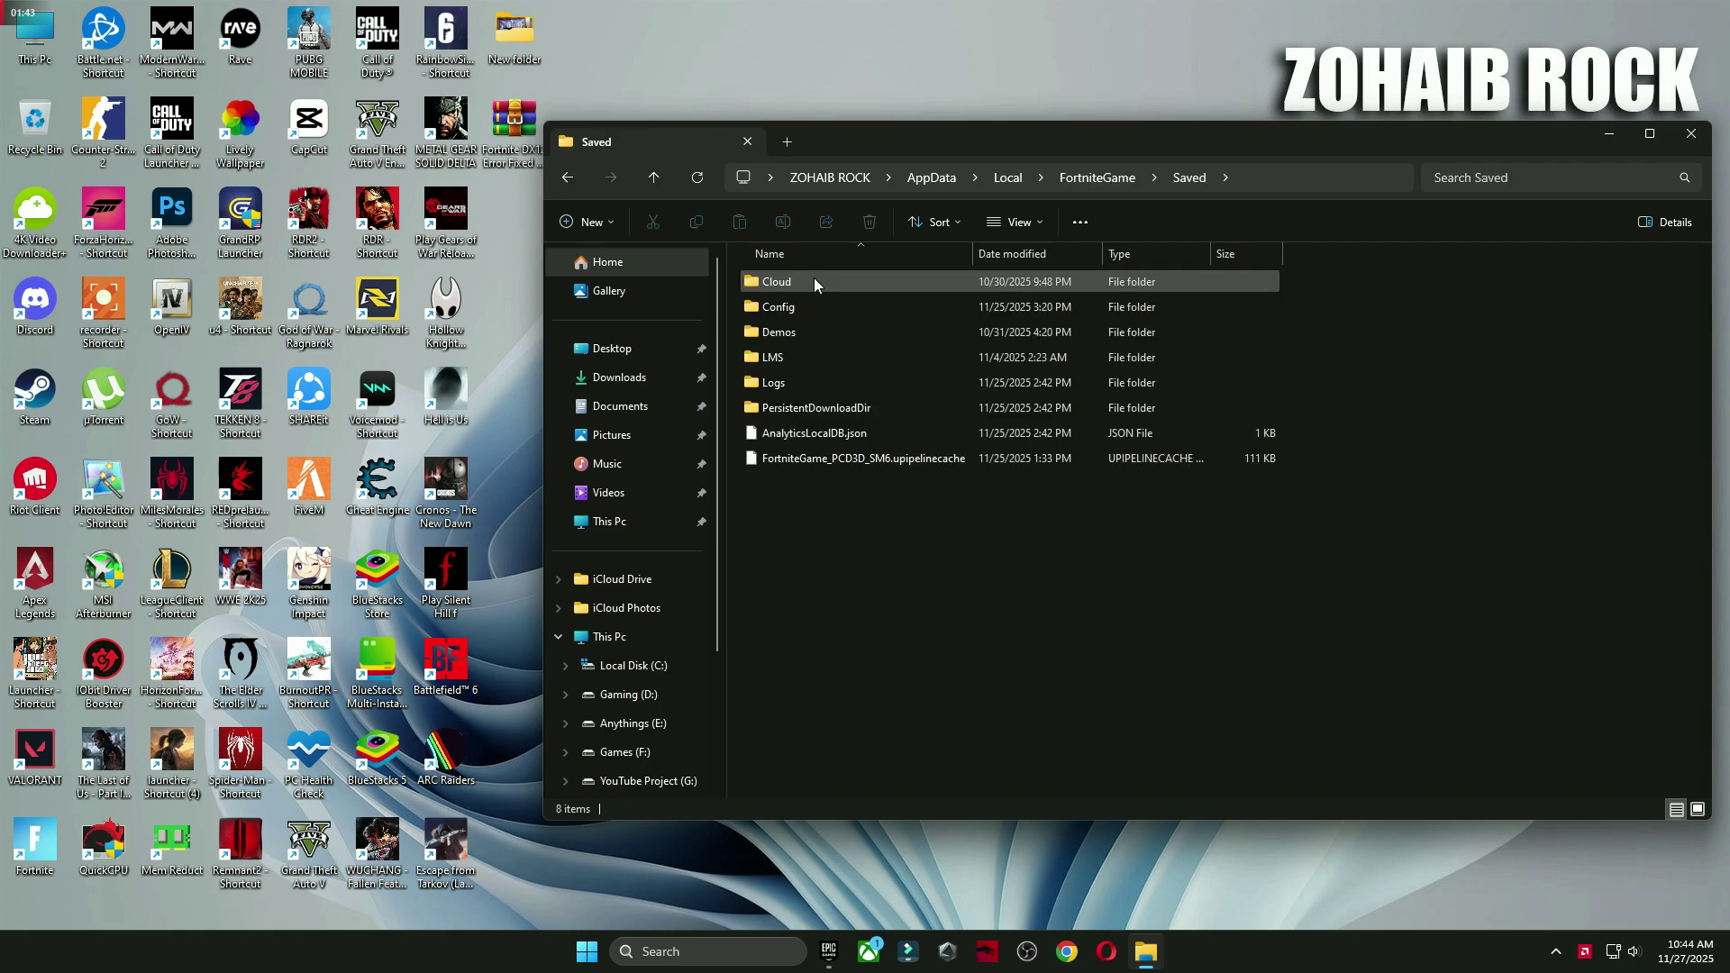
# Step: Return to the FortniteGame folder, delete its Saved folder and close the window
pyautogui.click(567, 179)
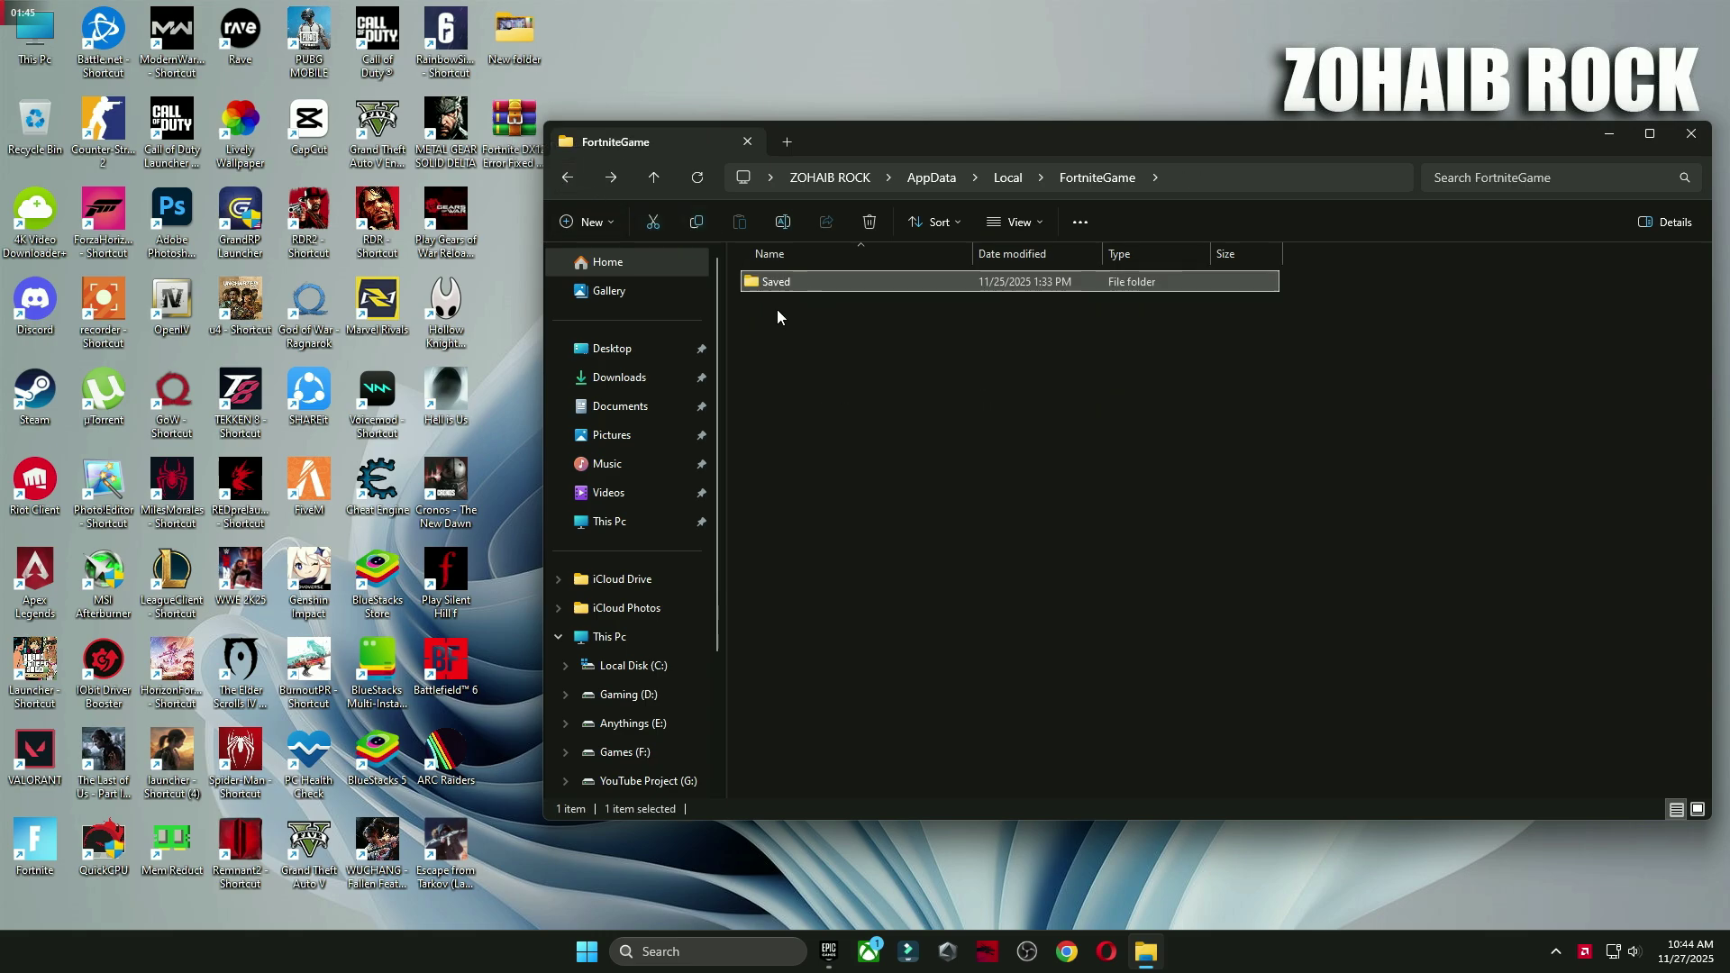
pyautogui.click(867, 223)
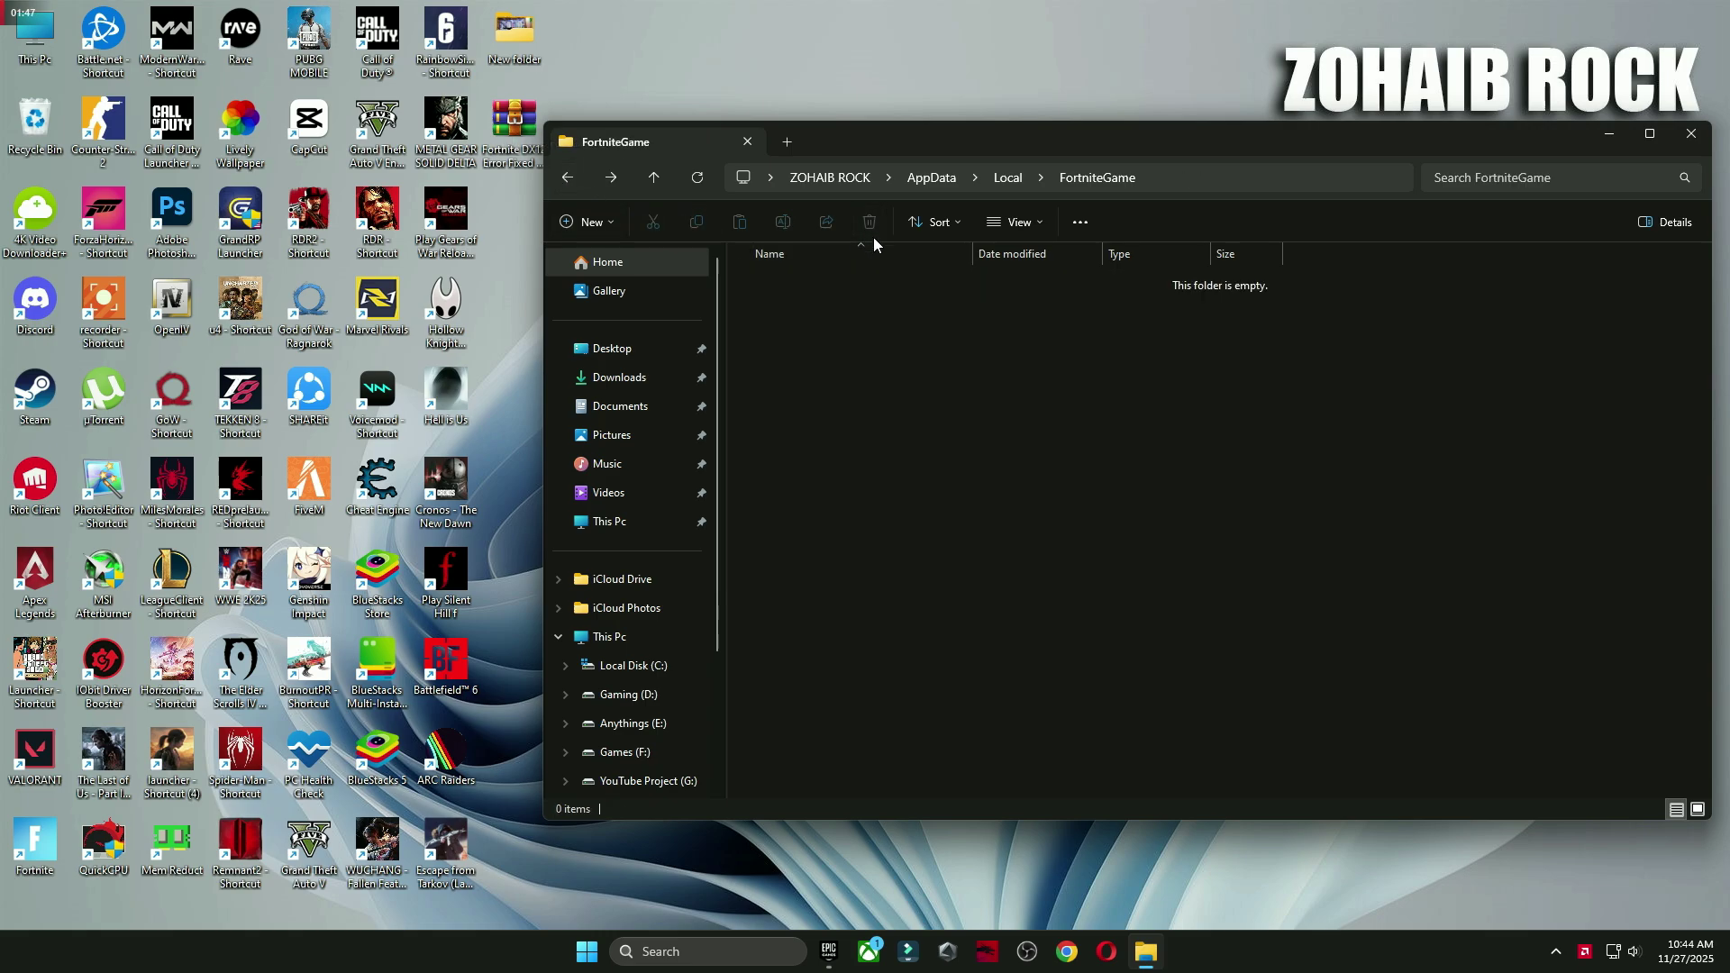
pyautogui.click(1694, 135)
# Step: Open the user's temporary files folder by running %temp% from the Run dialog
pyautogui.click(724, 953)
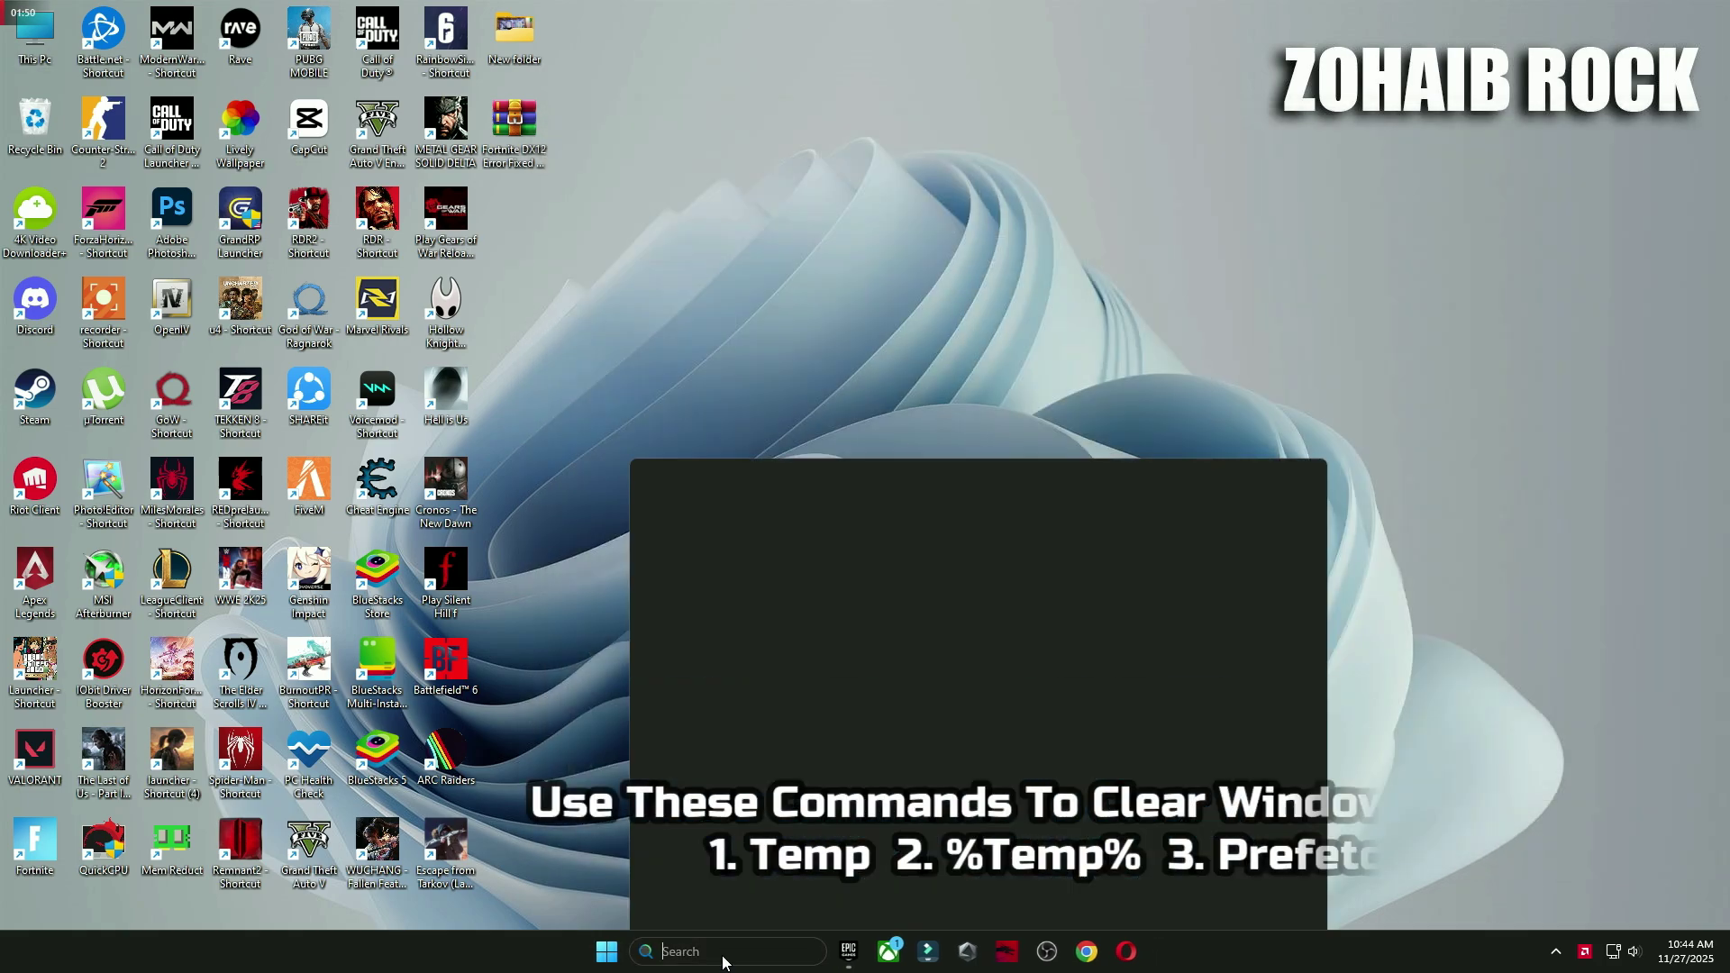
pyautogui.write('run')
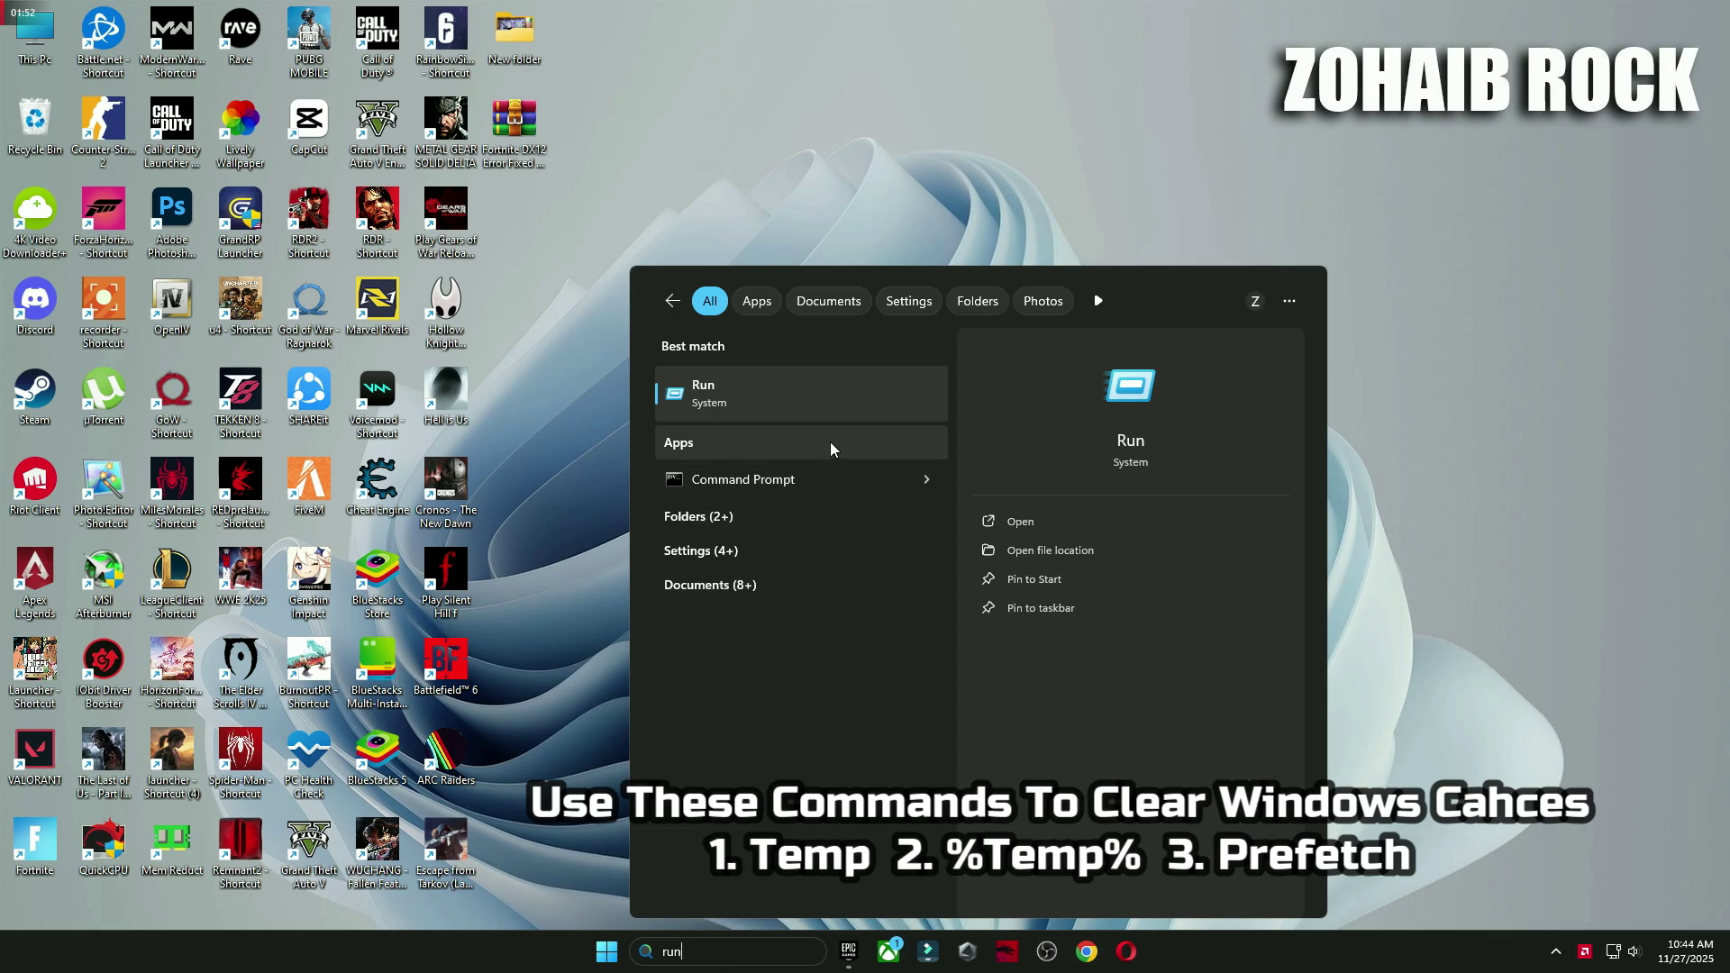
pyautogui.click(778, 387)
pyautogui.moveTo(243, 747); pyautogui.dragTo(1029, 298)
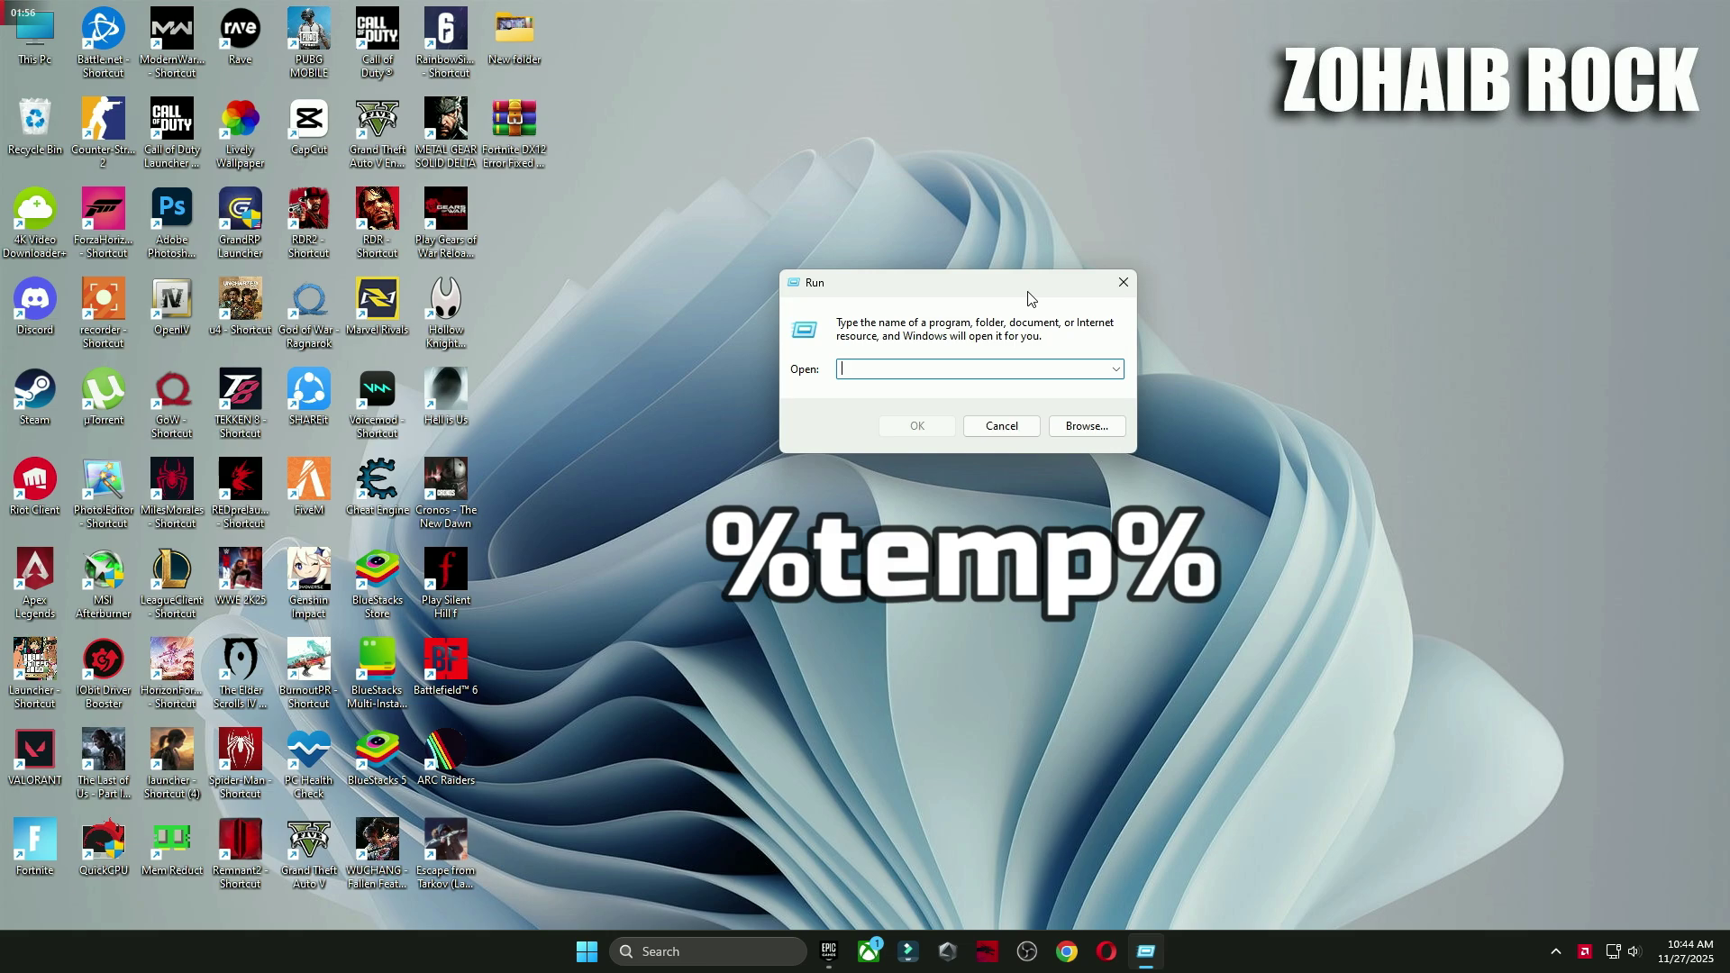
pyautogui.write('%temp%')
pyautogui.click(917, 418)
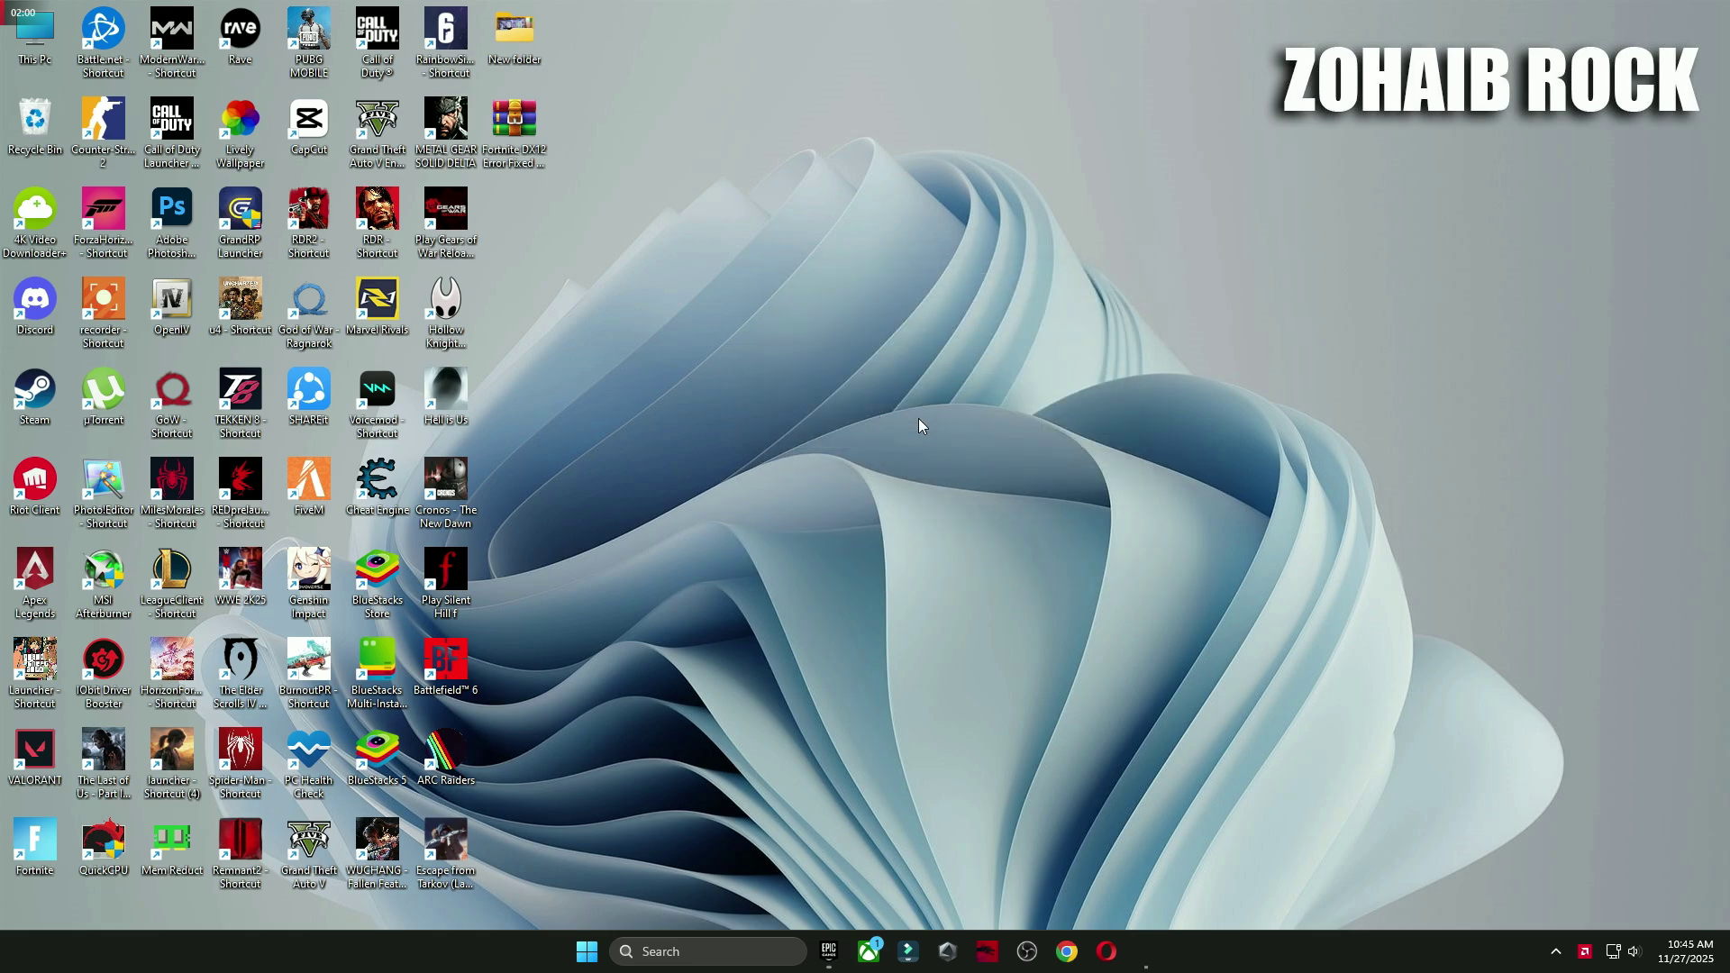
# Step: Delete all files and folders in the Temp folder and close its window
pyautogui.hotkey('ctrl', 'a')
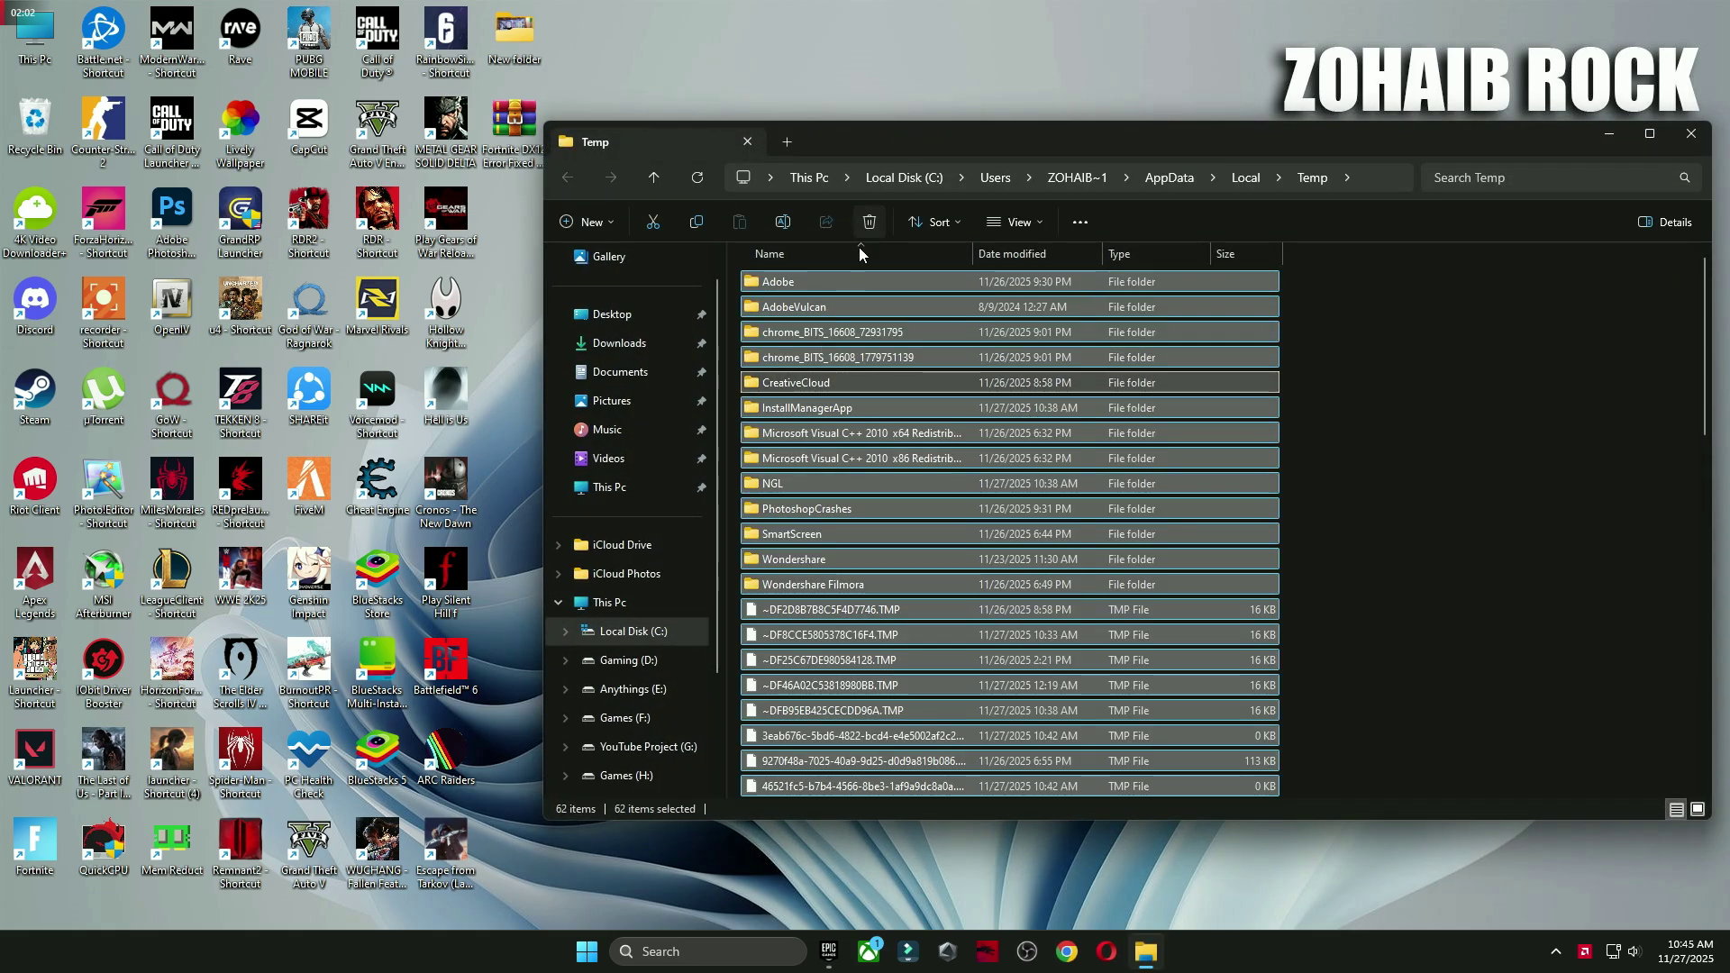
pyautogui.click(870, 222)
pyautogui.click(908, 425)
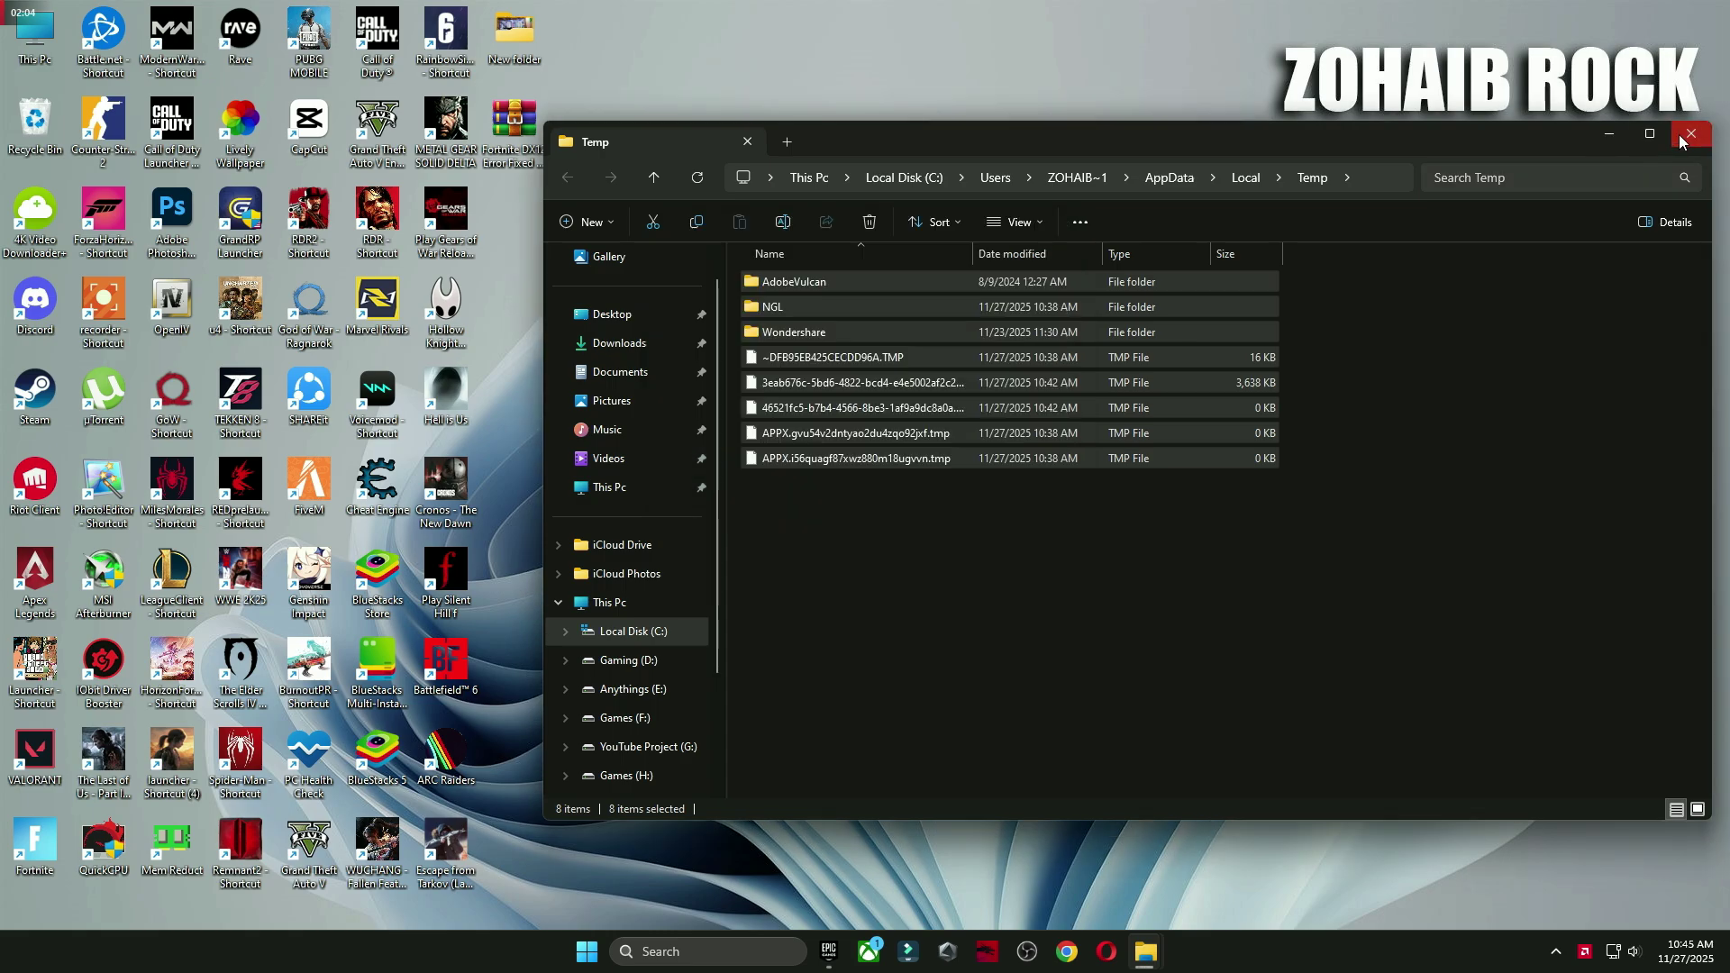
pyautogui.click(1690, 132)
# Step: Open the Windows Prefetch folder by running prefetch from the Run dialog and grant access to it
pyautogui.click(750, 964)
pyautogui.write('run')
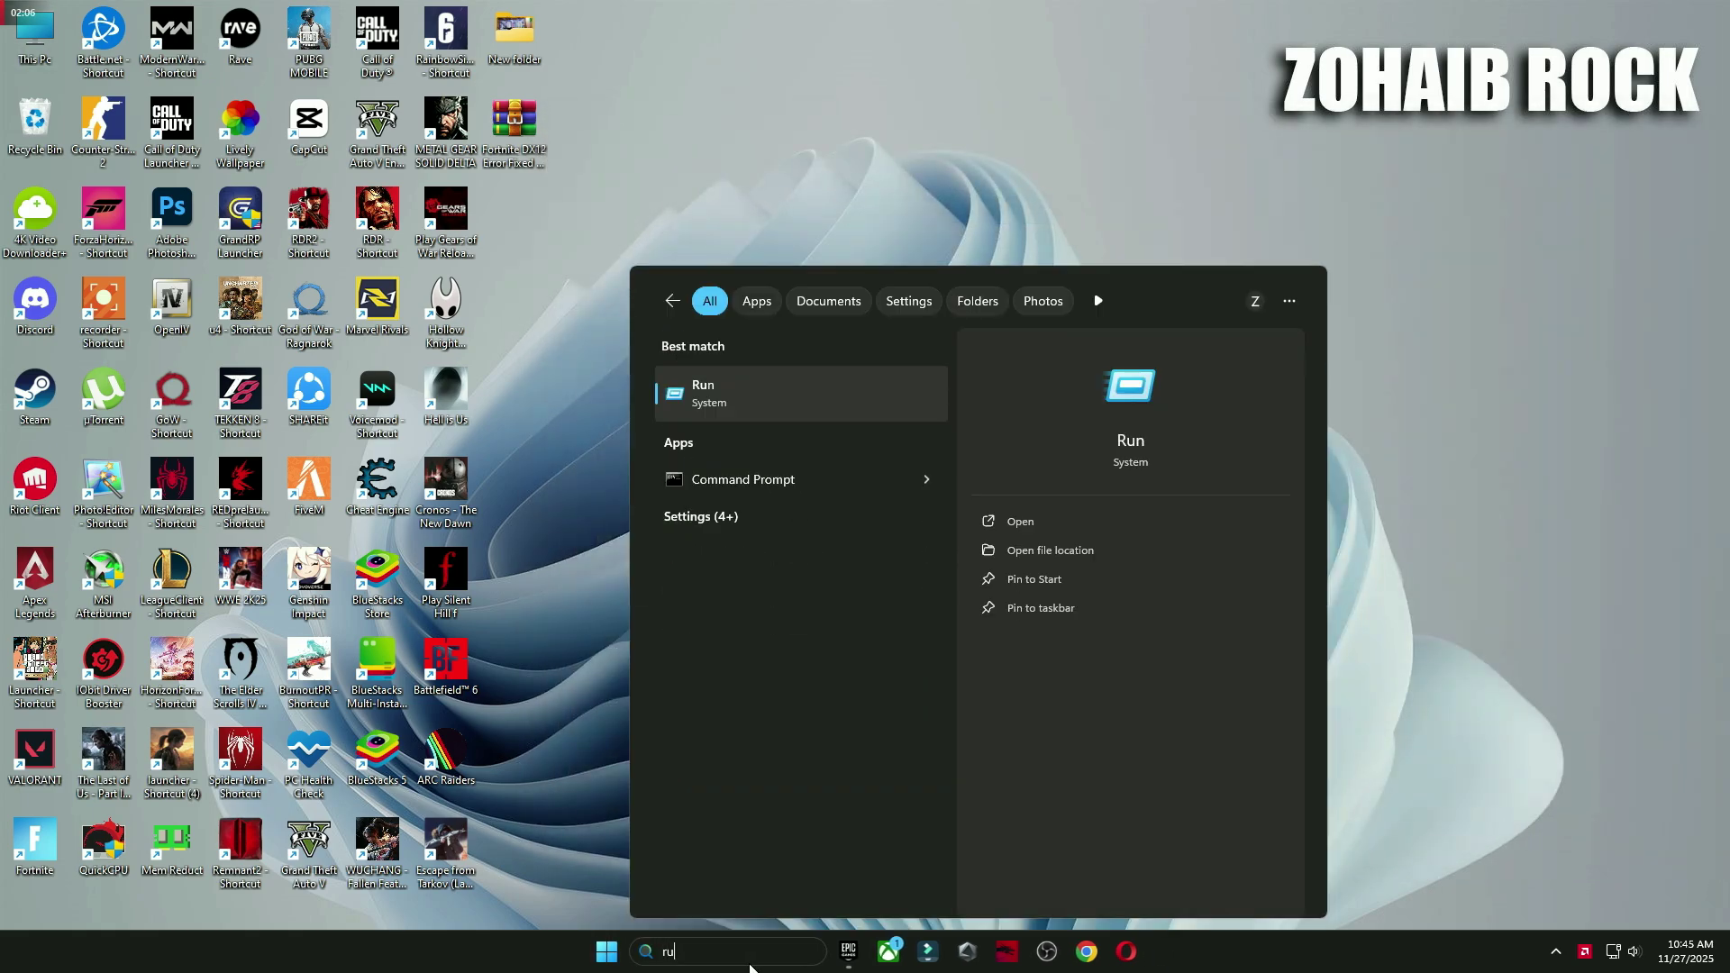
pyautogui.click(714, 402)
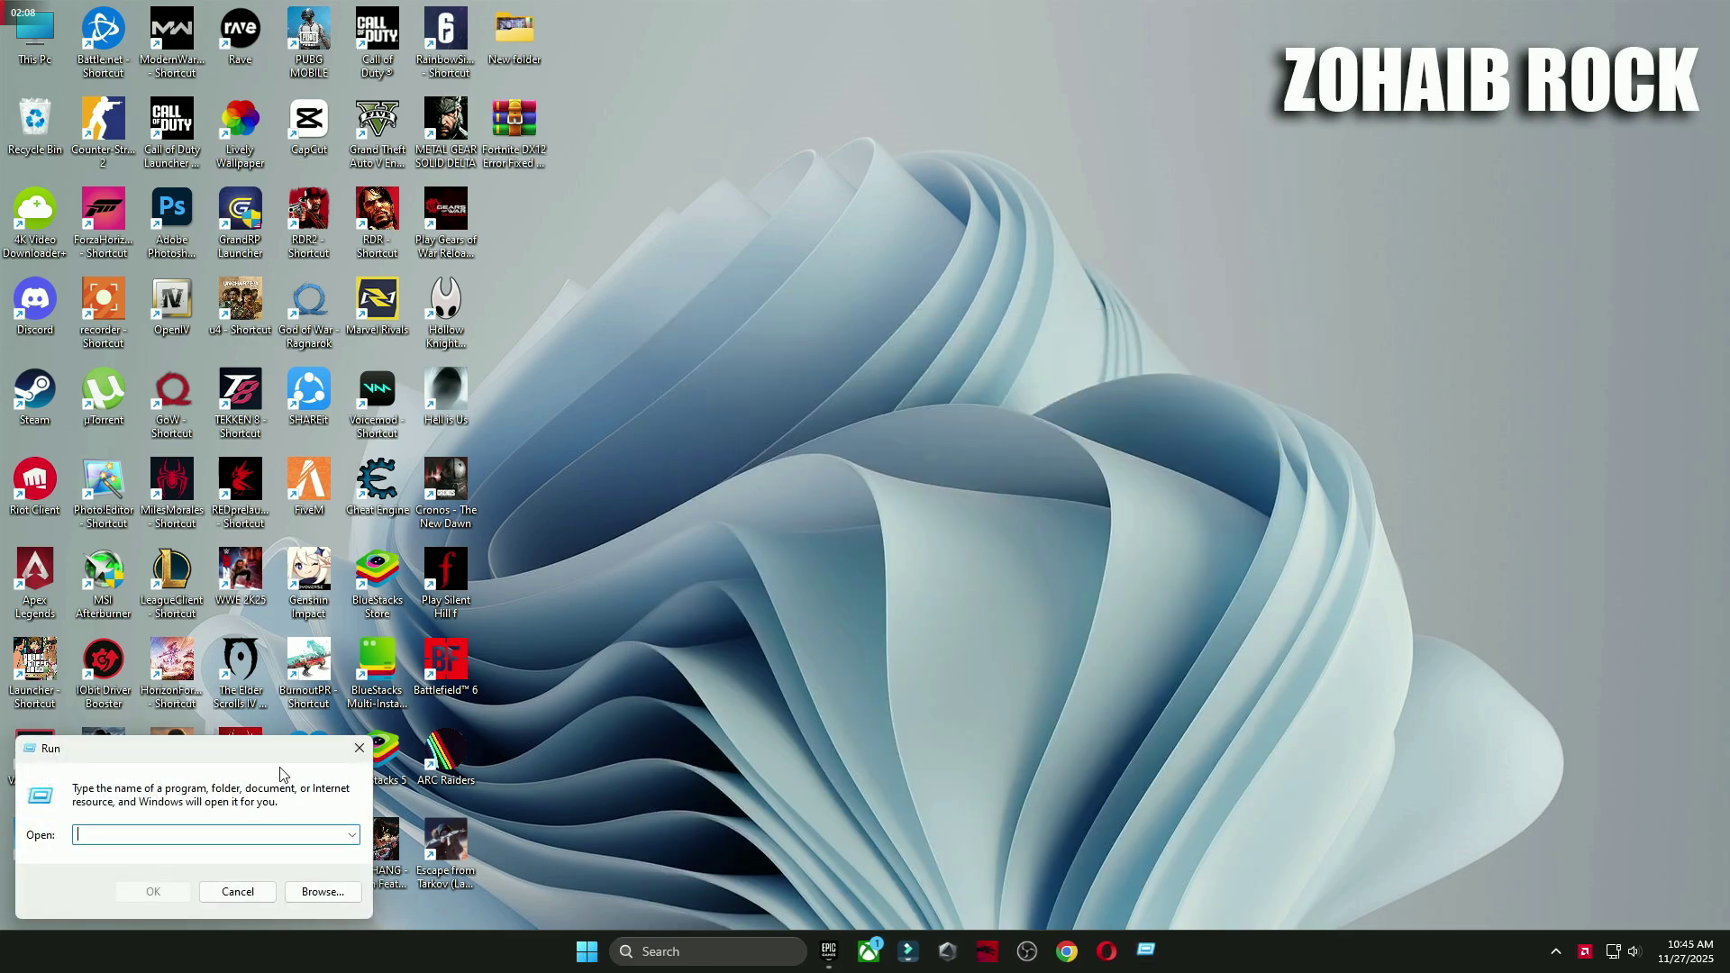
pyautogui.moveTo(294, 755); pyautogui.dragTo(1032, 275)
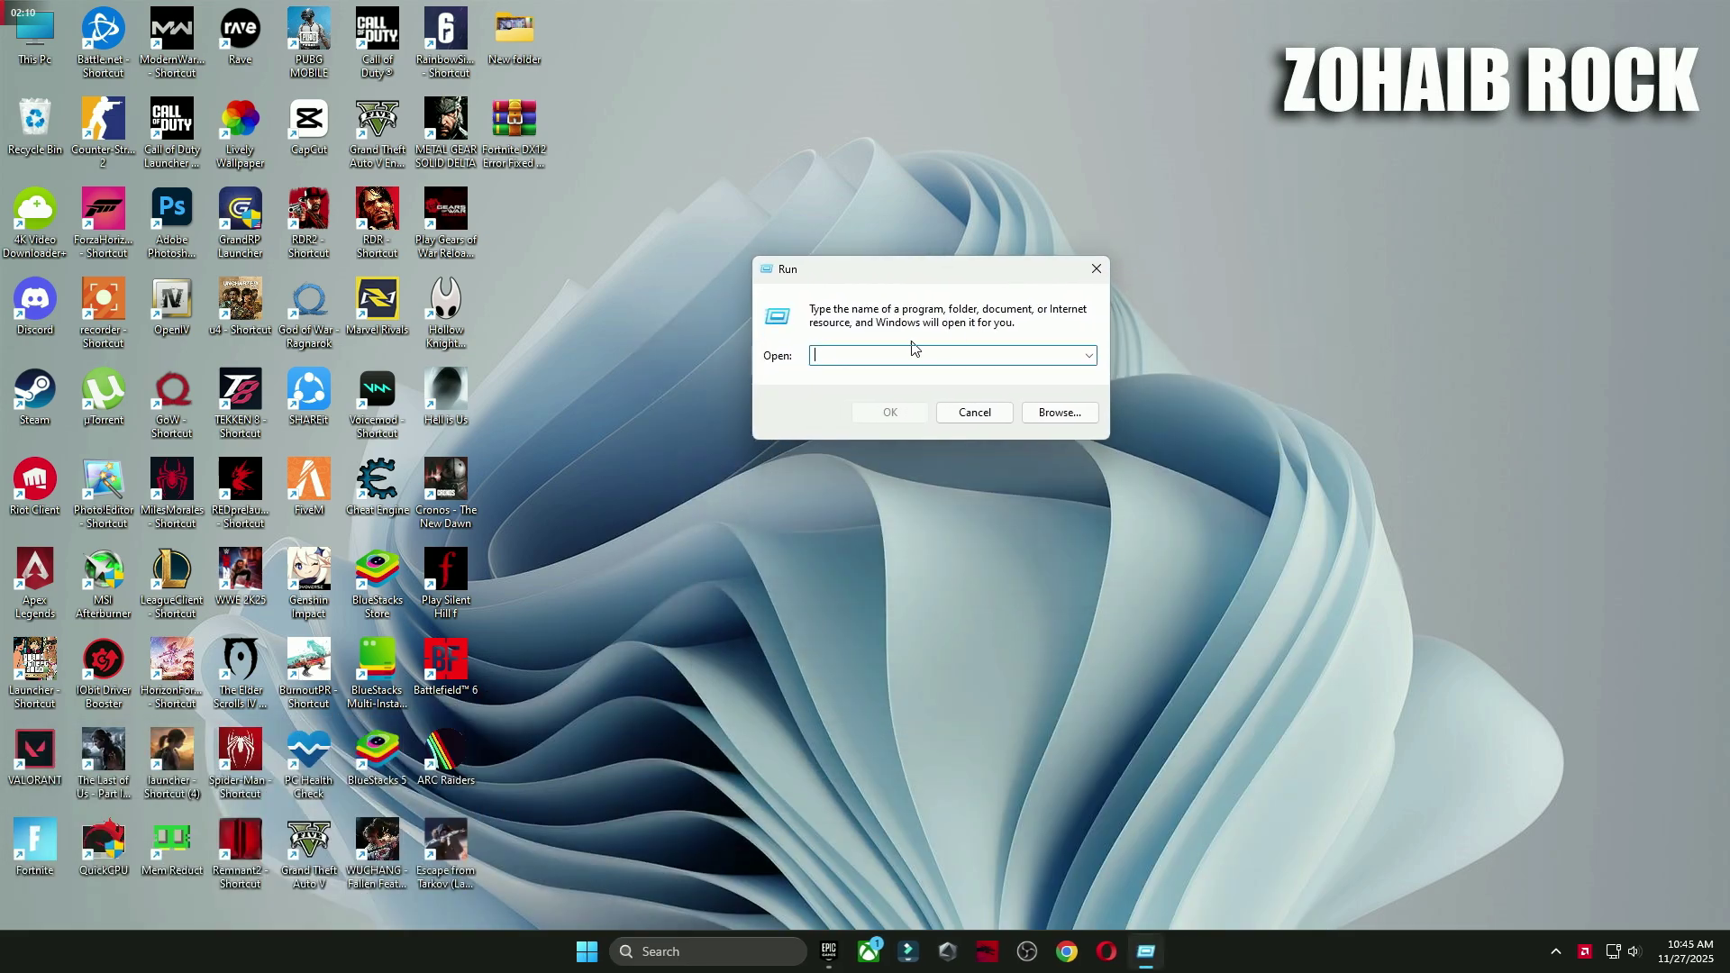
pyautogui.write('pre')
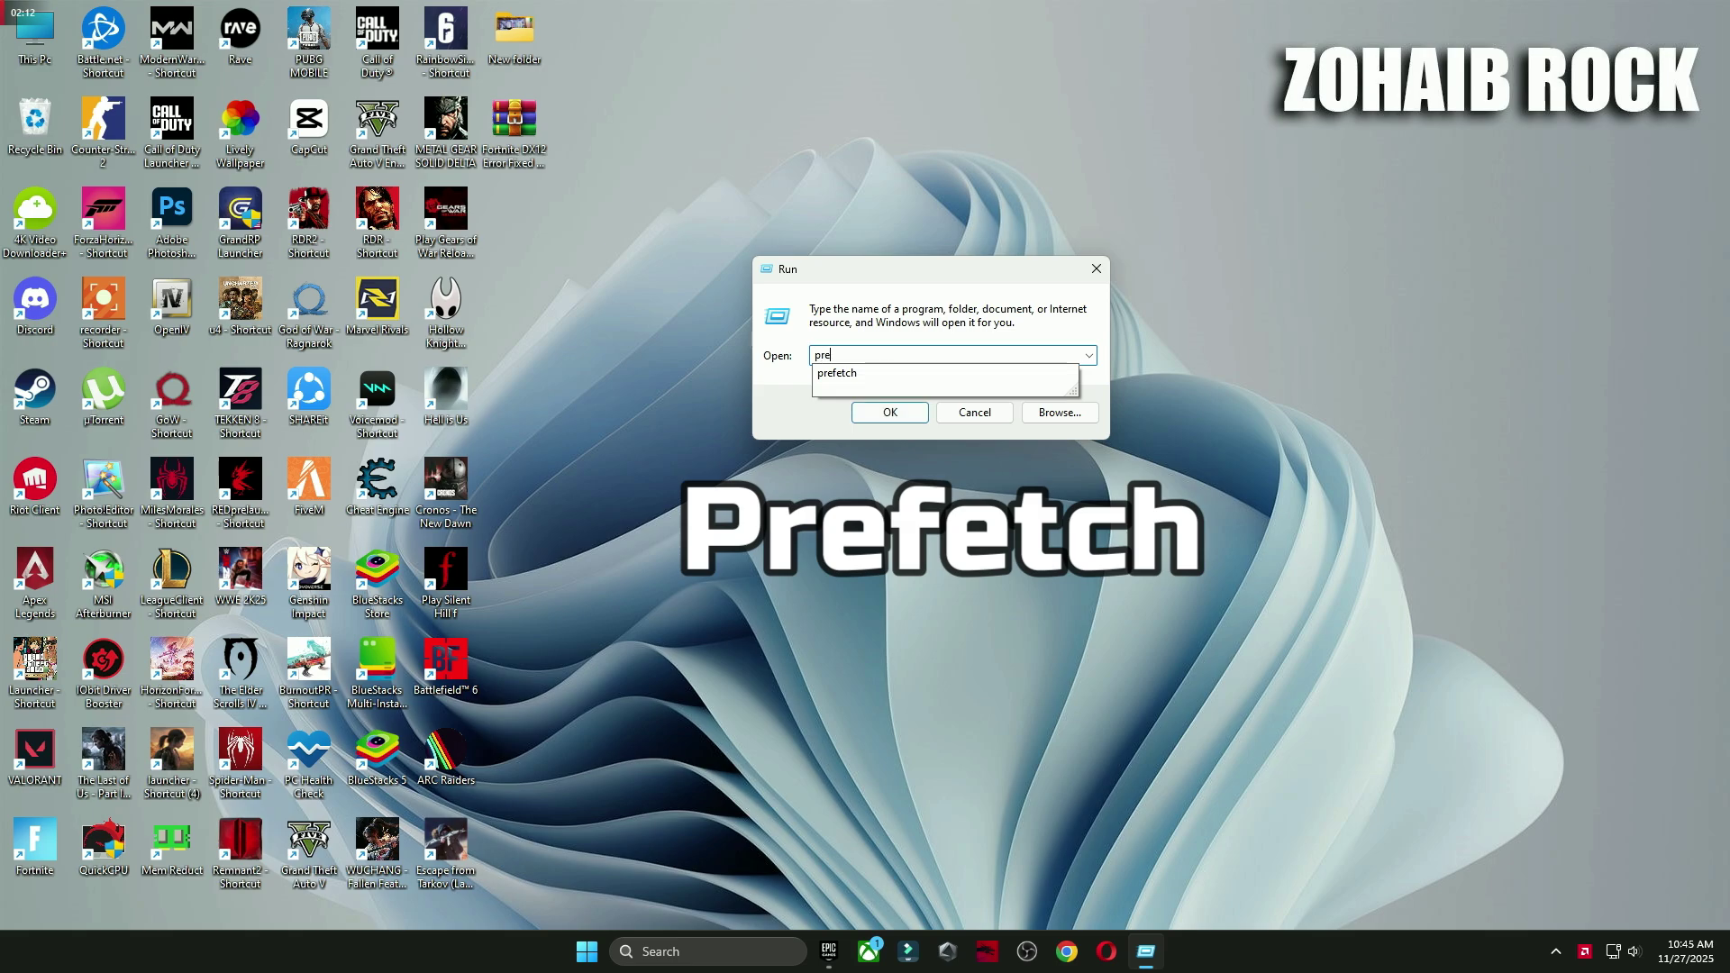
pyautogui.write('fetch')
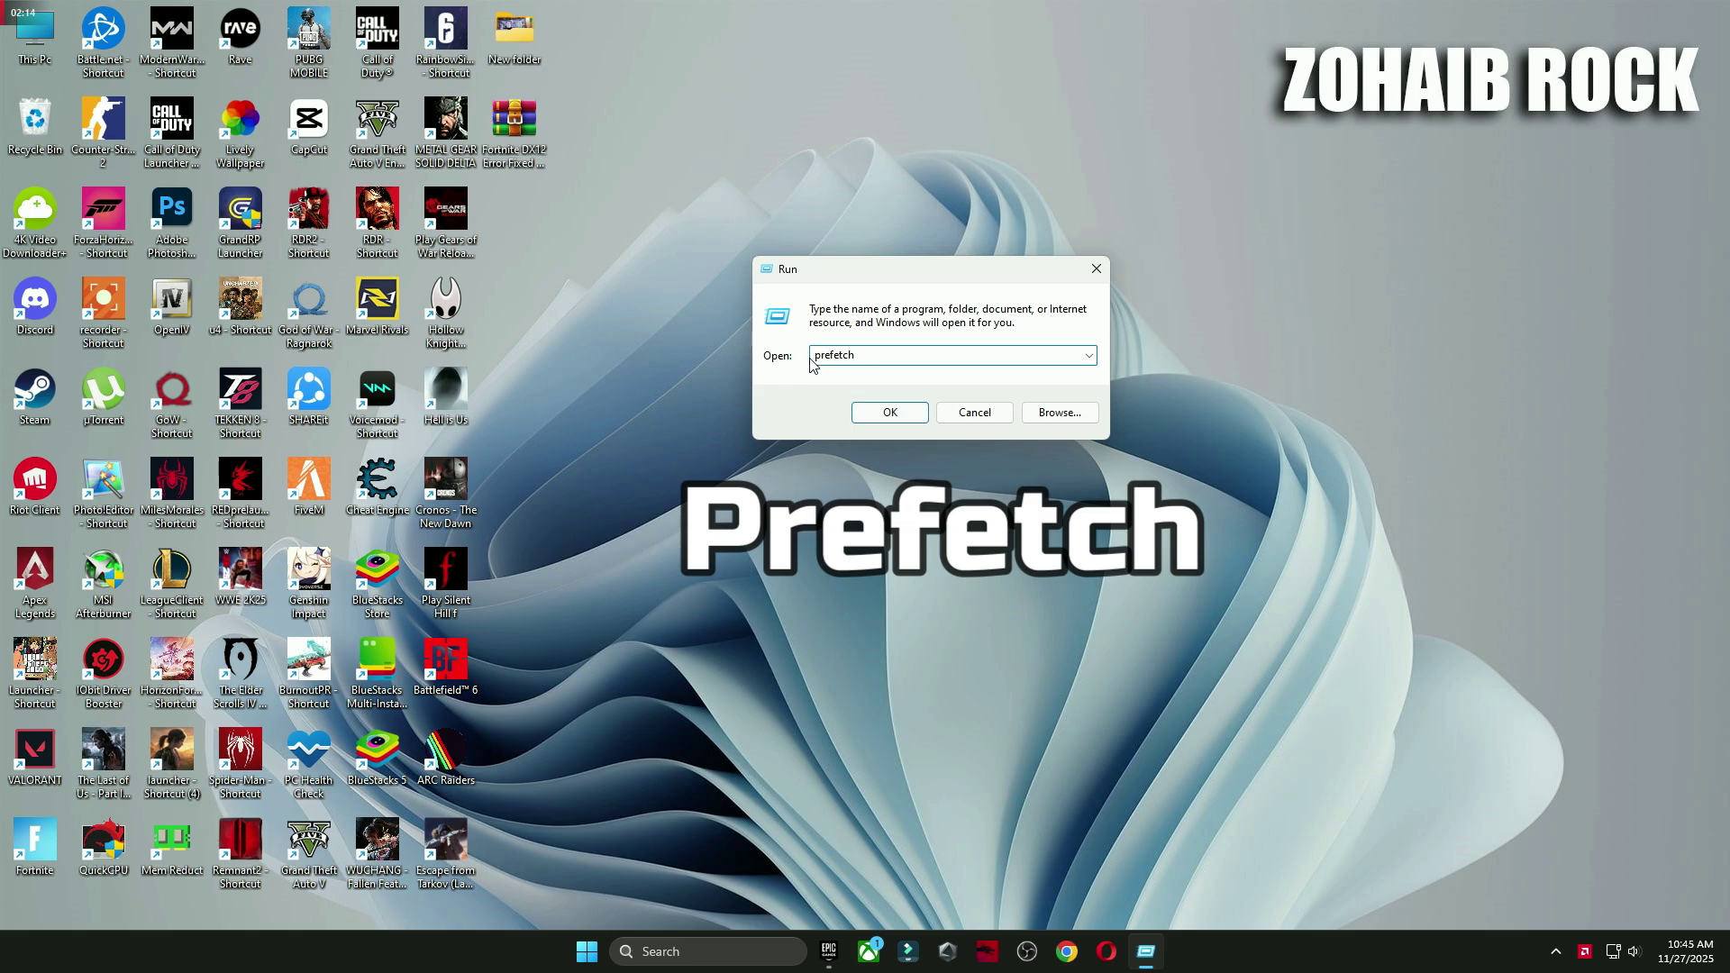
pyautogui.click(898, 420)
pyautogui.click(894, 496)
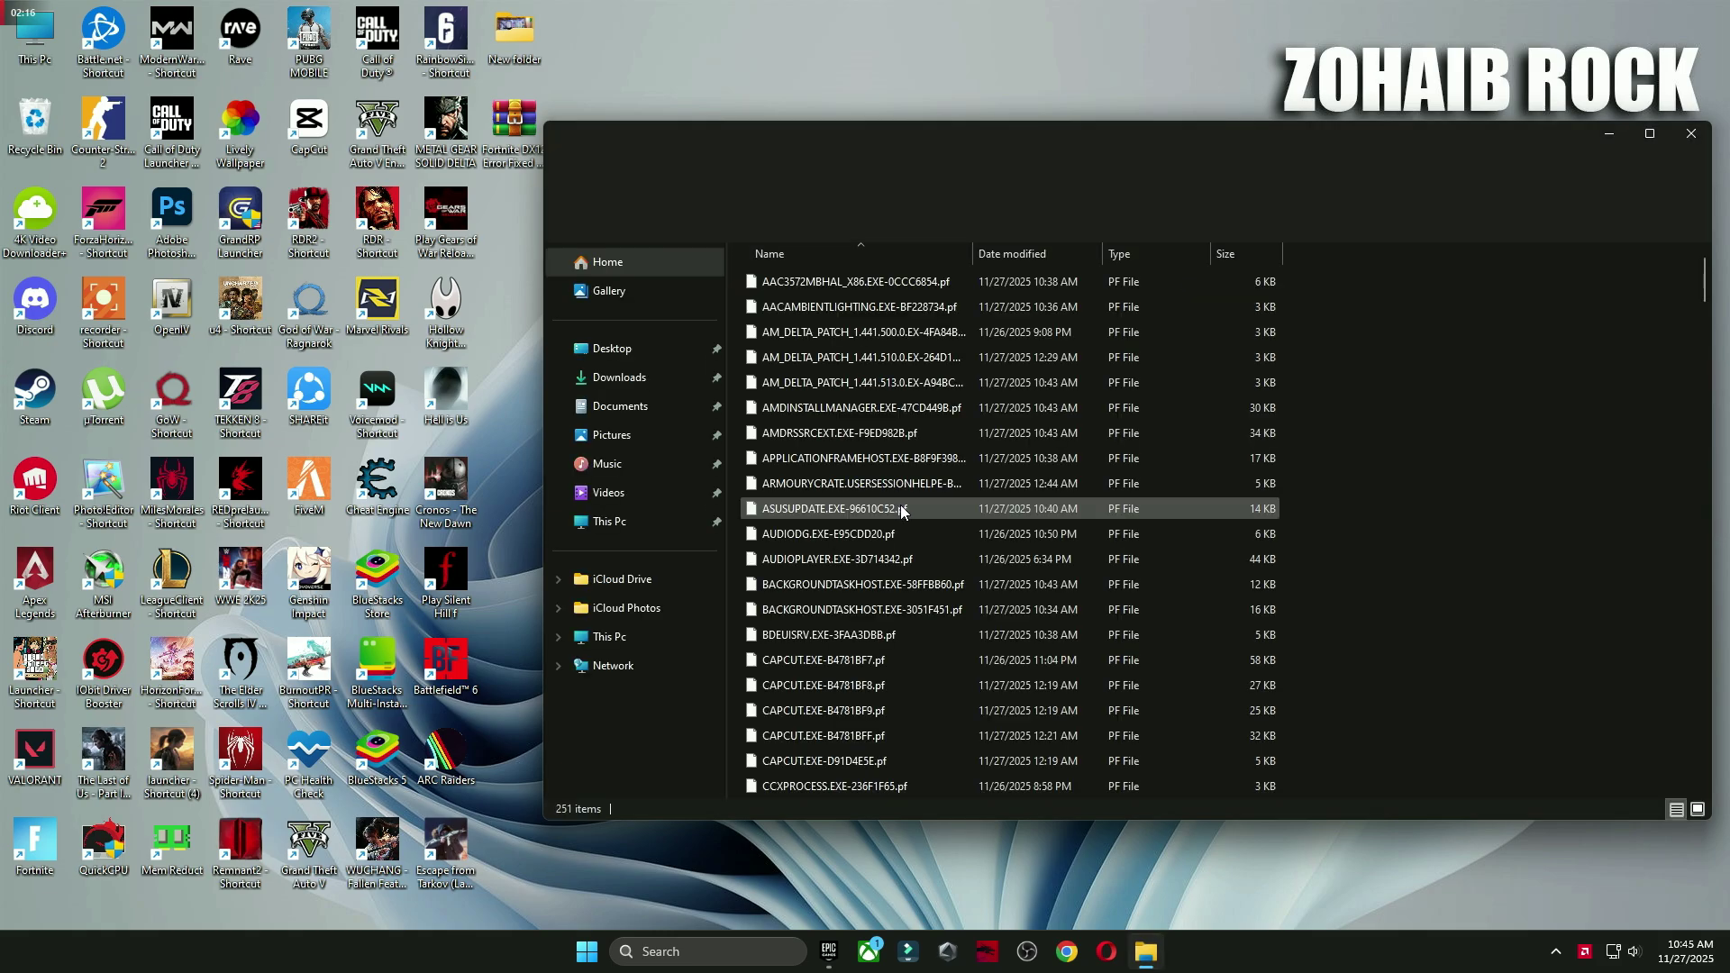
# Step: Delete all files in the Prefetch folder and close its window
pyautogui.hotkey('ctrl', 'a')
pyautogui.click(866, 222)
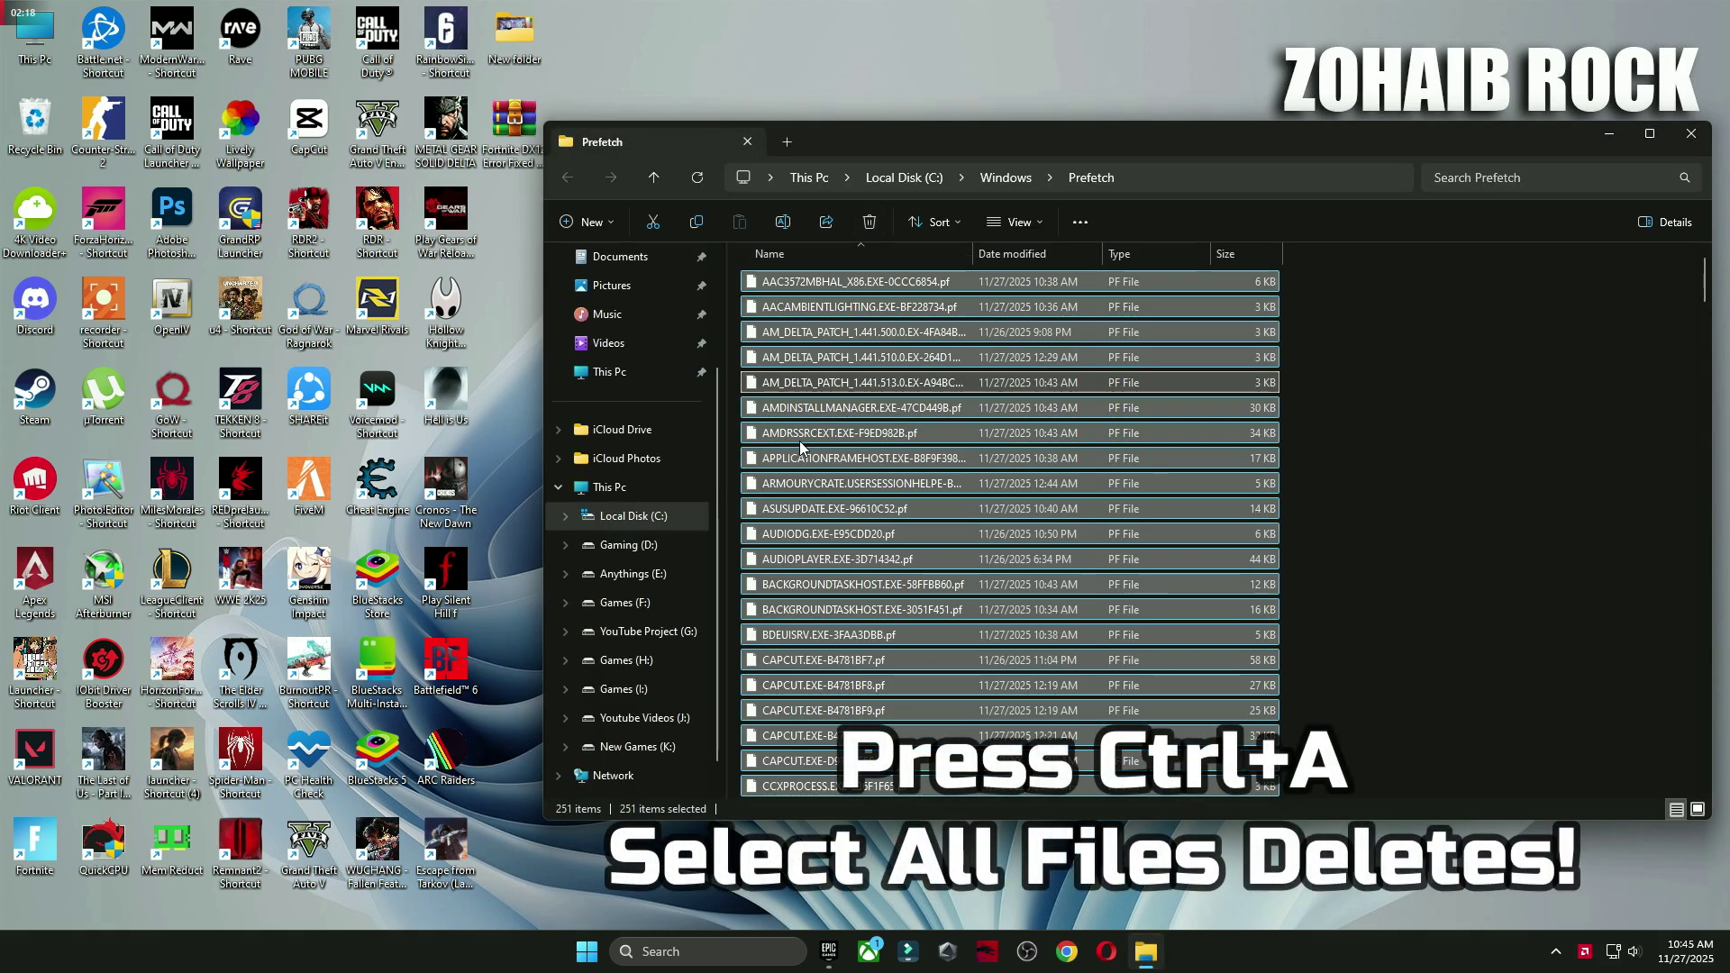
pyautogui.click(744, 387)
pyautogui.click(908, 412)
pyautogui.click(1691, 133)
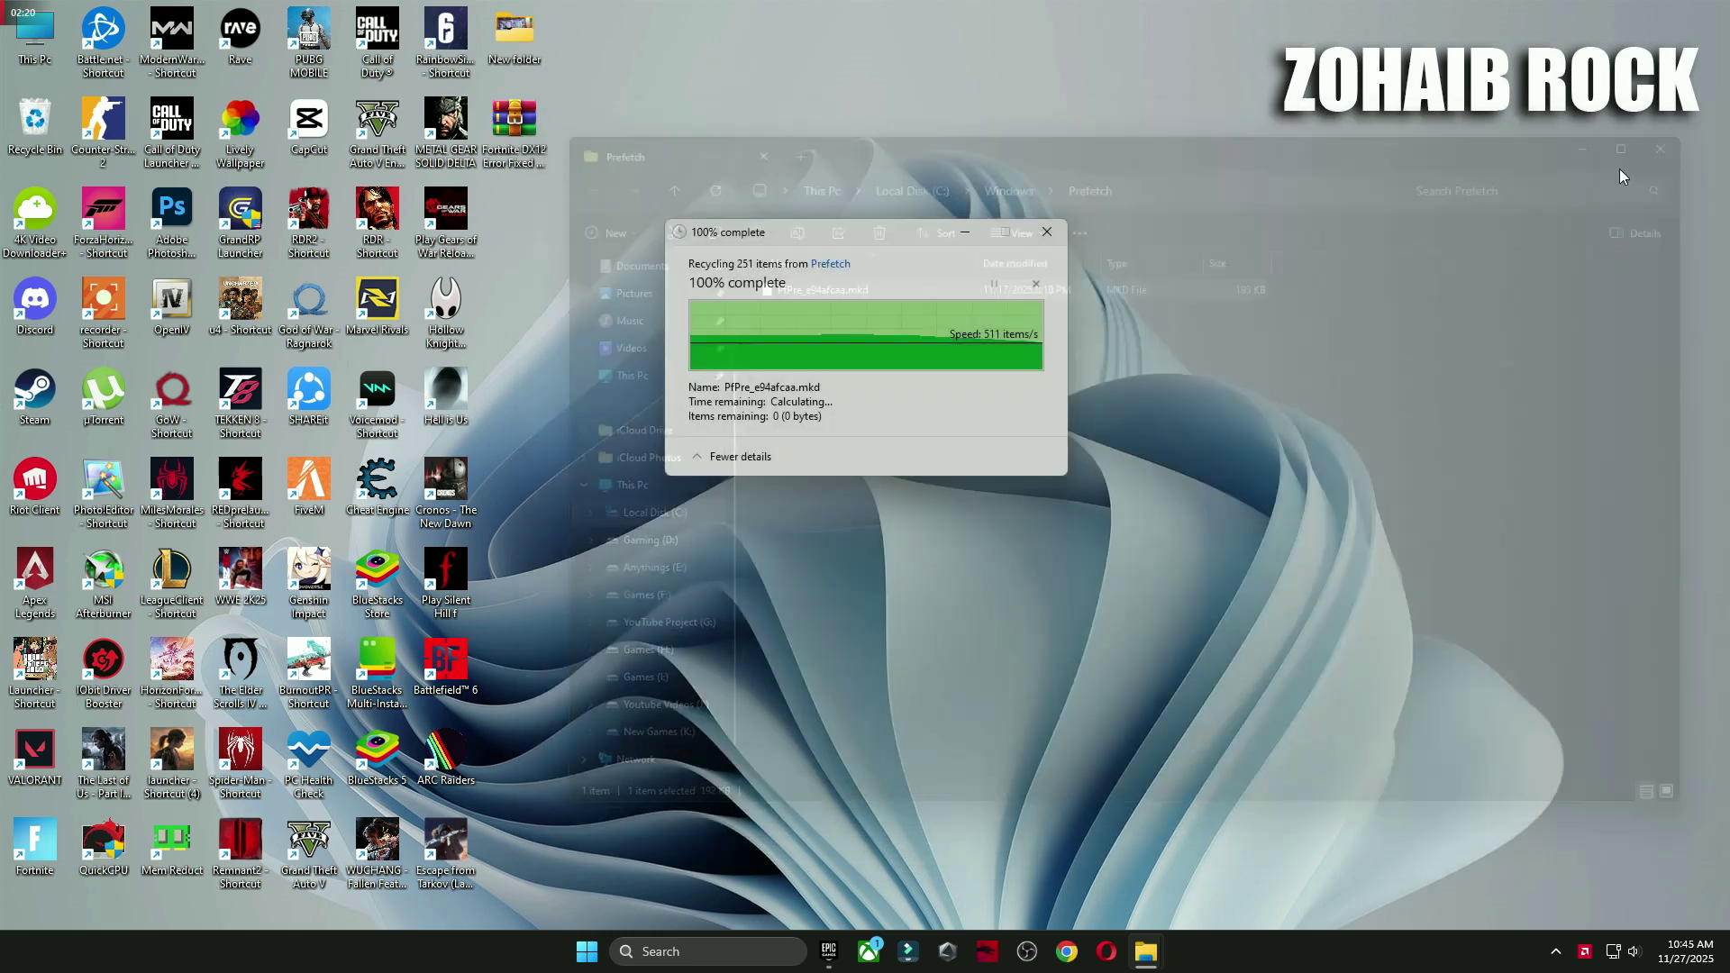
# Step: Empty the Recycle Bin and confirm the permanent deletion
pyautogui.rightClick(36, 122)
pyautogui.click(99, 200)
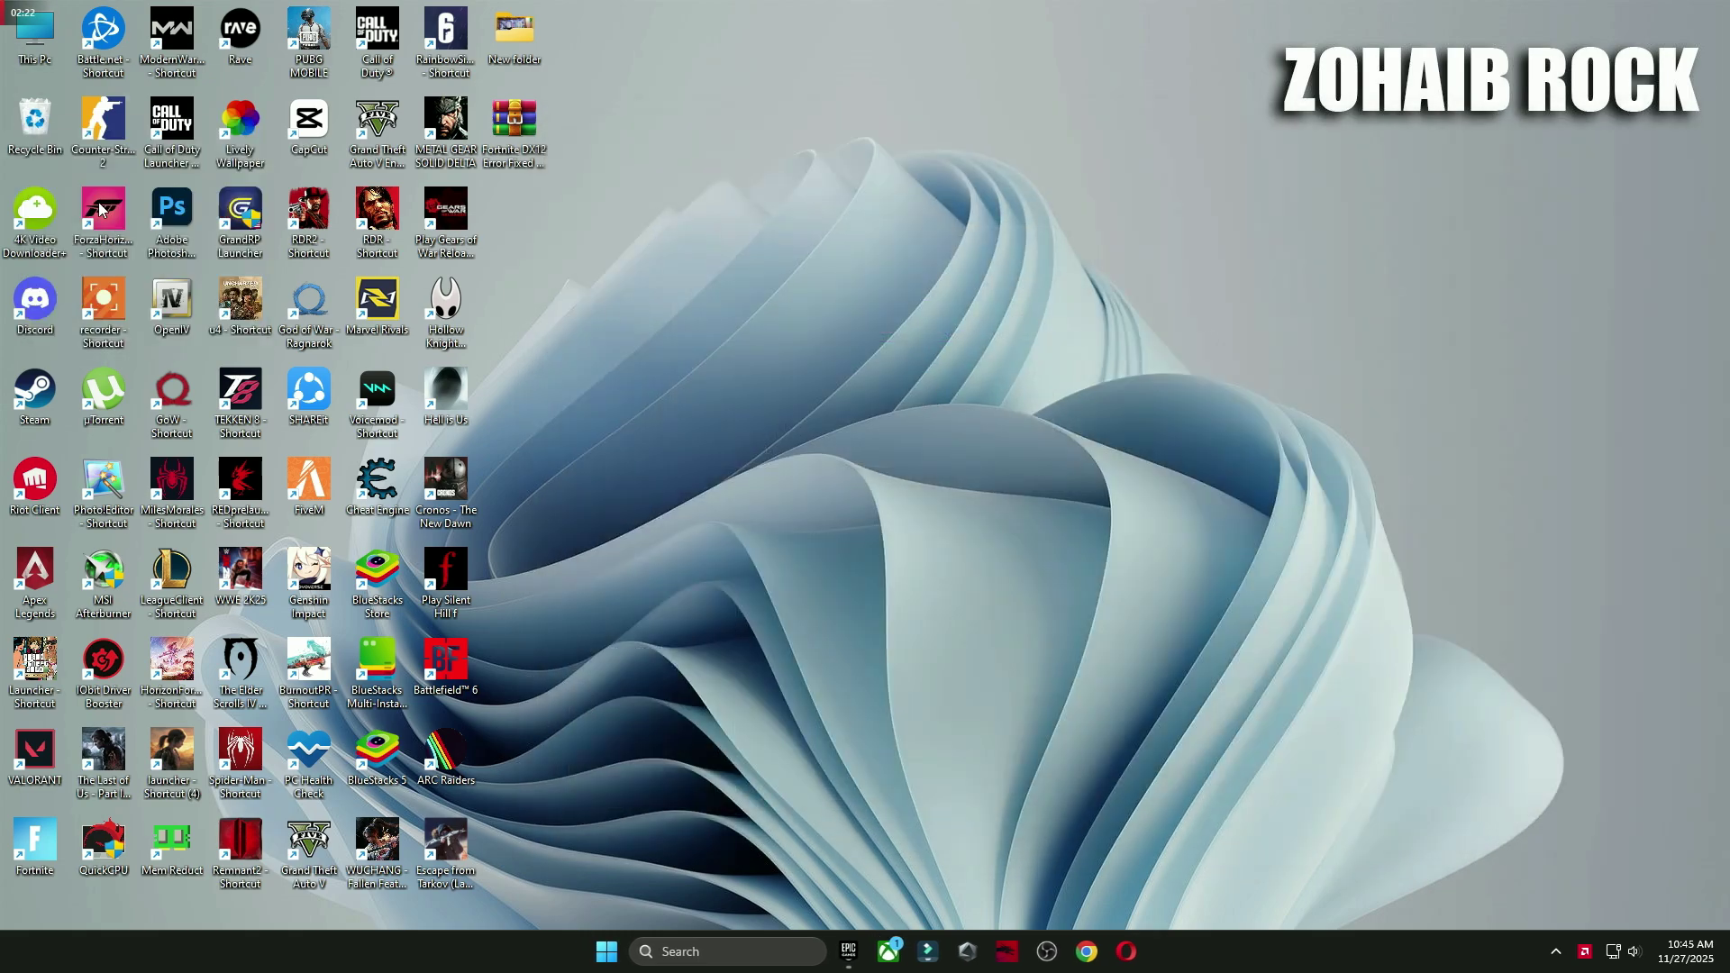
pyautogui.click(935, 485)
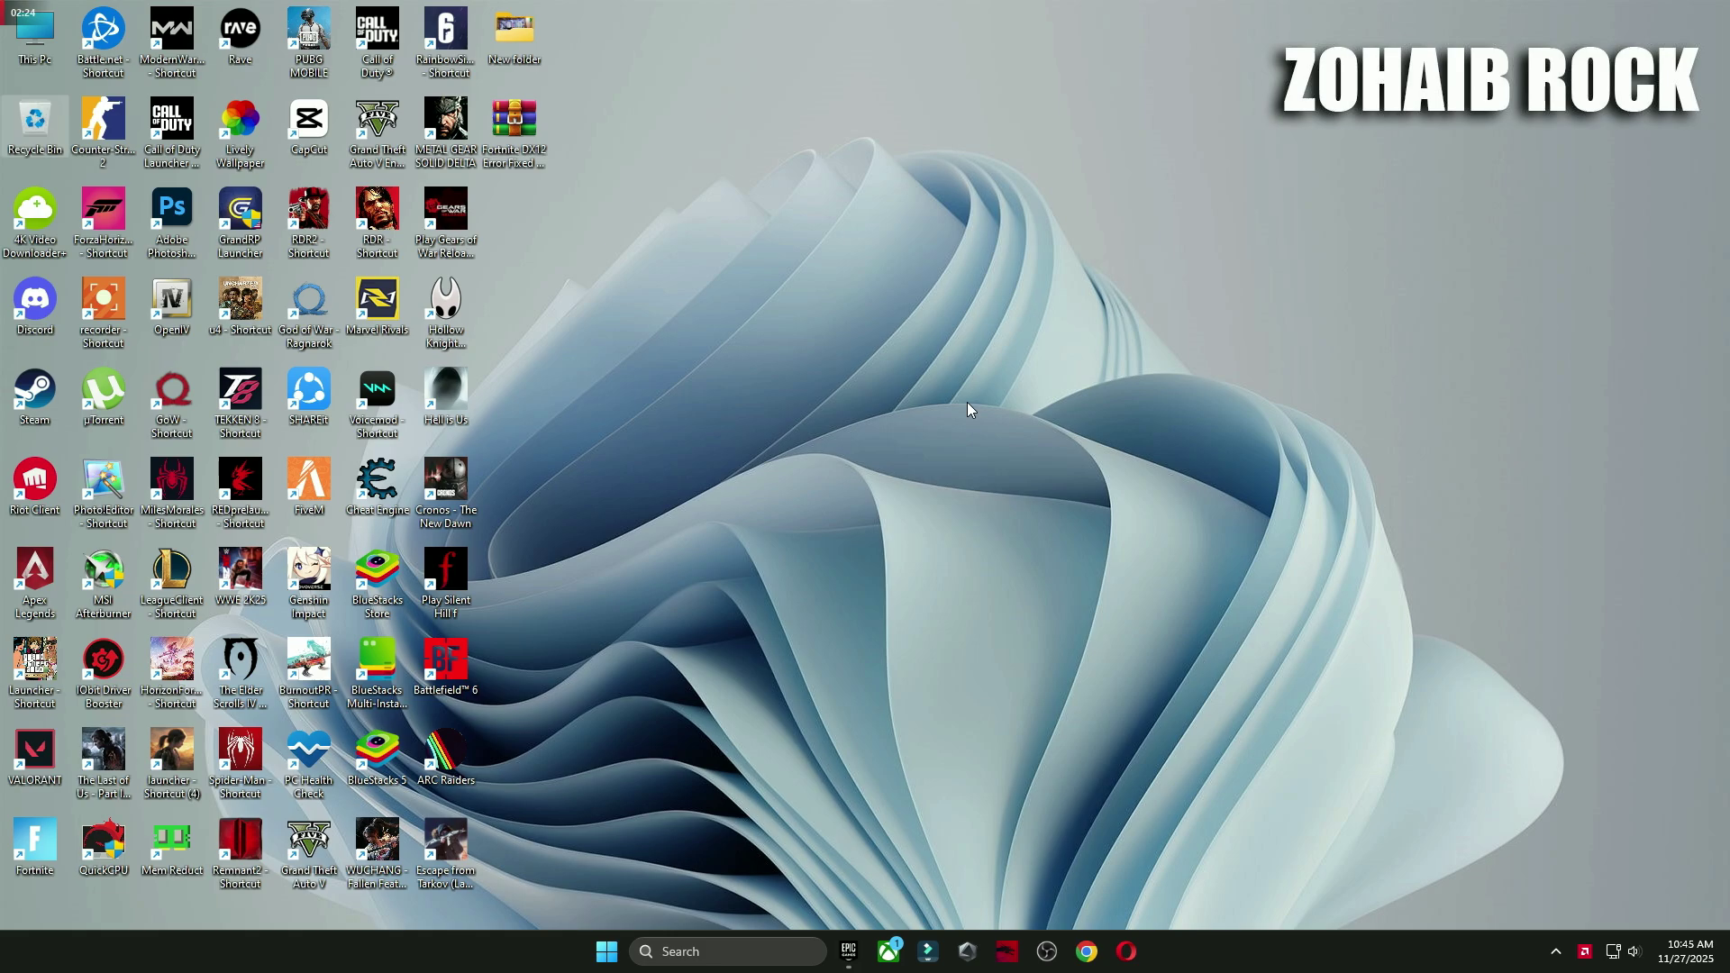
# Step: Extract the Fortnite DX12 Error Fixed Pack archive onto the desktop with WinRAR and open the extracted folder
pyautogui.moveTo(511, 135); pyautogui.dragTo(922, 315)
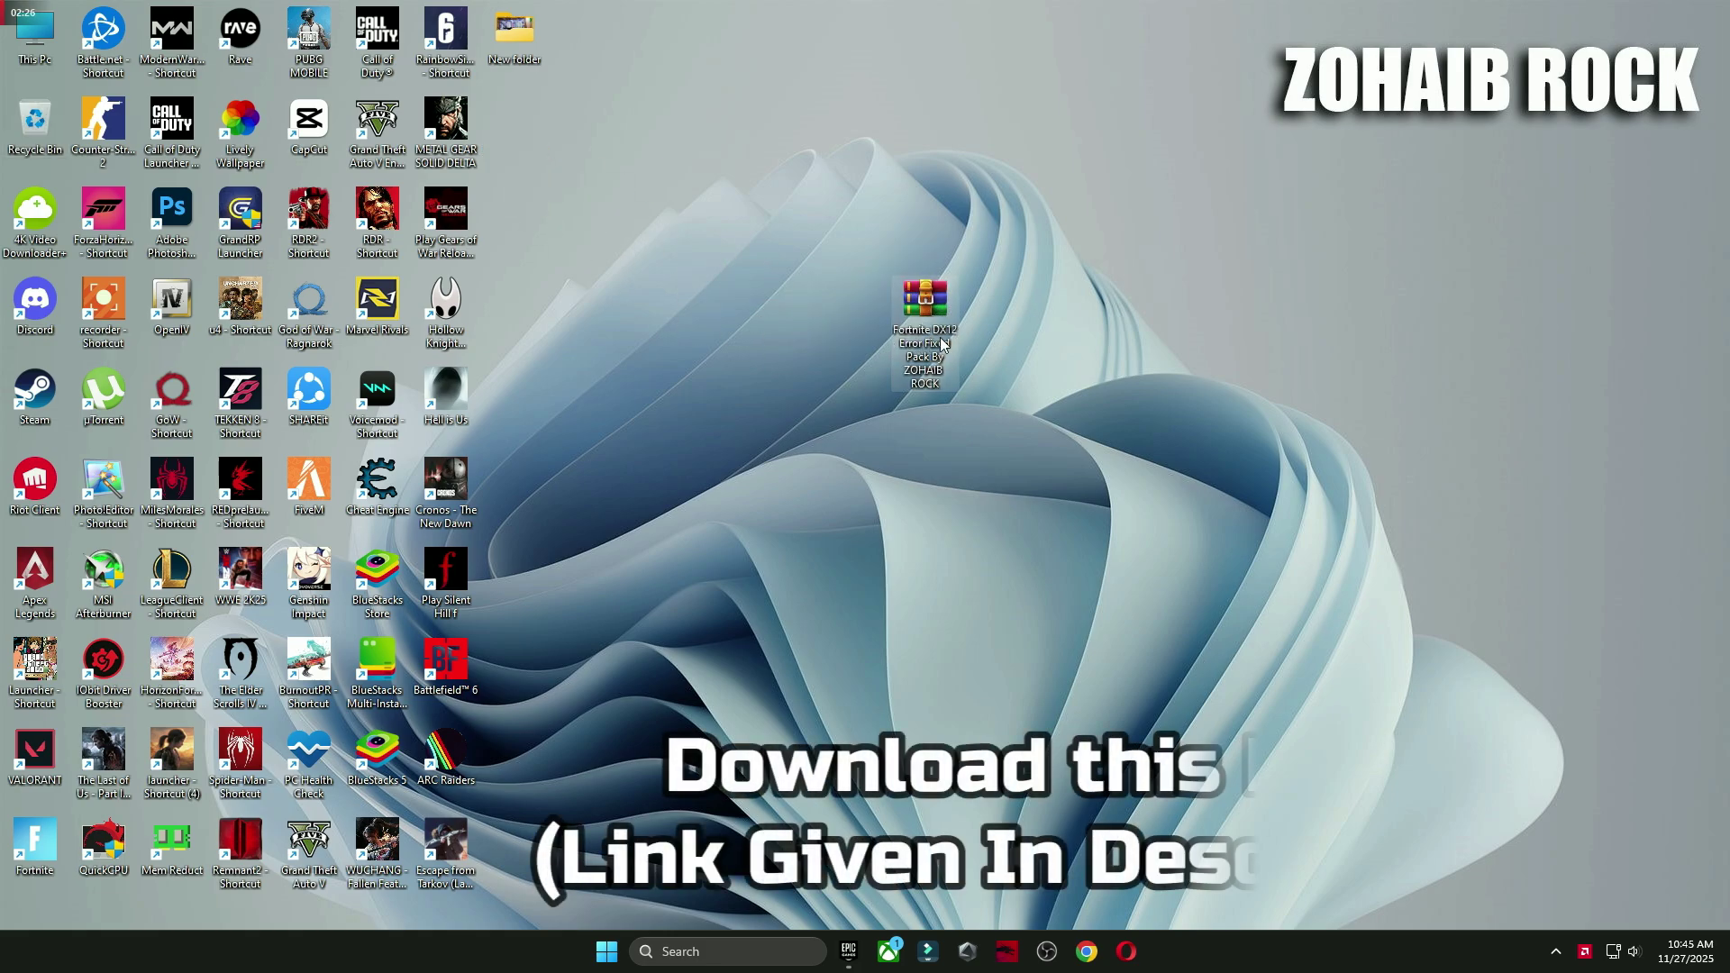
pyautogui.rightClick(926, 310)
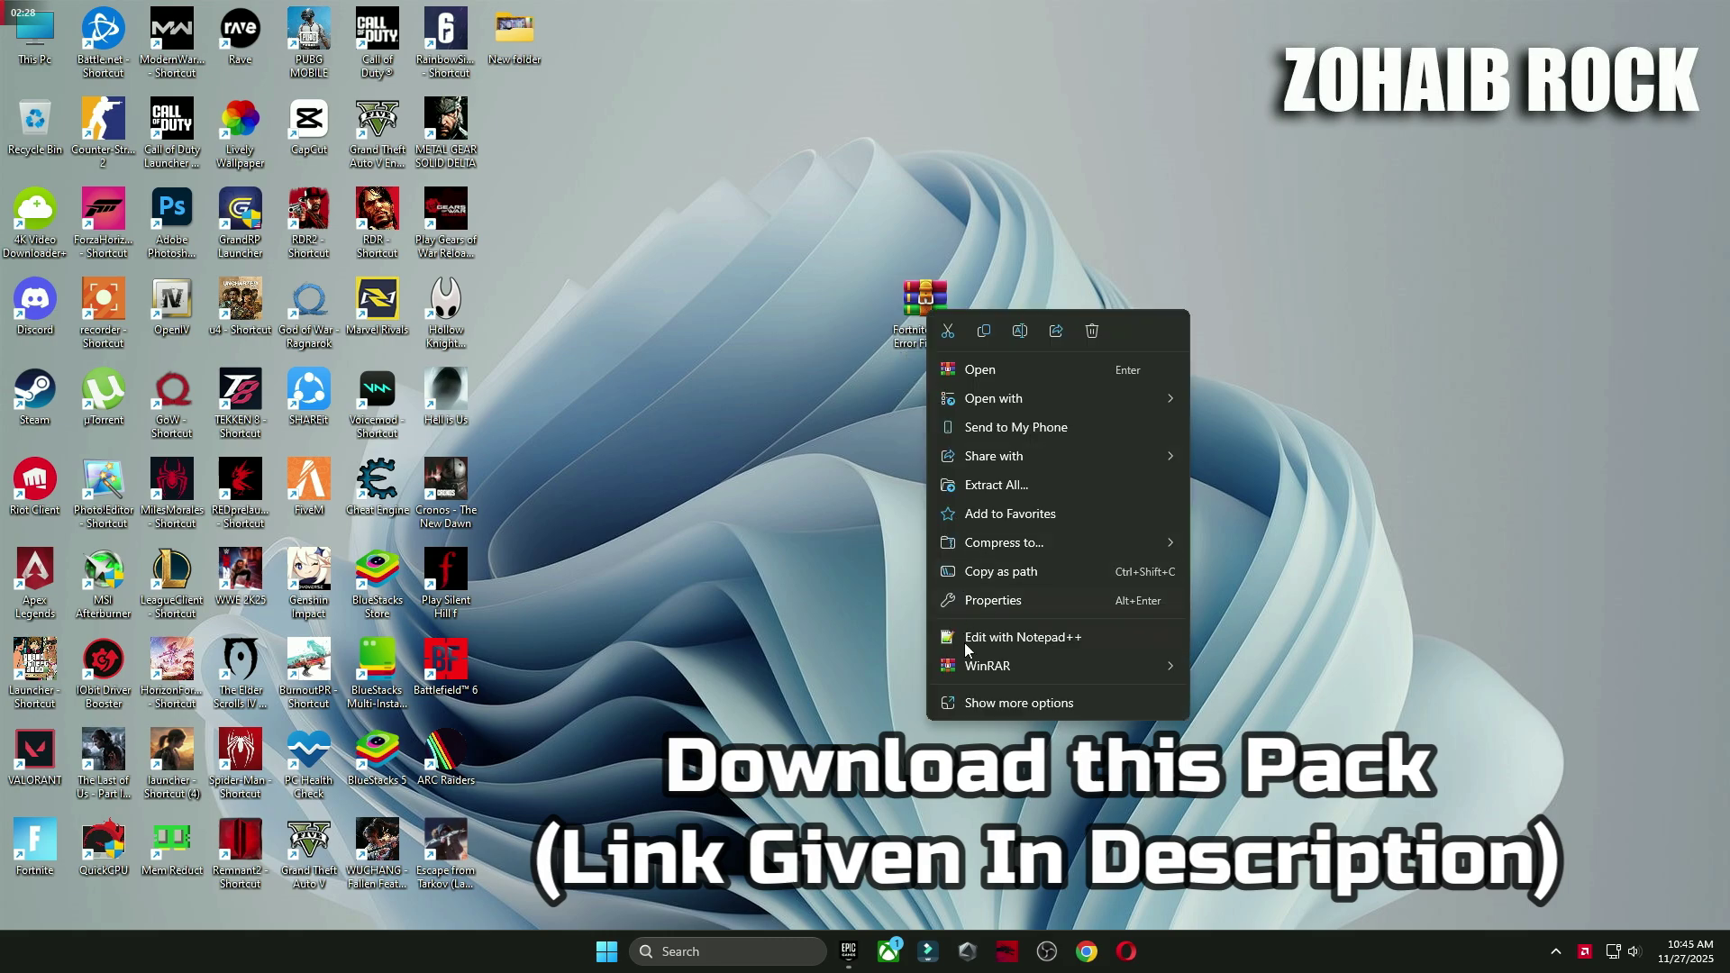
pyautogui.moveTo(1113, 671)
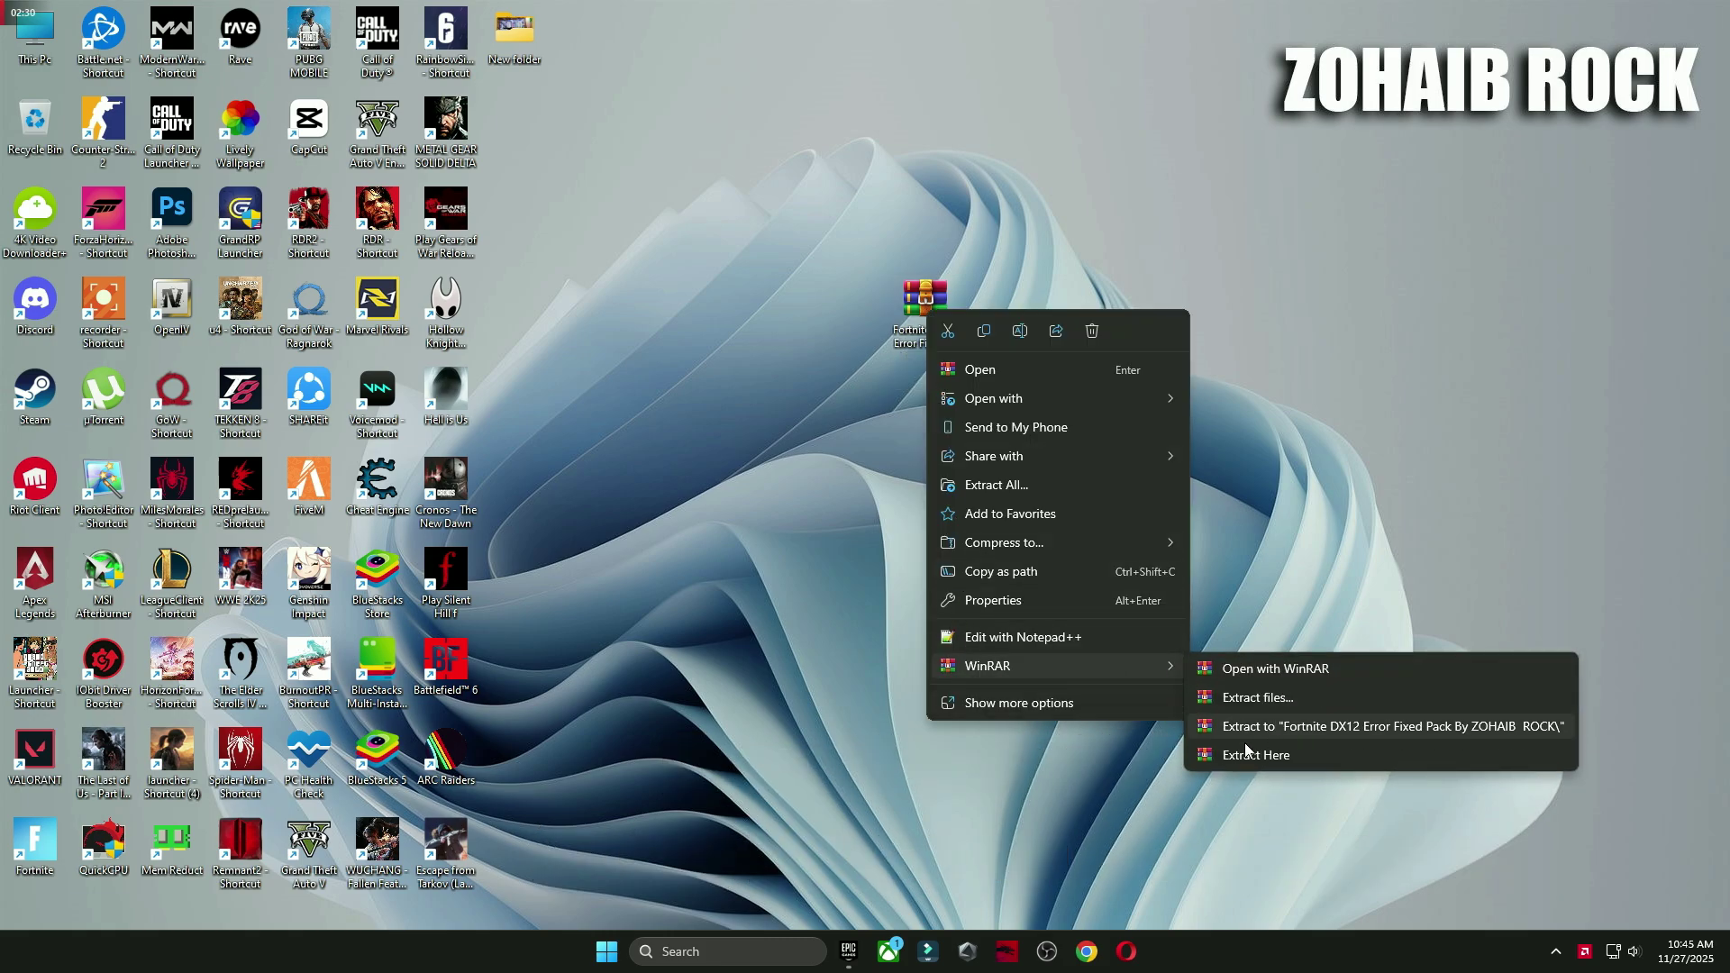
pyautogui.click(1256, 755)
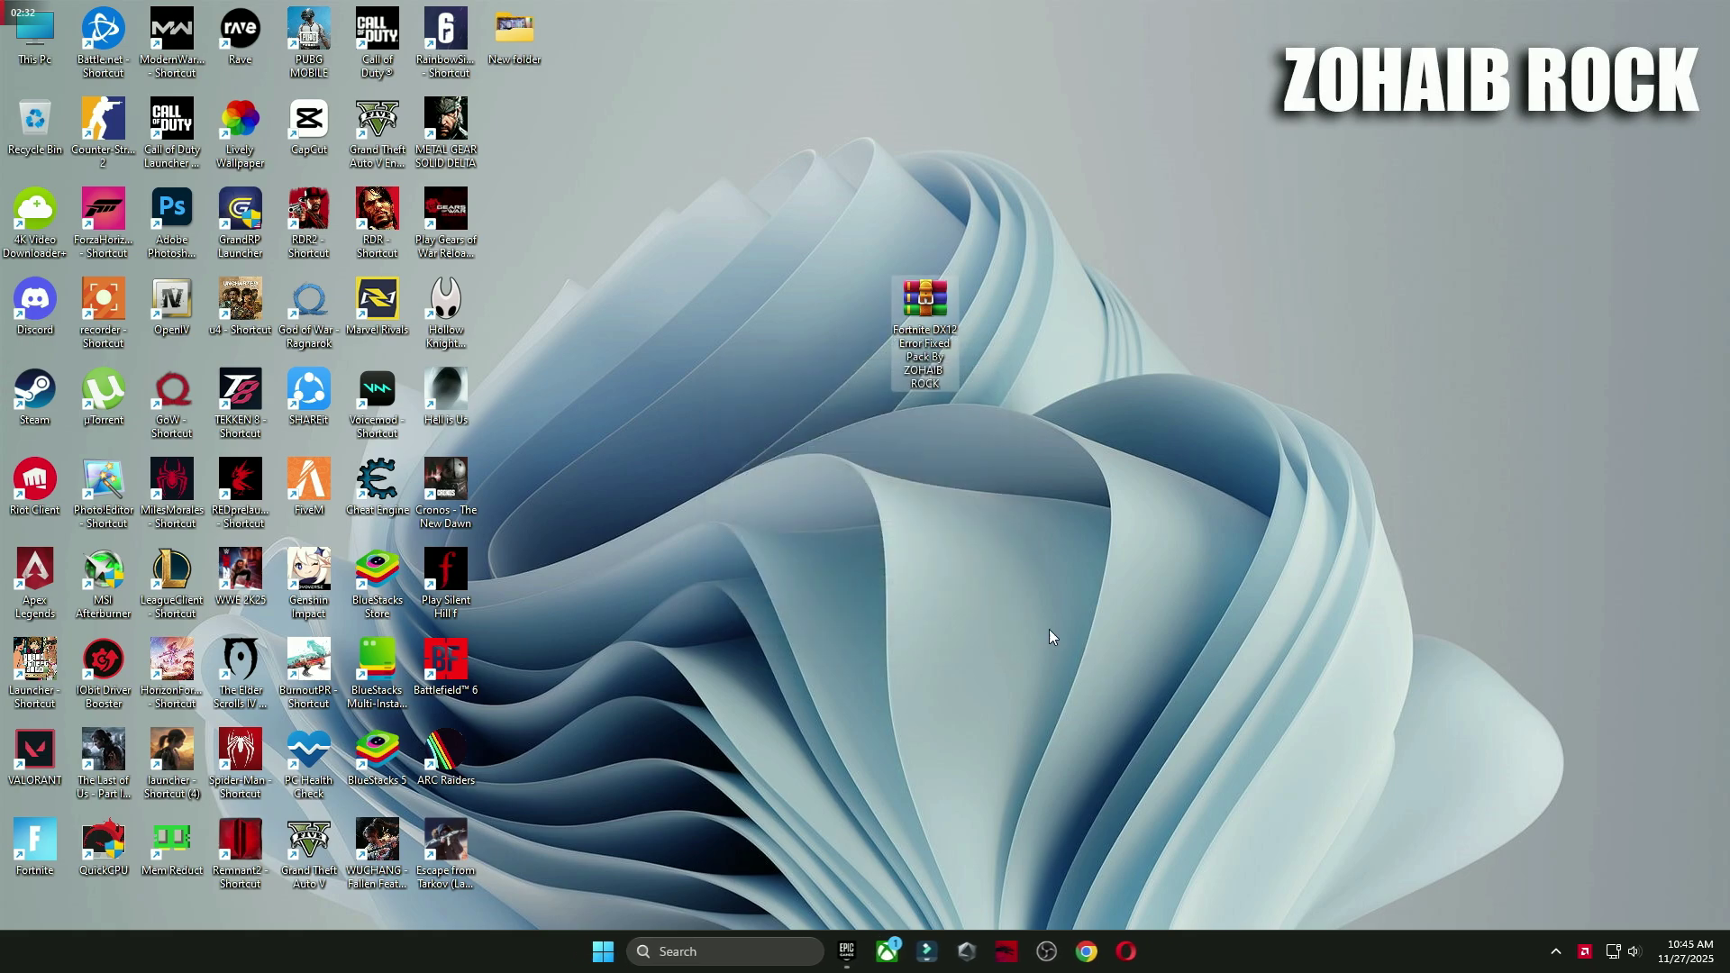
pyautogui.moveTo(515, 128); pyautogui.dragTo(995, 341)
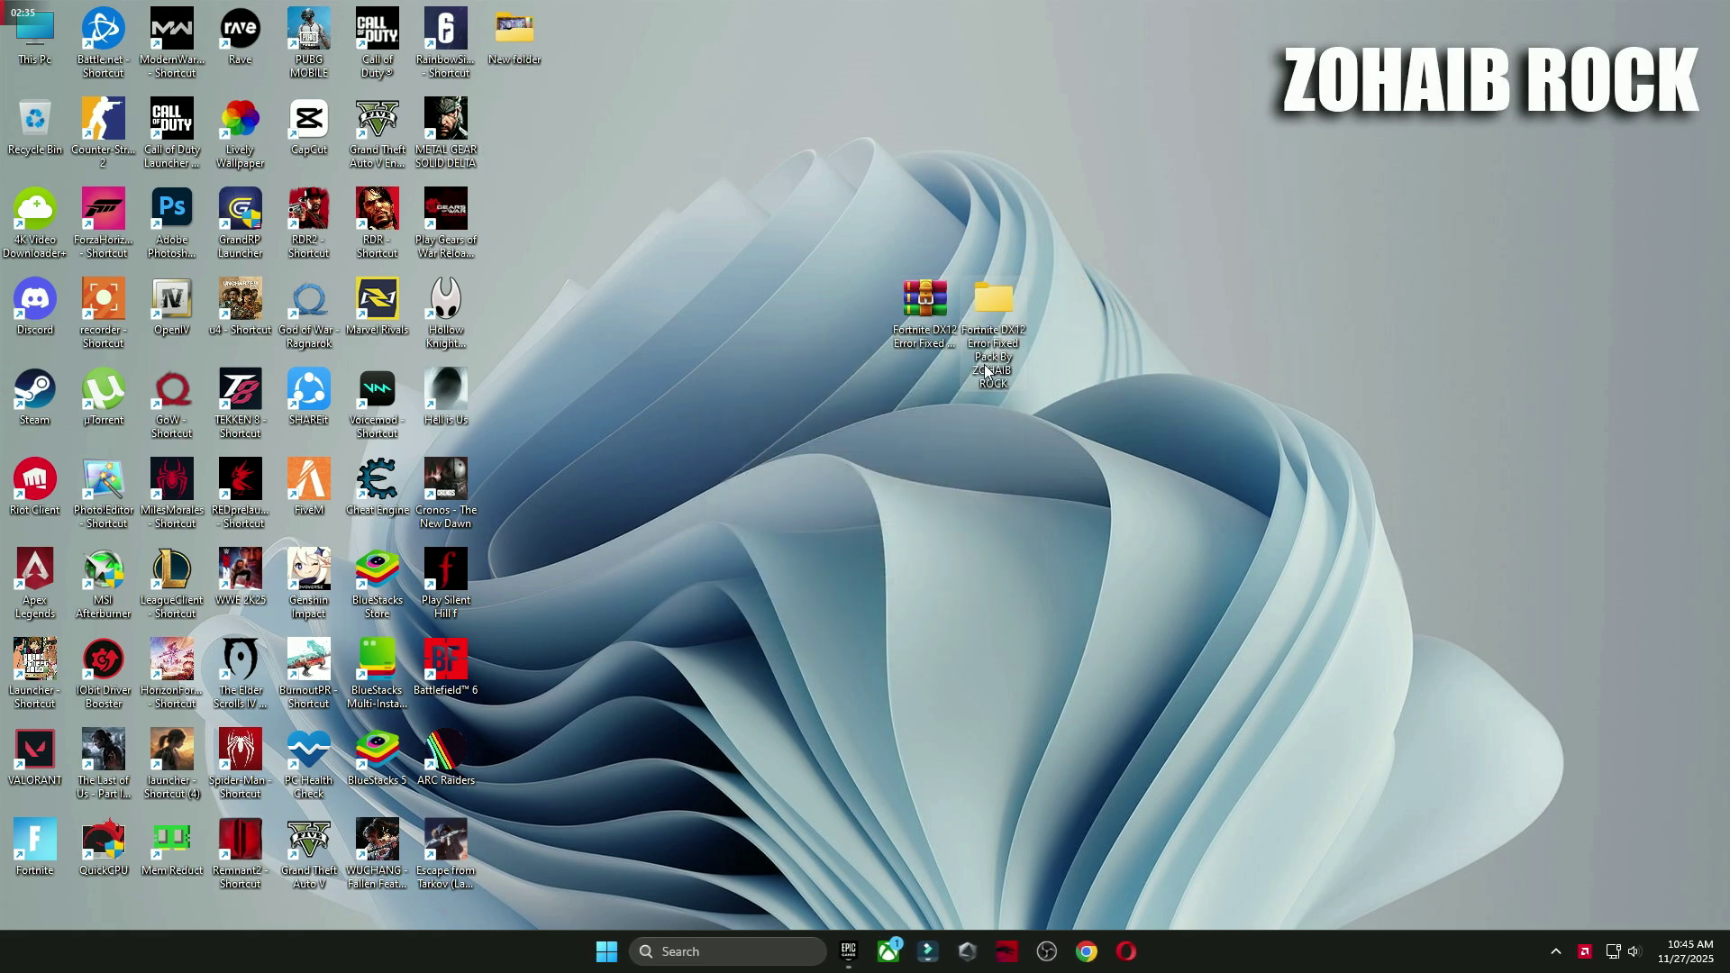
pyautogui.doubleClick(989, 299)
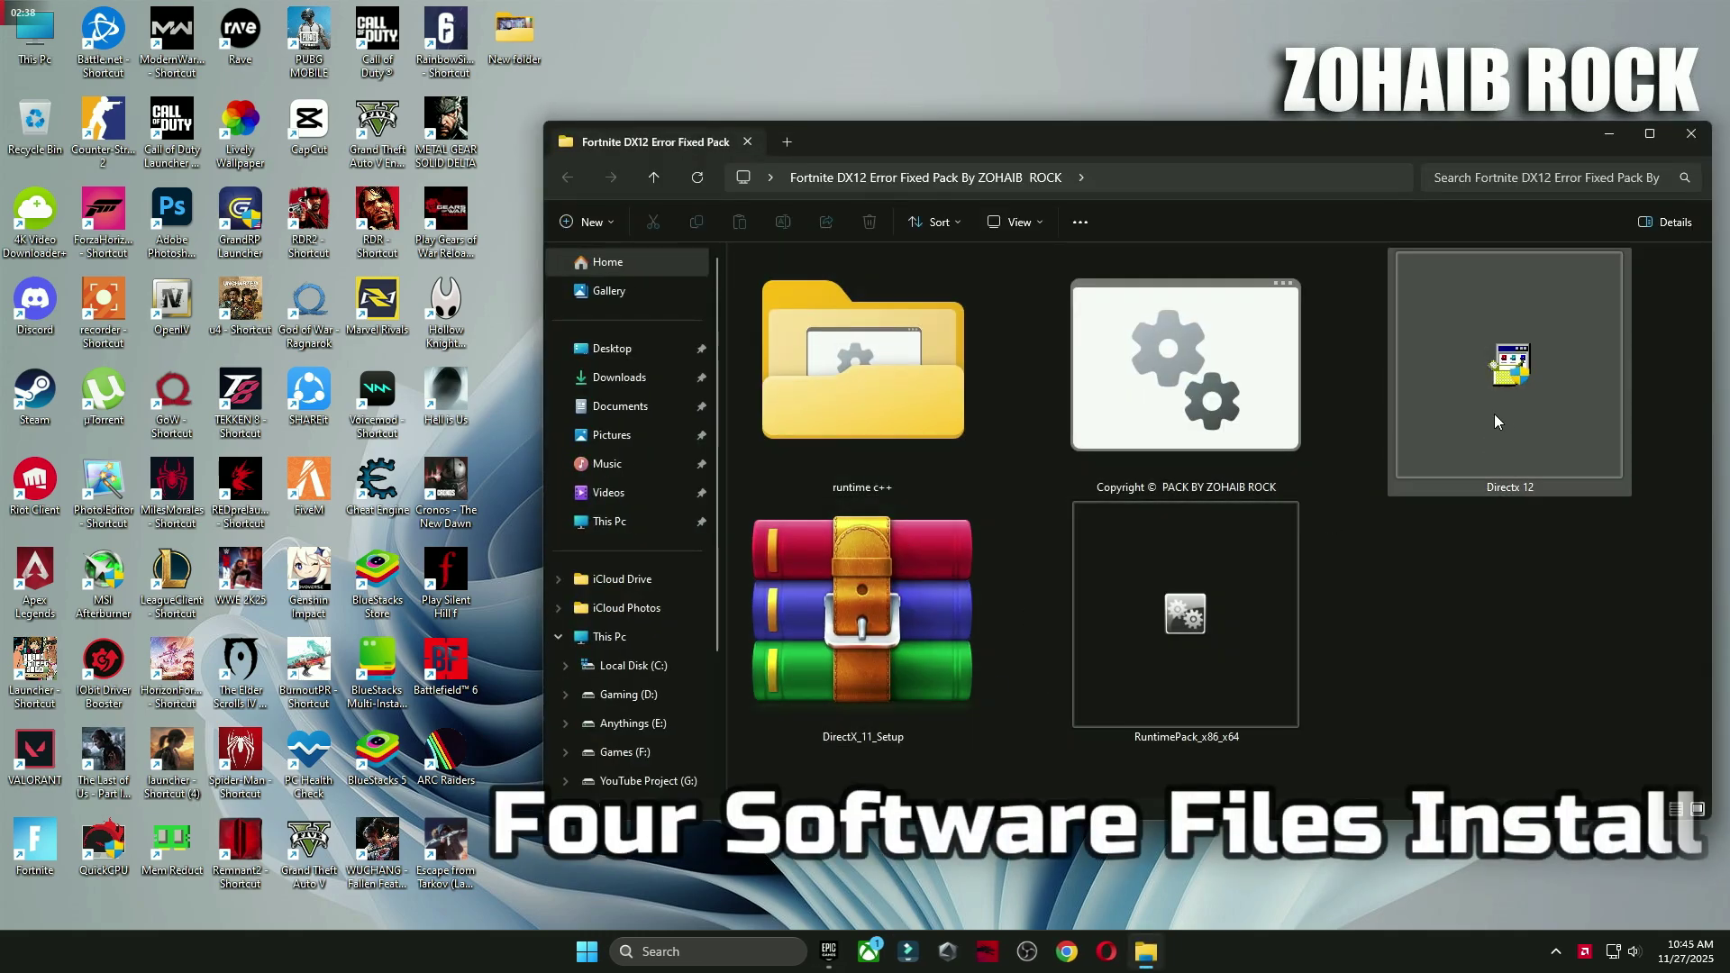
# Step: Open the DirectX_11_Setup archive and launch DXSETUP.exe from the end of its file list
pyautogui.click(861, 667)
pyautogui.doubleClick(861, 667)
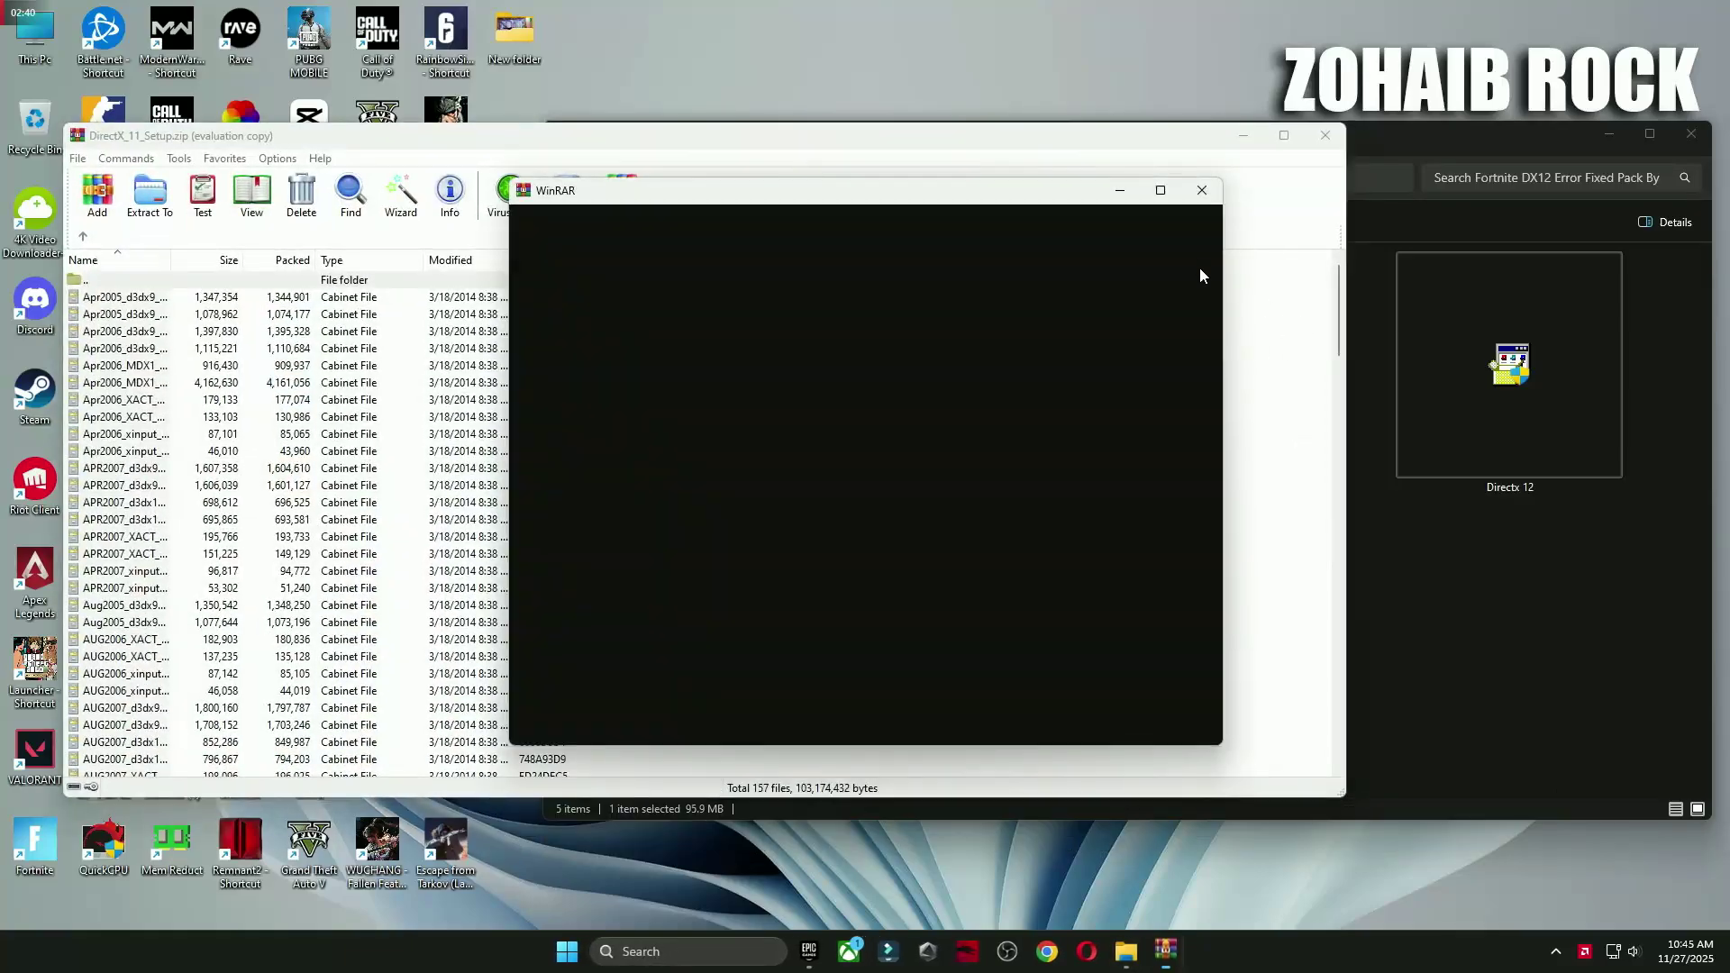
pyautogui.moveTo(1341, 341); pyautogui.dragTo(1338, 780)
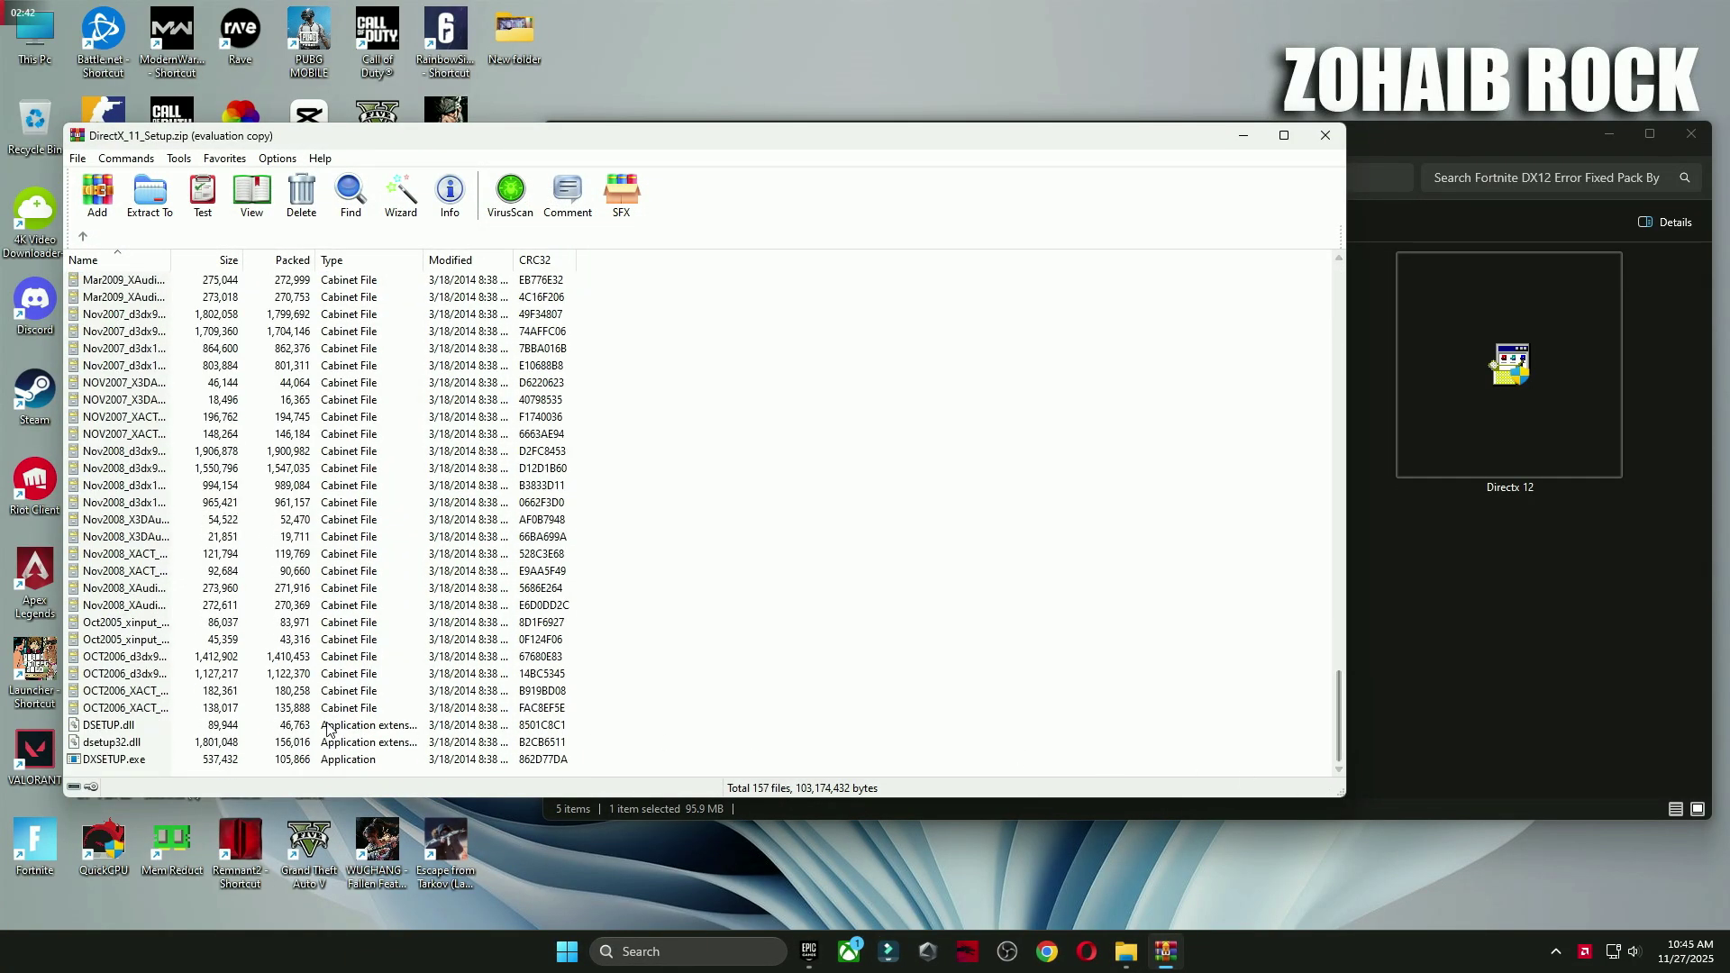
pyautogui.doubleClick(114, 759)
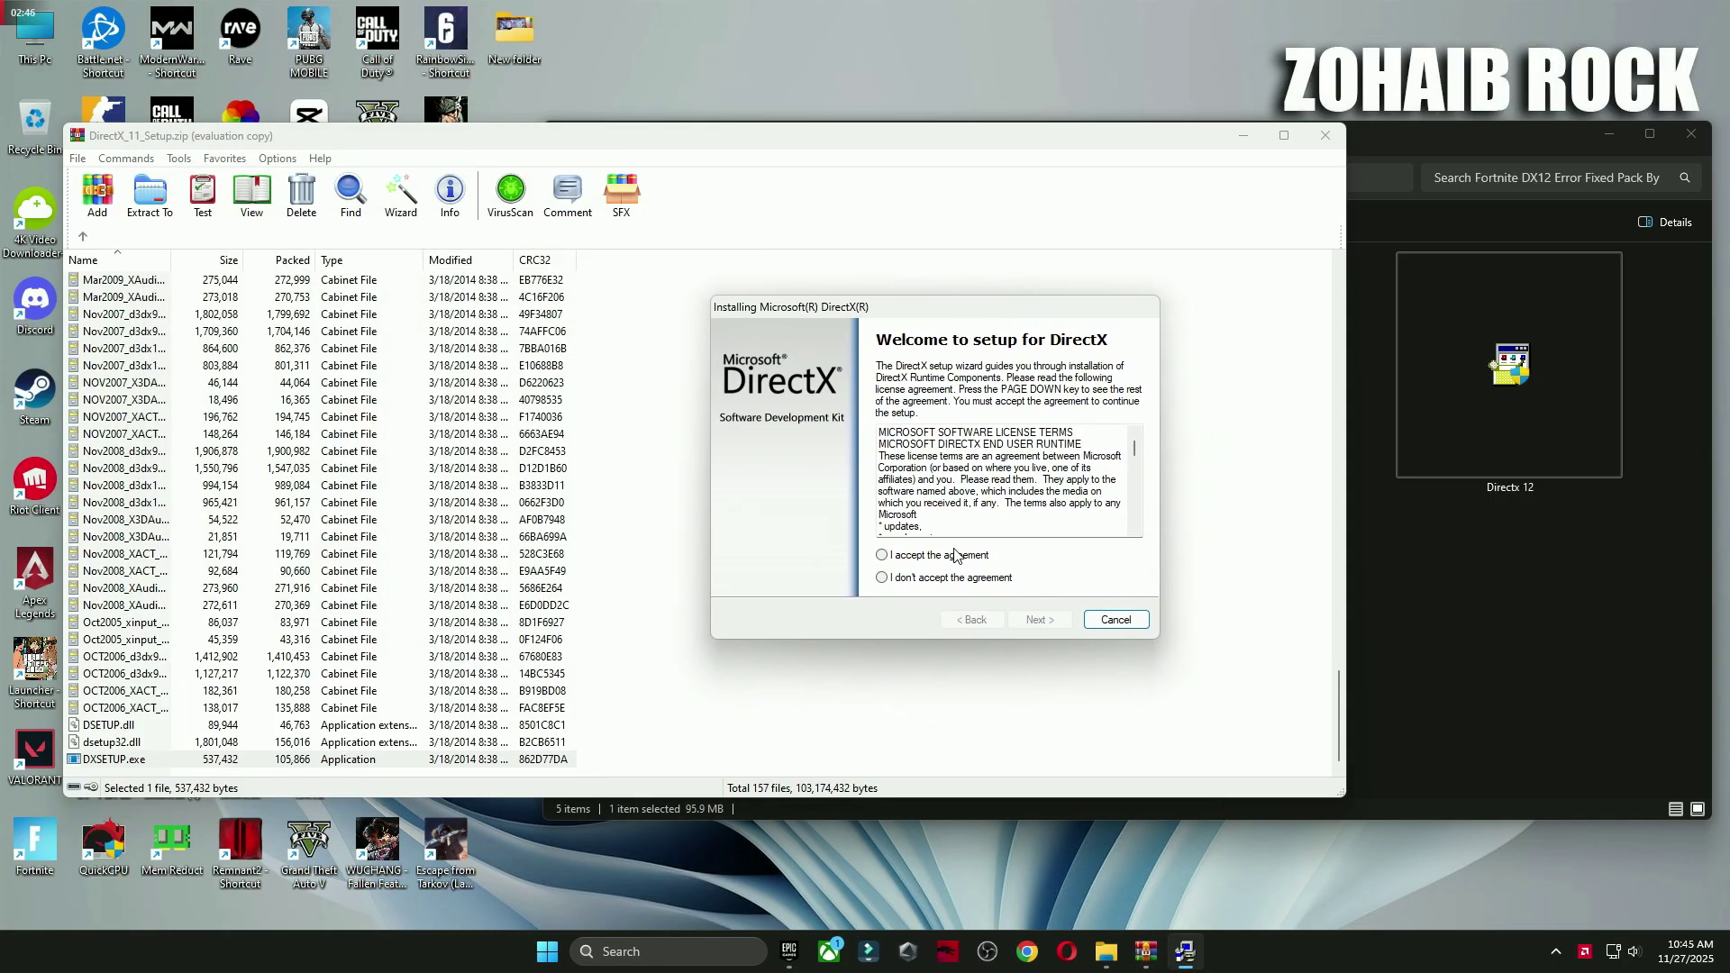
# Step: Install the DirectX runtime components with the license agreement accepted, finish the setup and close the archive window
pyautogui.click(1050, 622)
pyautogui.click(1036, 627)
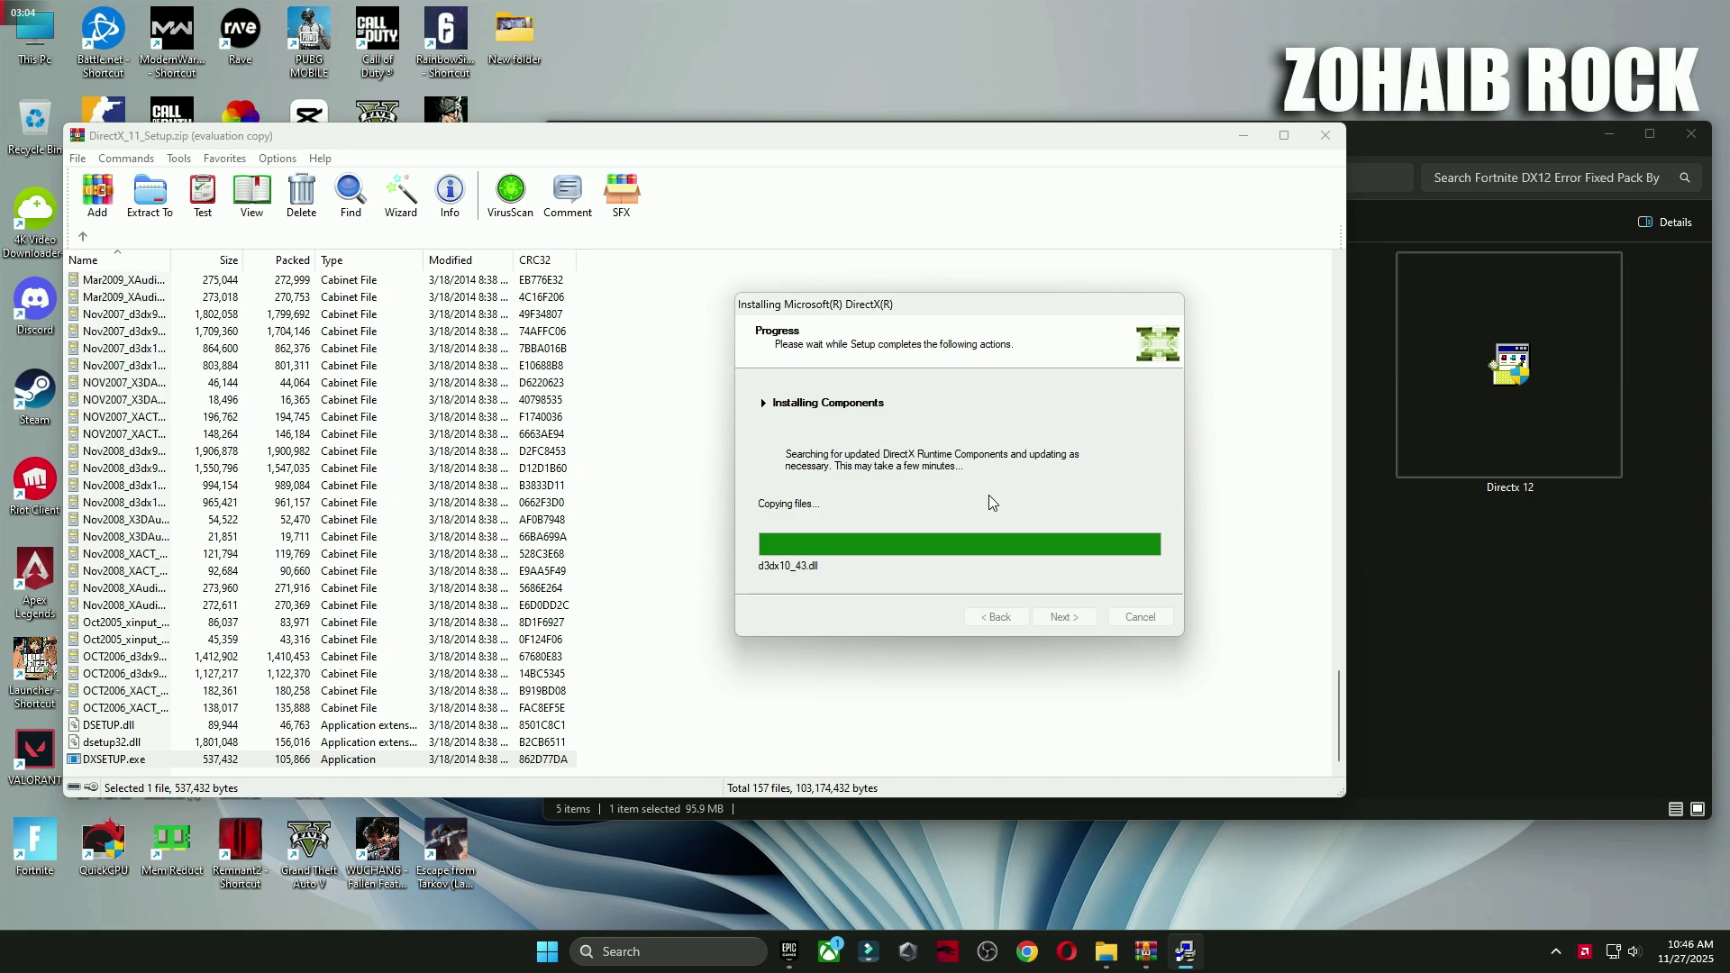
pyautogui.click(1064, 617)
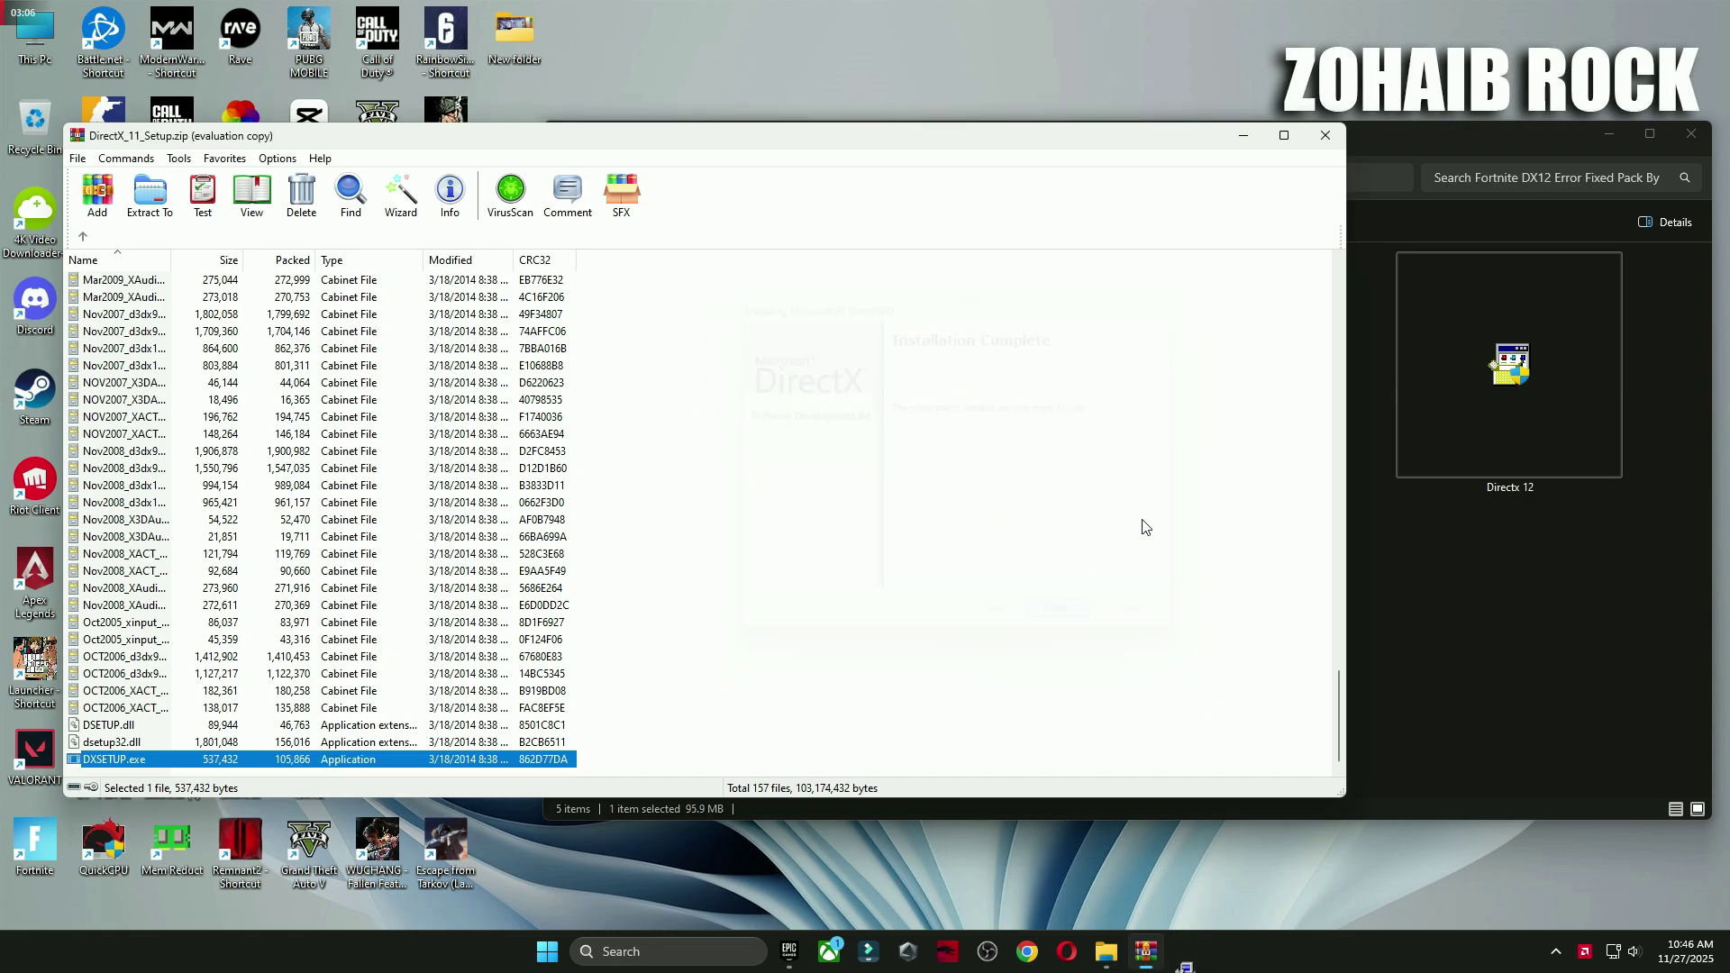
pyautogui.click(1325, 135)
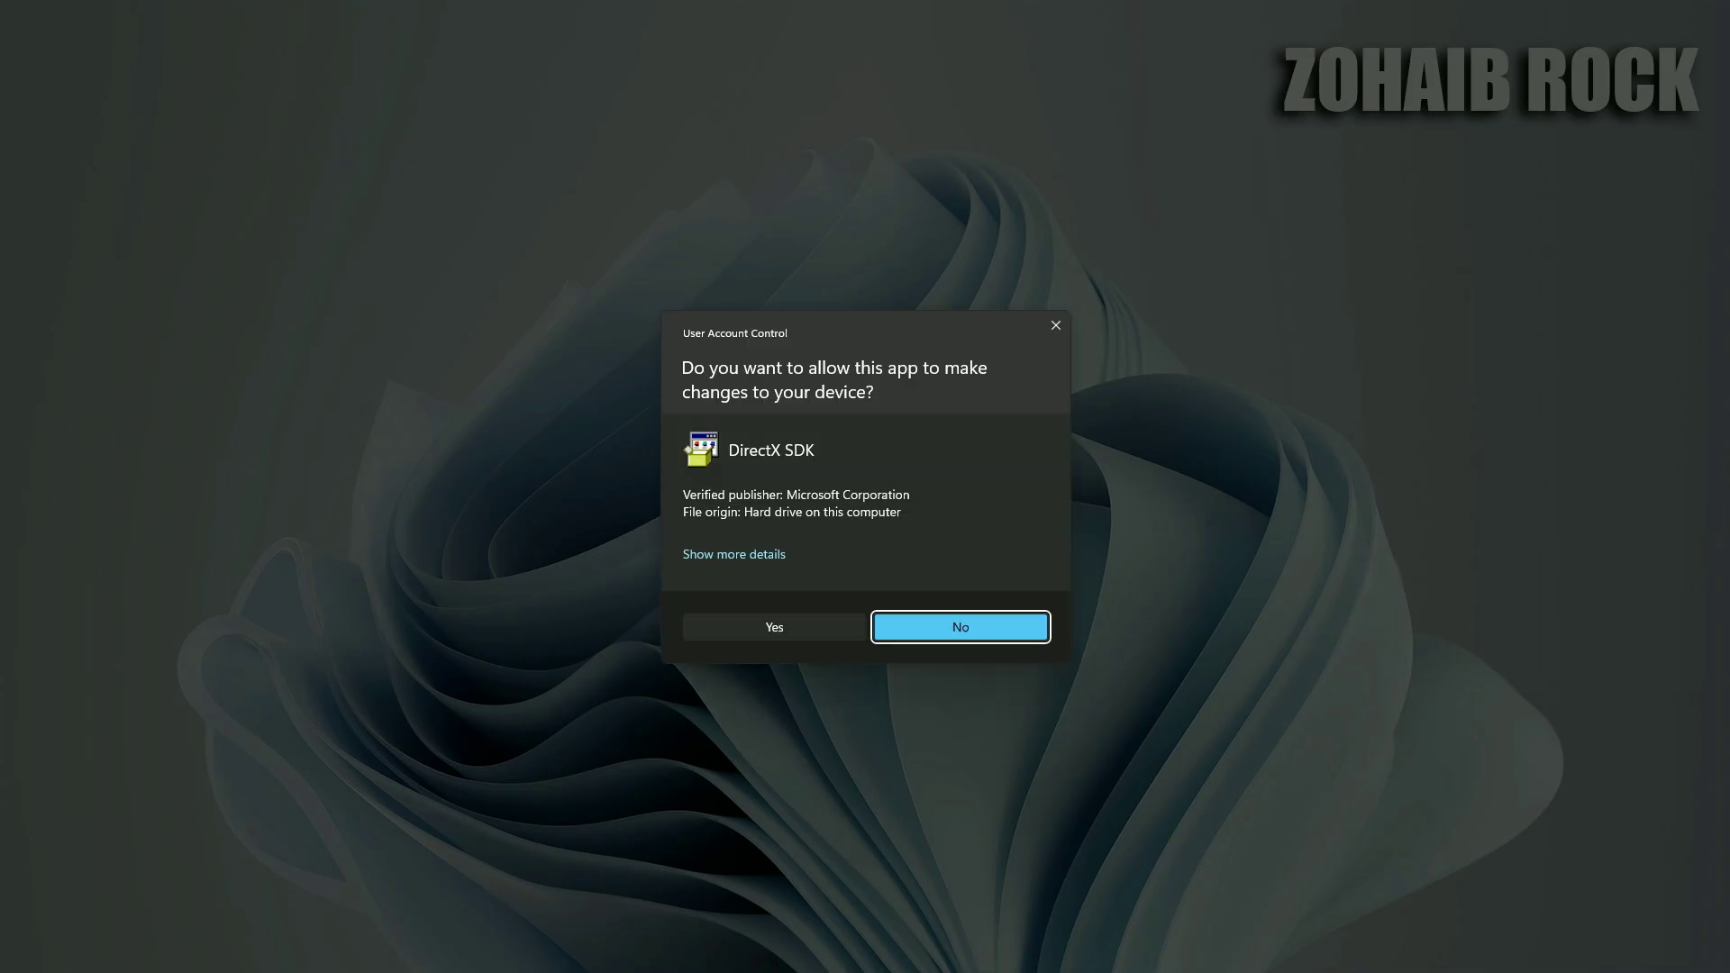
# Step: Allow the Directx 12 installer to make changes, accept the license agreement and start installing the DirectX runtime components
pyautogui.click(1012, 625)
pyautogui.moveTo(429, 224); pyautogui.dragTo(379, 167)
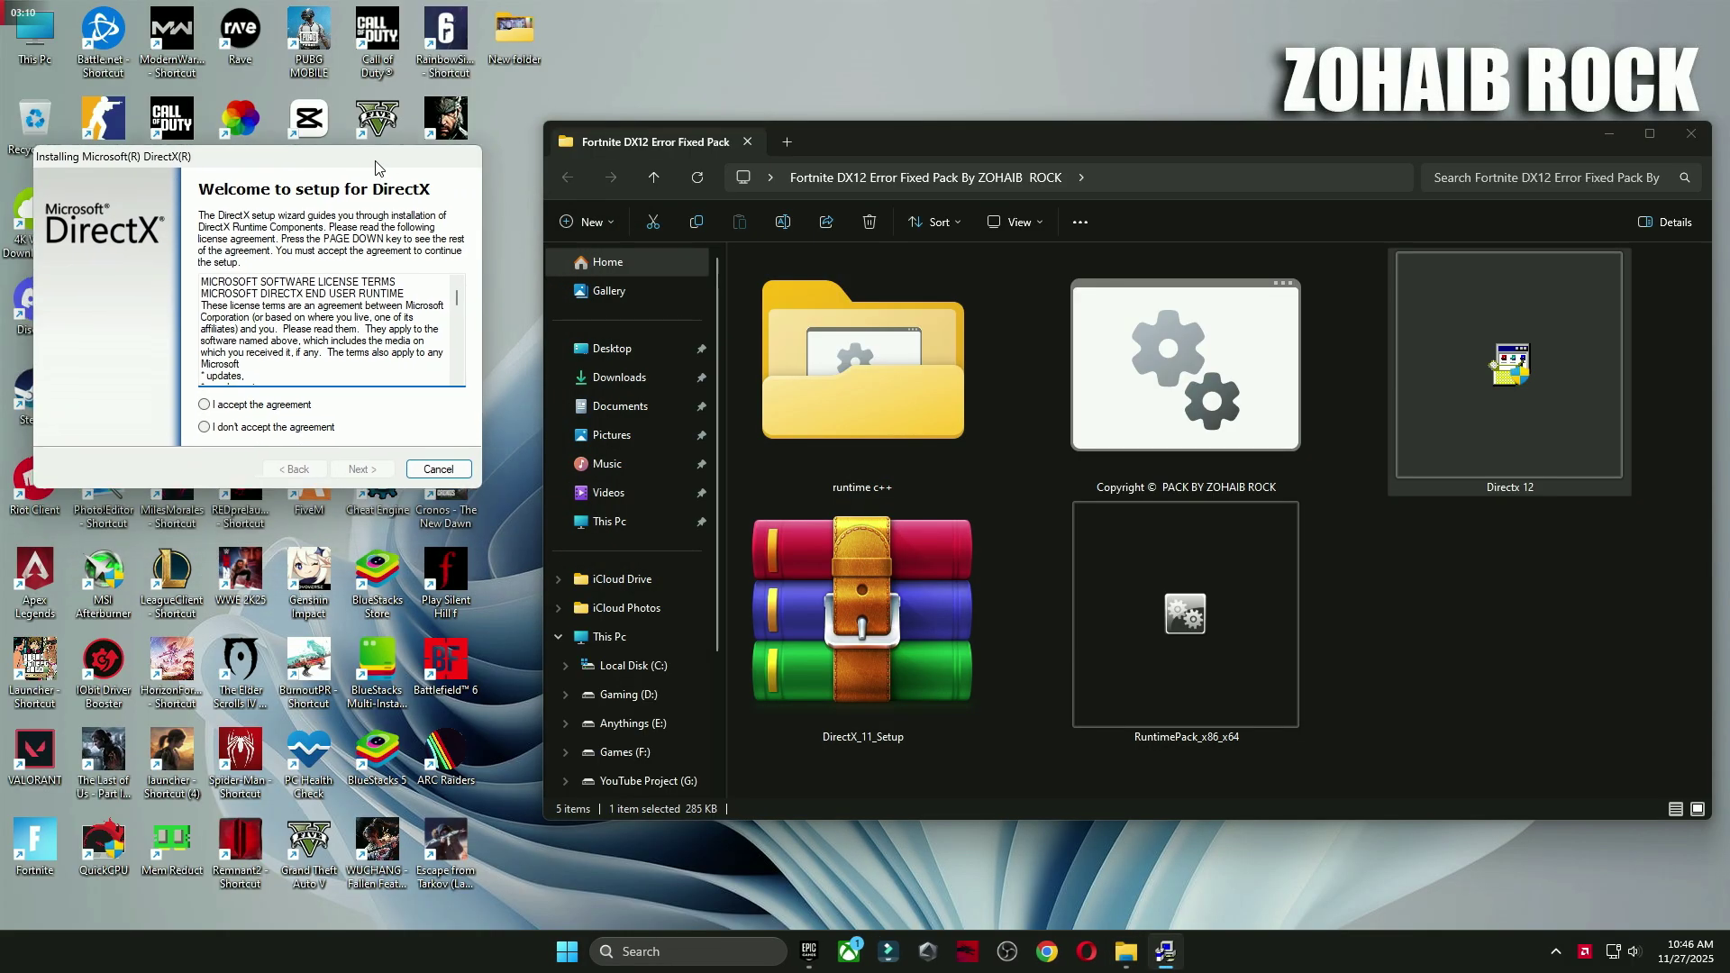
pyautogui.click(362, 470)
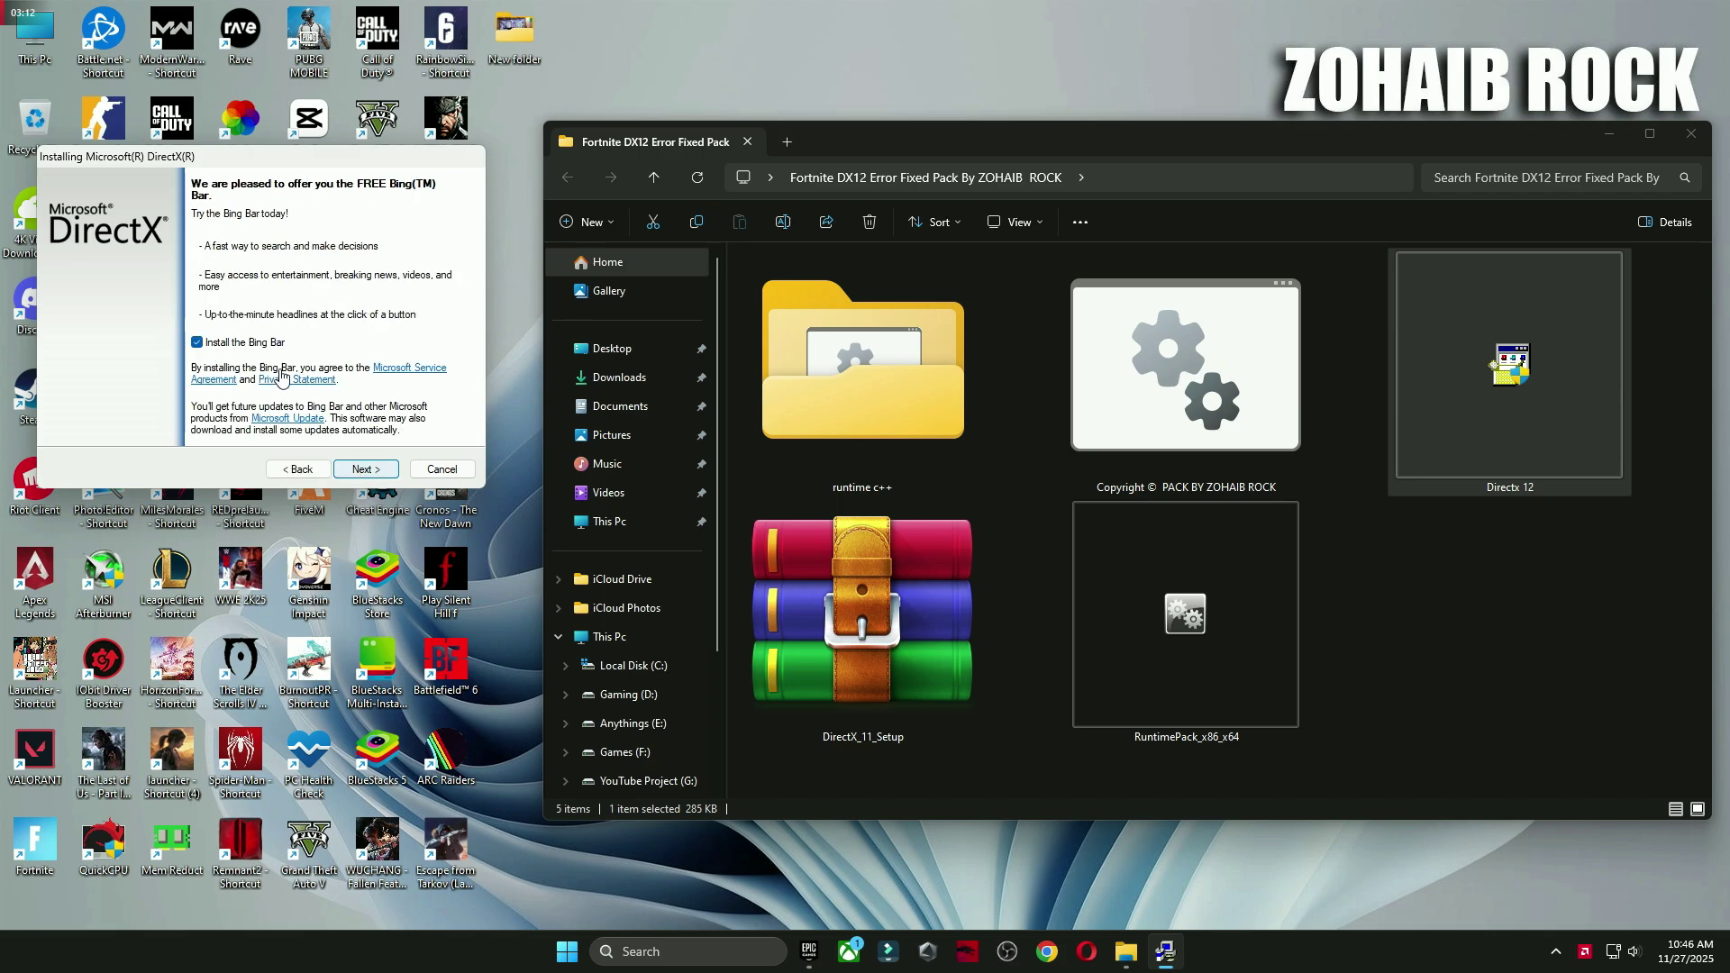
pyautogui.click(365, 469)
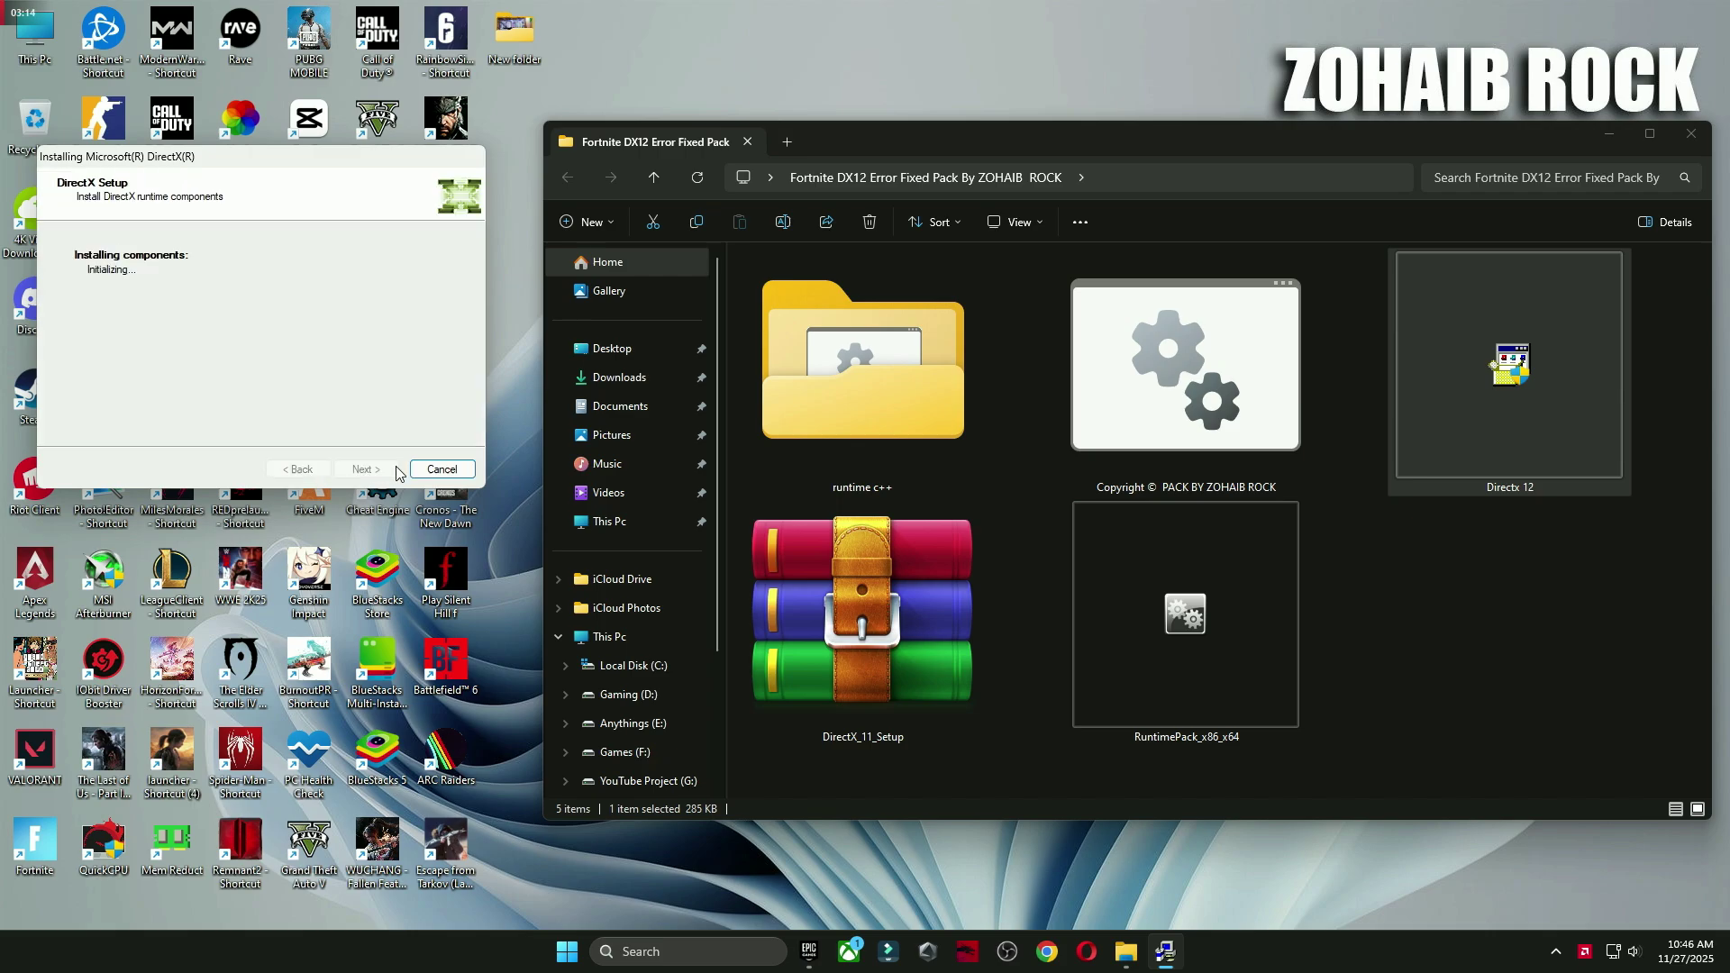
# Step: Run RuntimePack_x86_x64 from the fix pack folder, allow it to make changes and confirm installing the x86/x64 package
pyautogui.click(1135, 641)
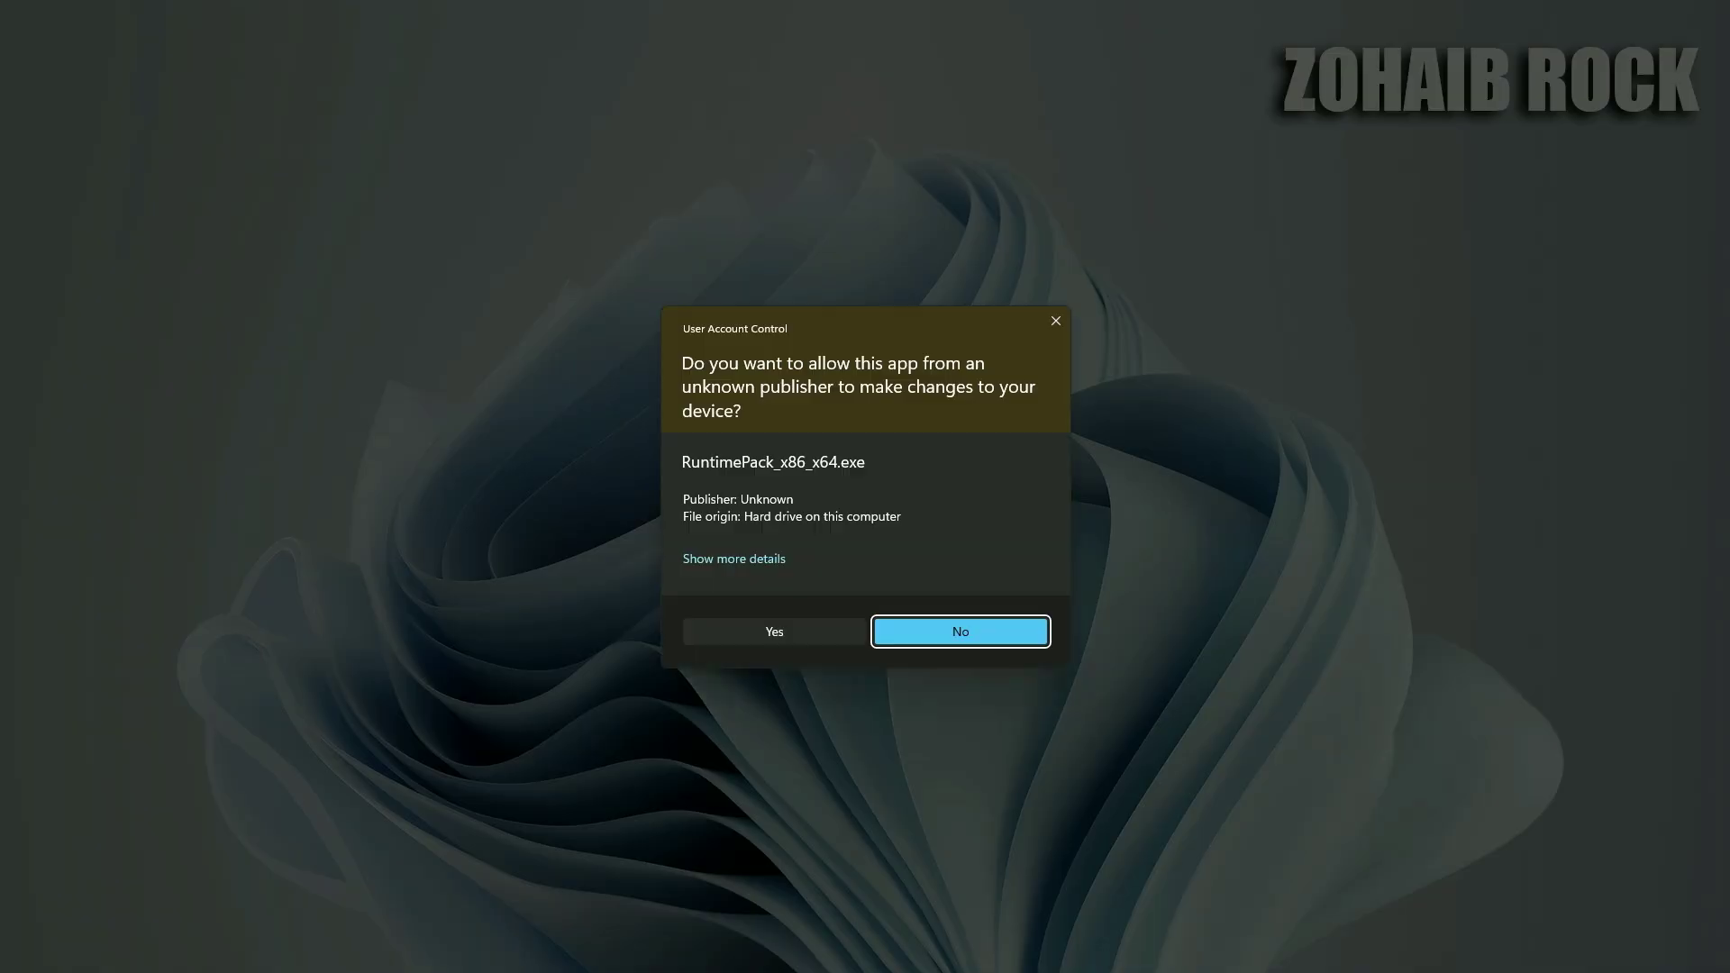
pyautogui.click(883, 628)
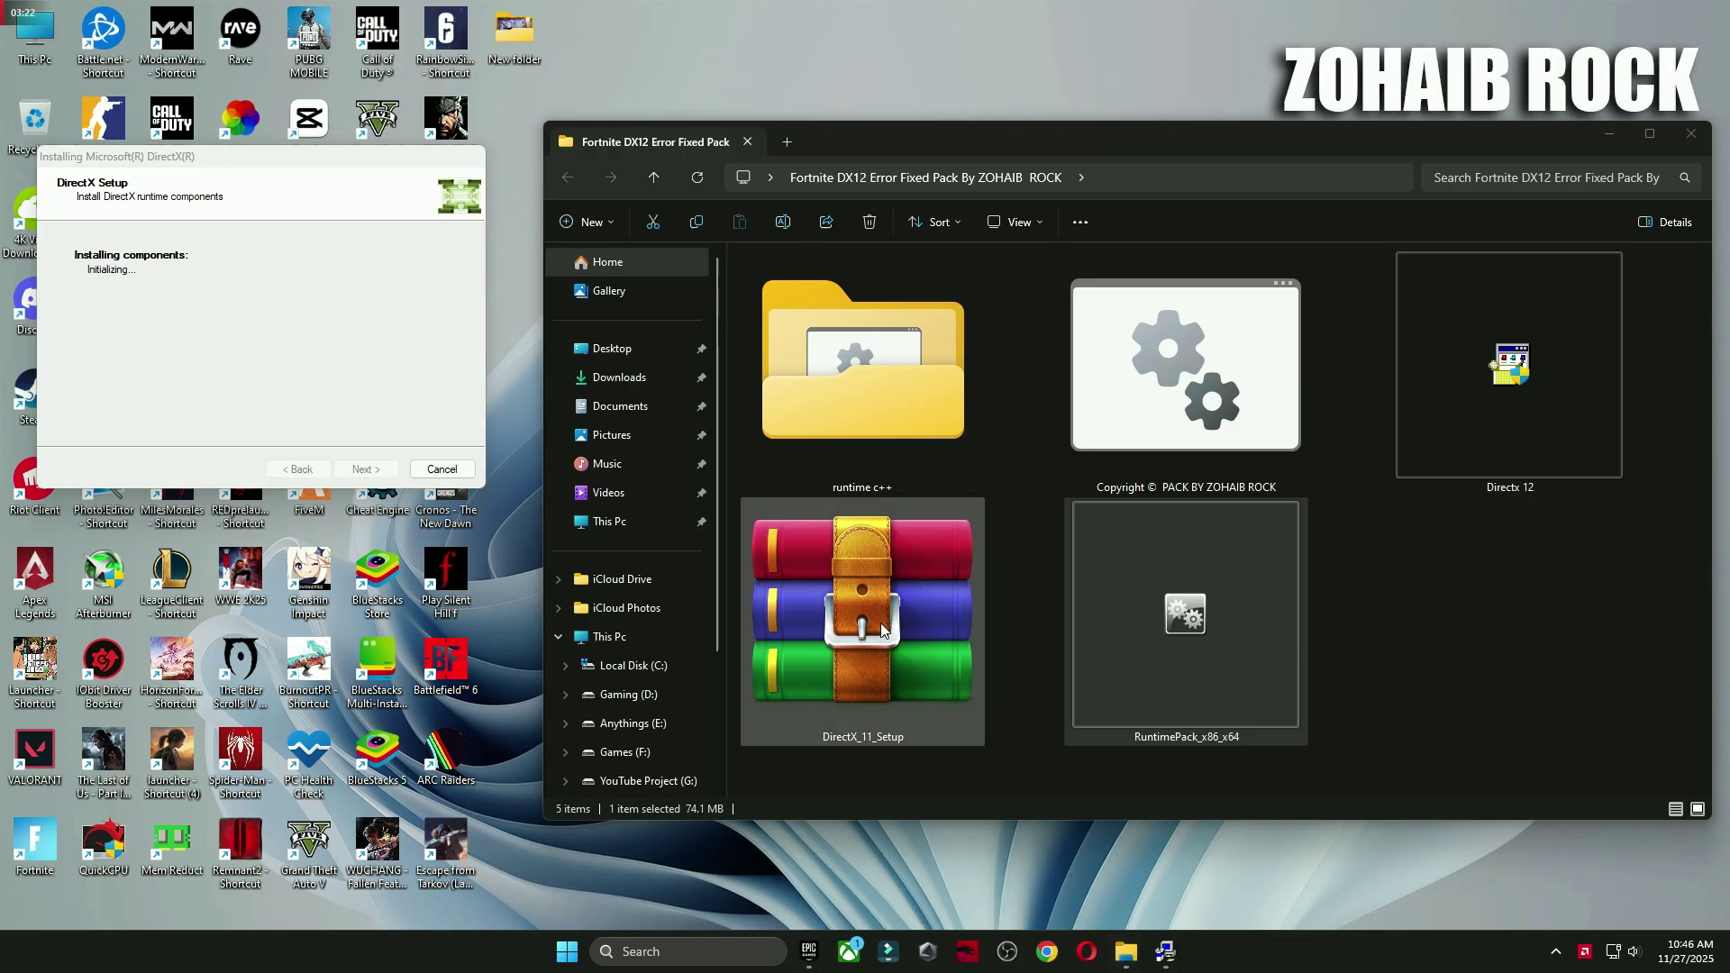
pyautogui.moveTo(844, 415); pyautogui.dragTo(1502, 585)
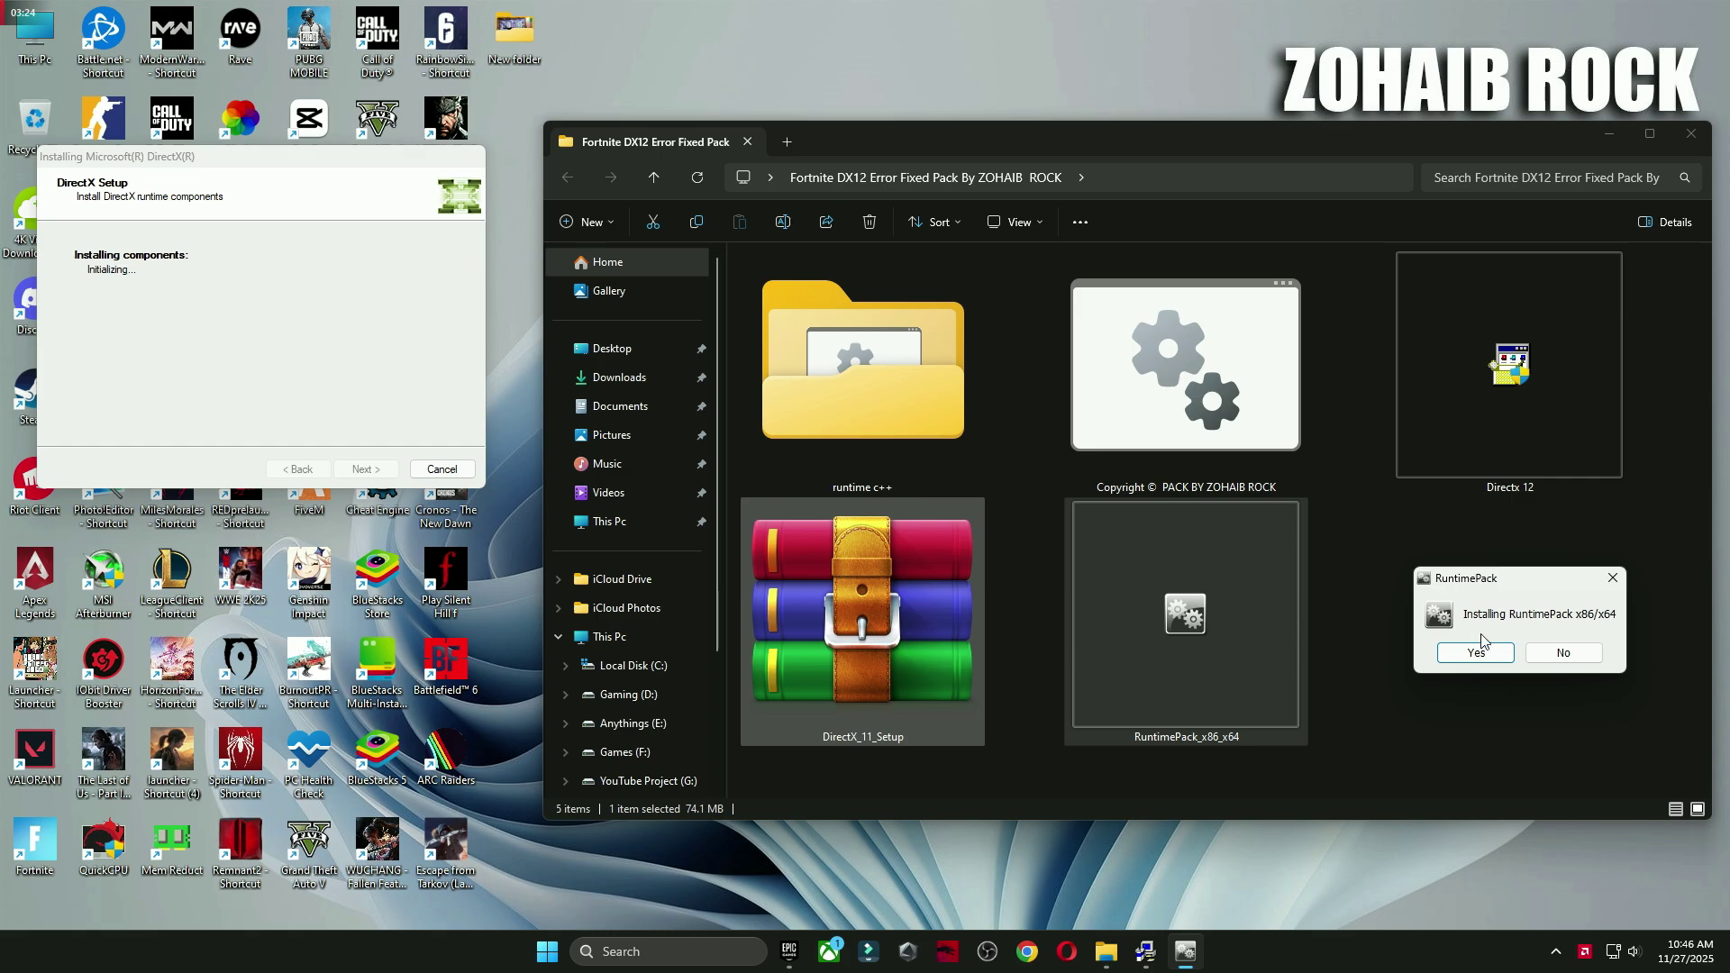
pyautogui.click(1478, 651)
# Step: Run the install_all batch file from the runtime c++ folder and allow the Visual C++ 2005 x86 package to install
pyautogui.doubleClick(859, 375)
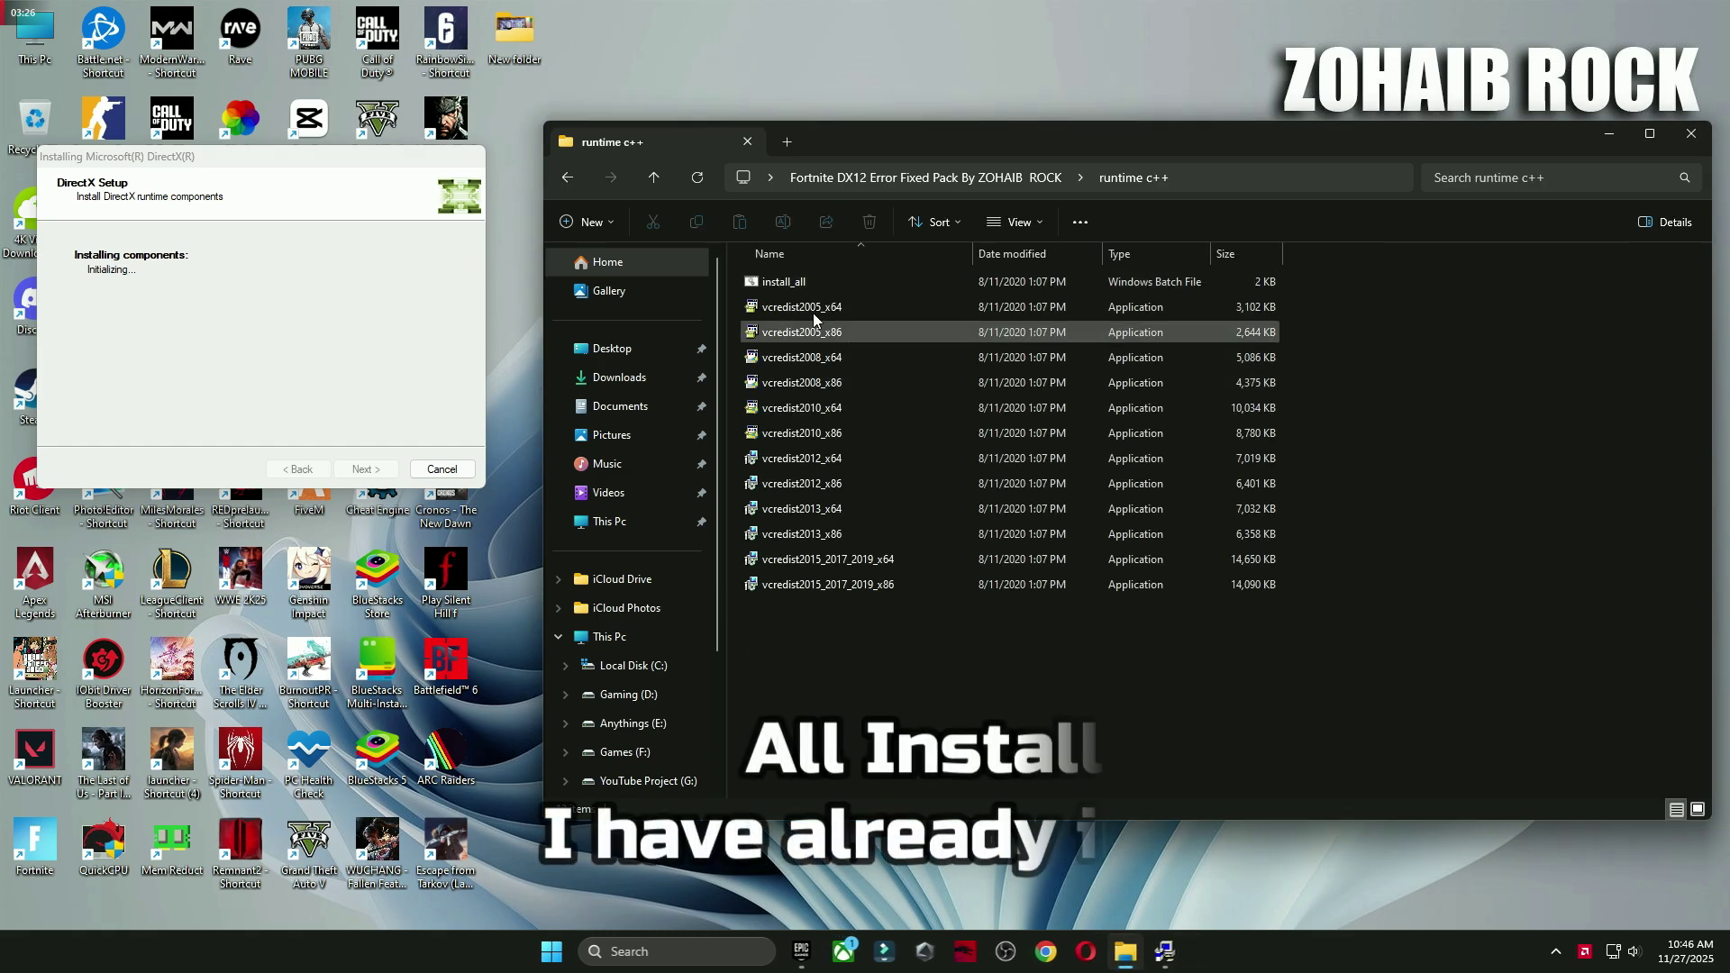
pyautogui.doubleClick(780, 283)
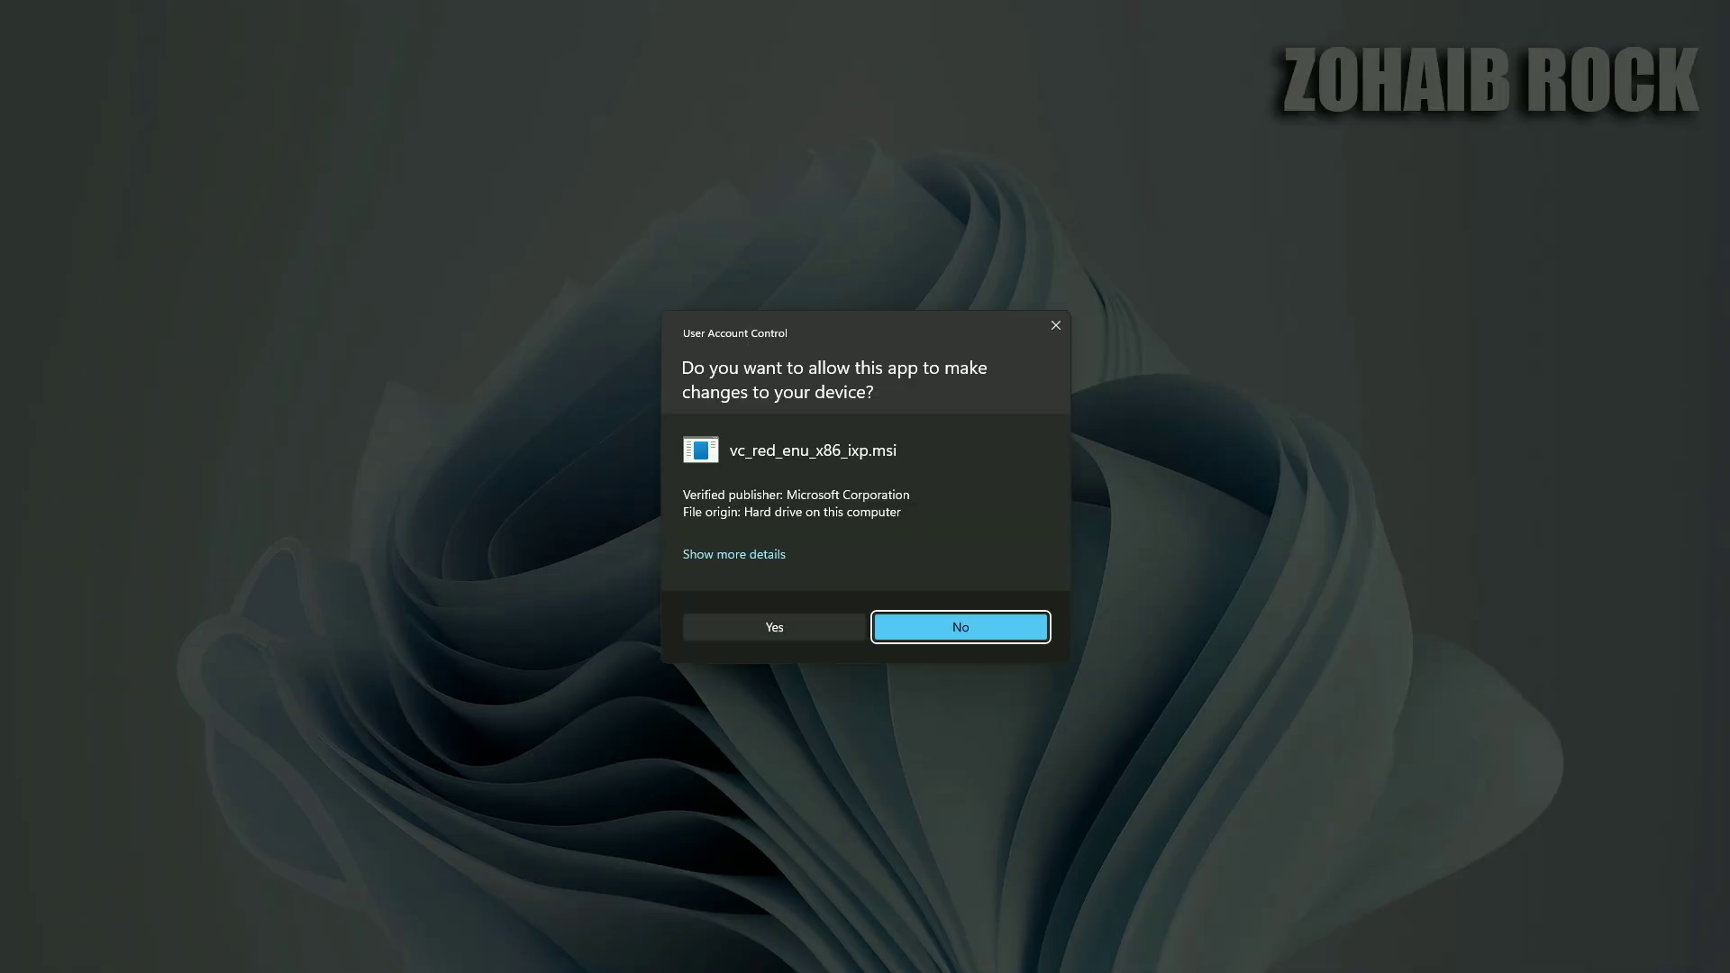
pyautogui.click(772, 622)
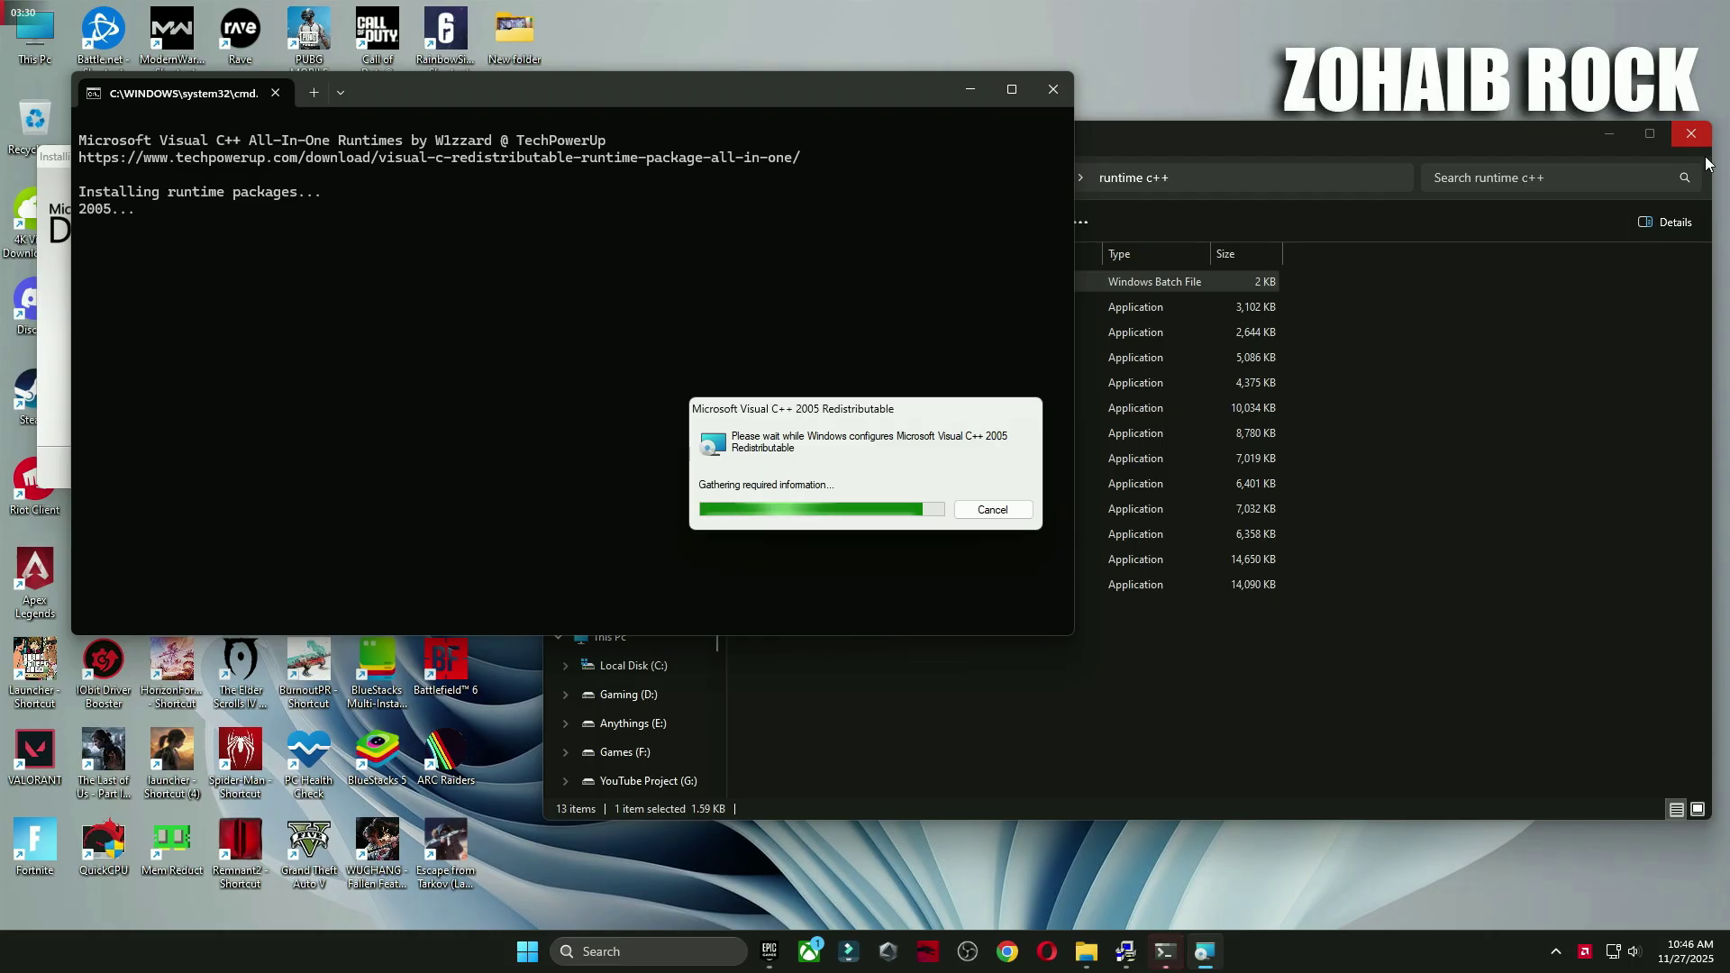
# Step: Close the runtime c++ folder window and finish the DirectX setup wizard
pyautogui.click(1691, 135)
pyautogui.click(73, 428)
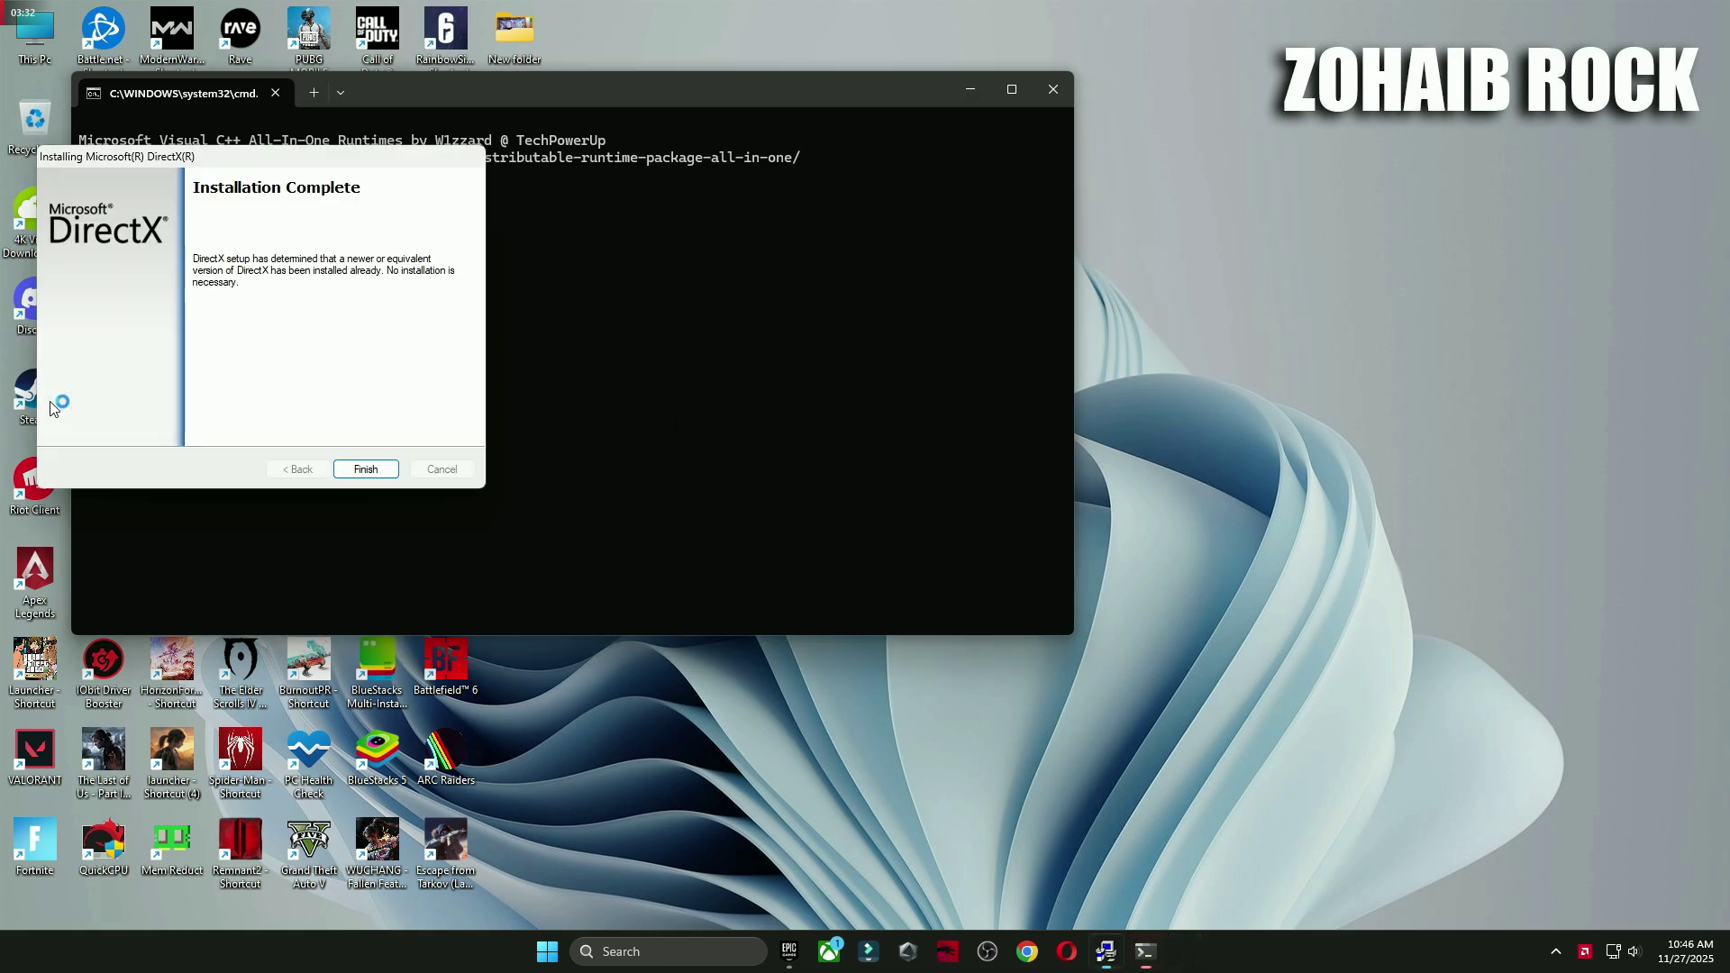
pyautogui.click(360, 469)
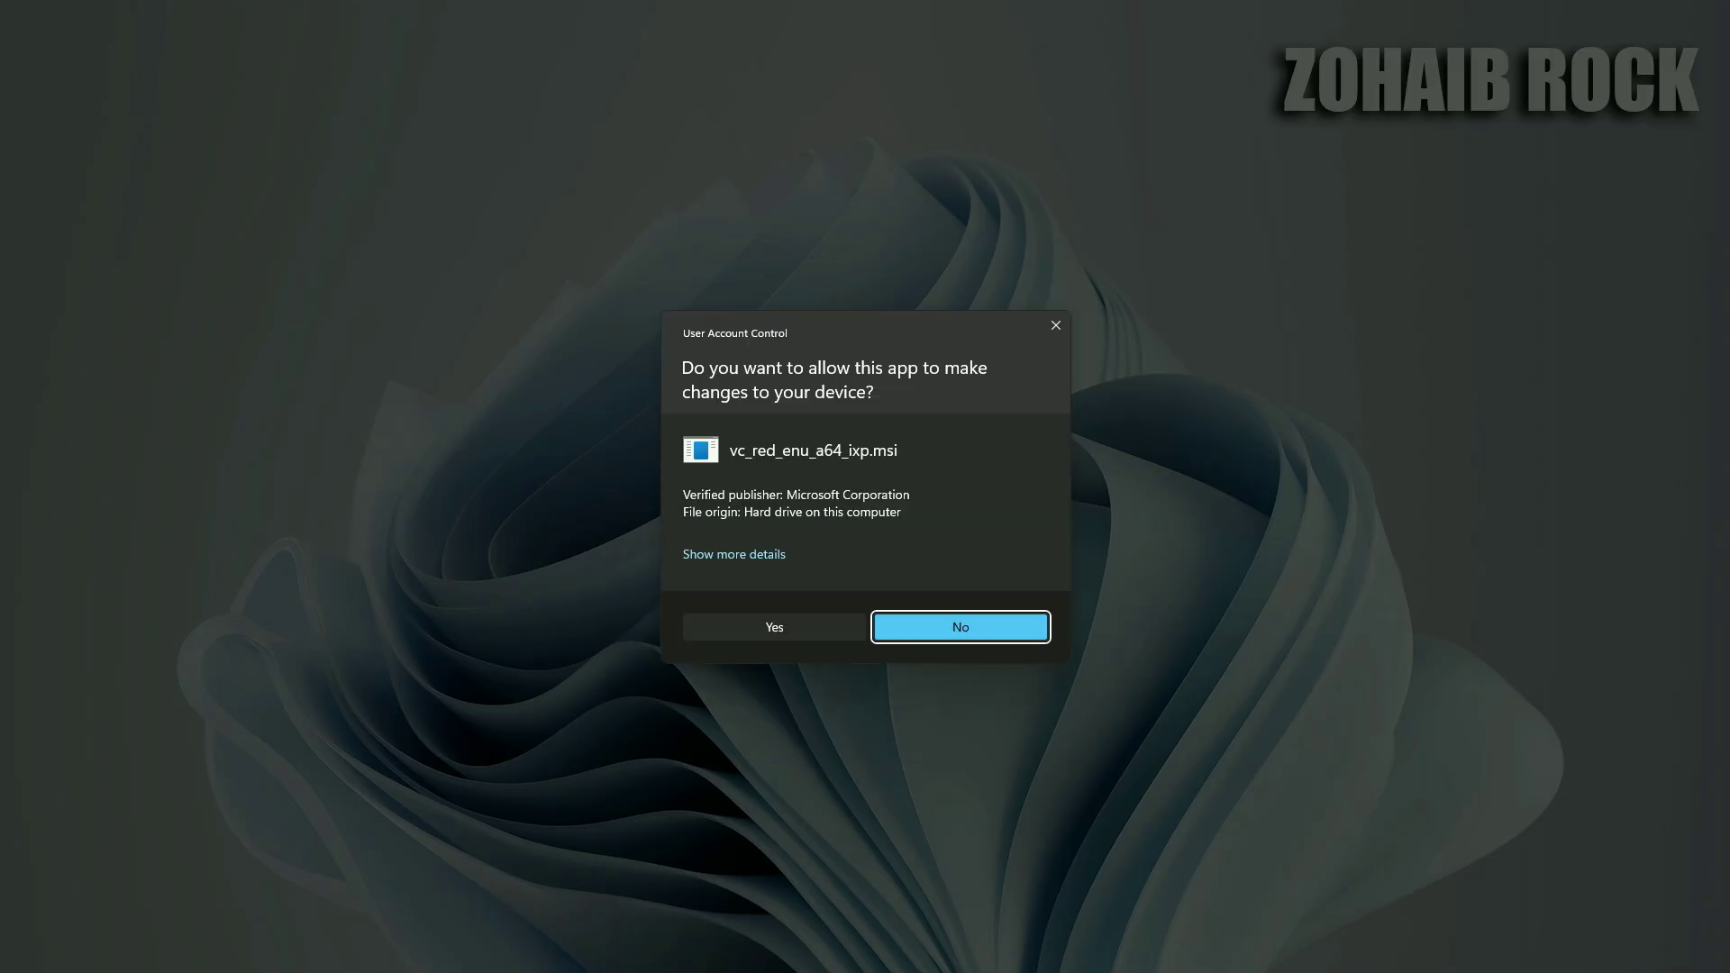
# Step: Approve each remaining x86 and x64 Visual C++ Redistributable permission request until the batch installation is done
pyautogui.click(772, 624)
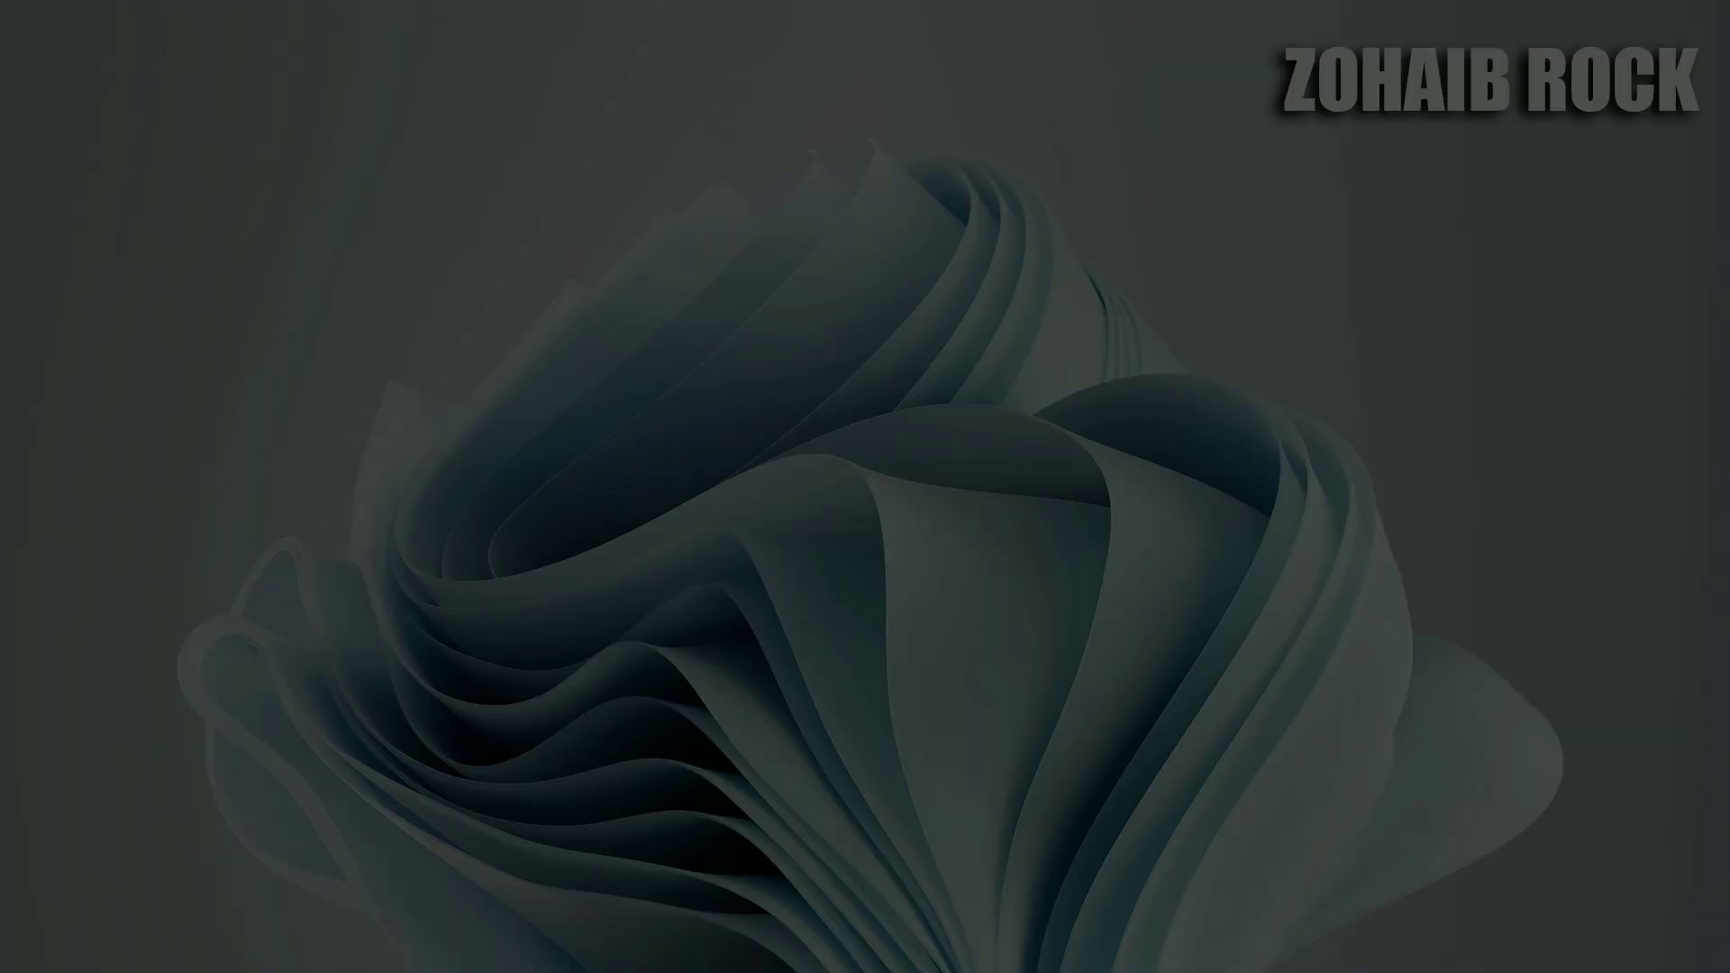
pyautogui.click(810, 621)
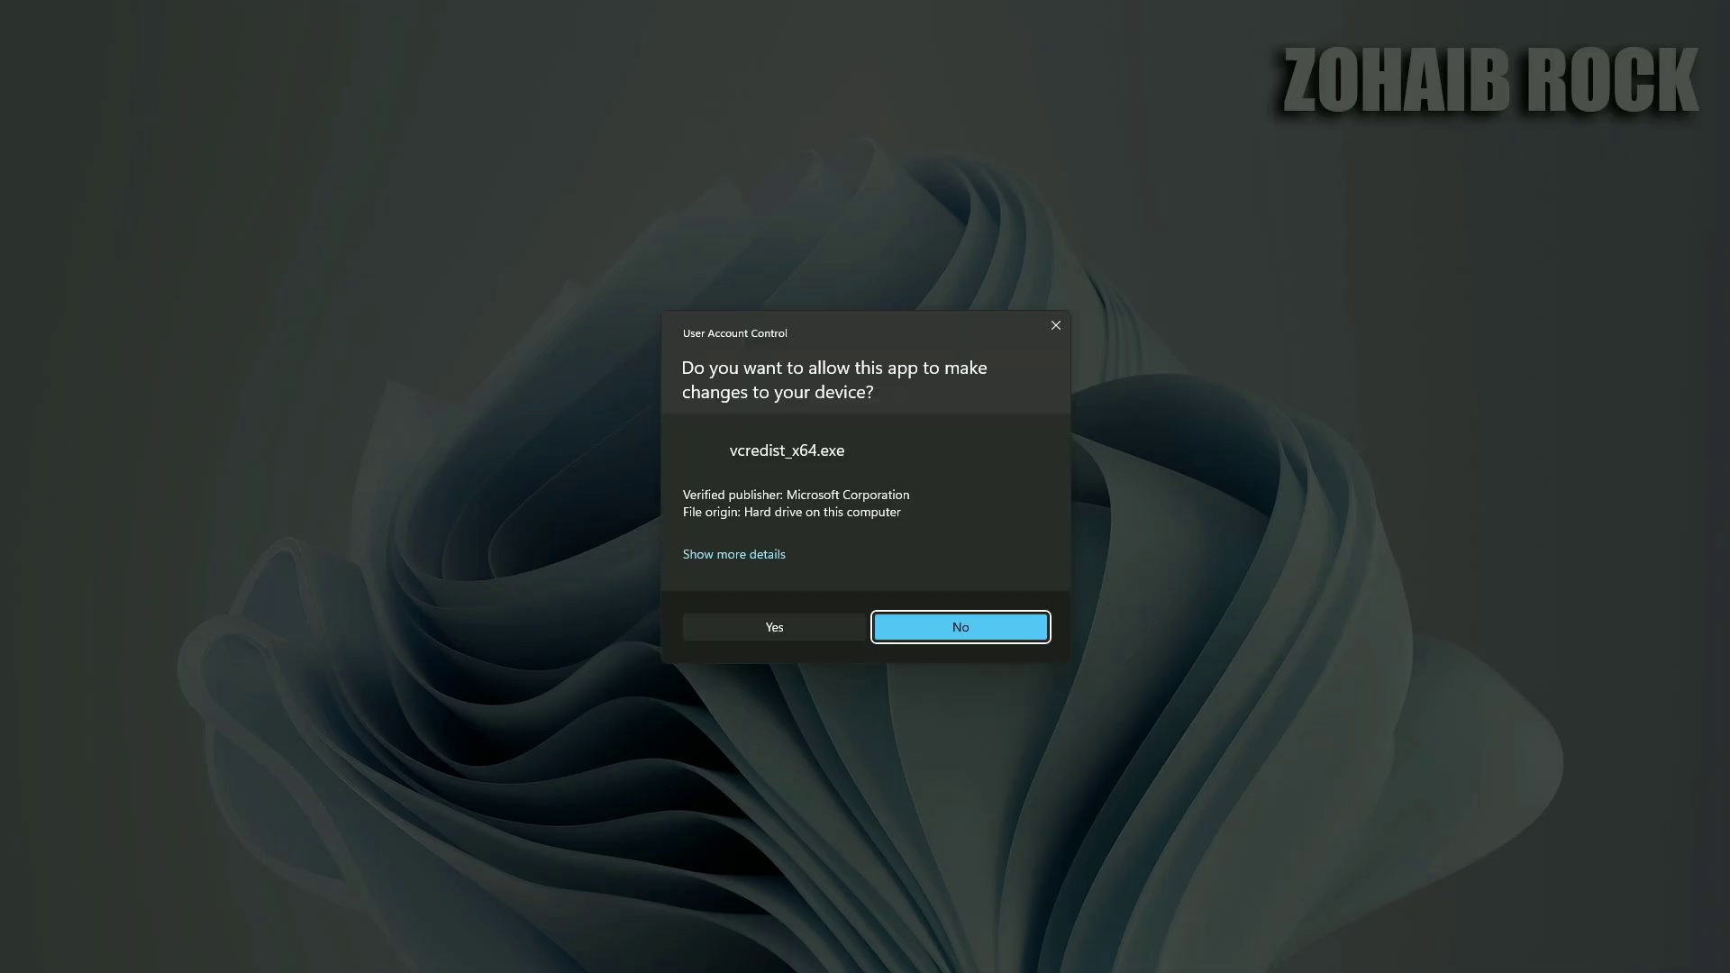
pyautogui.click(840, 623)
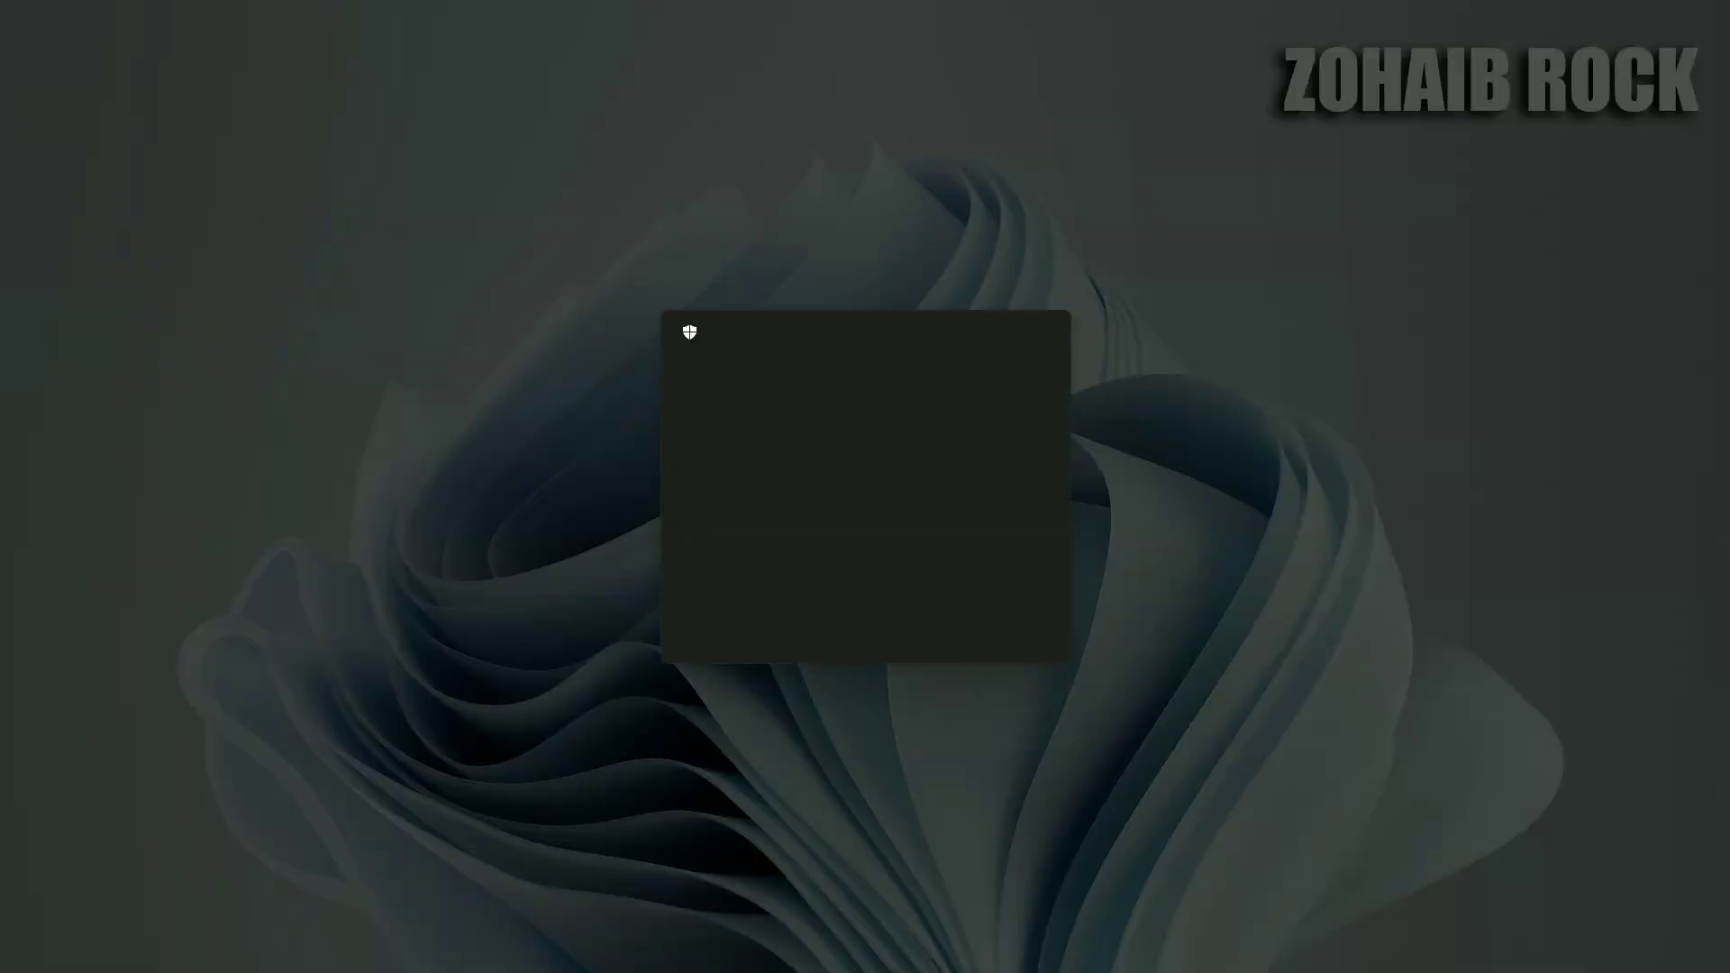
pyautogui.click(846, 626)
pyautogui.click(1519, 652)
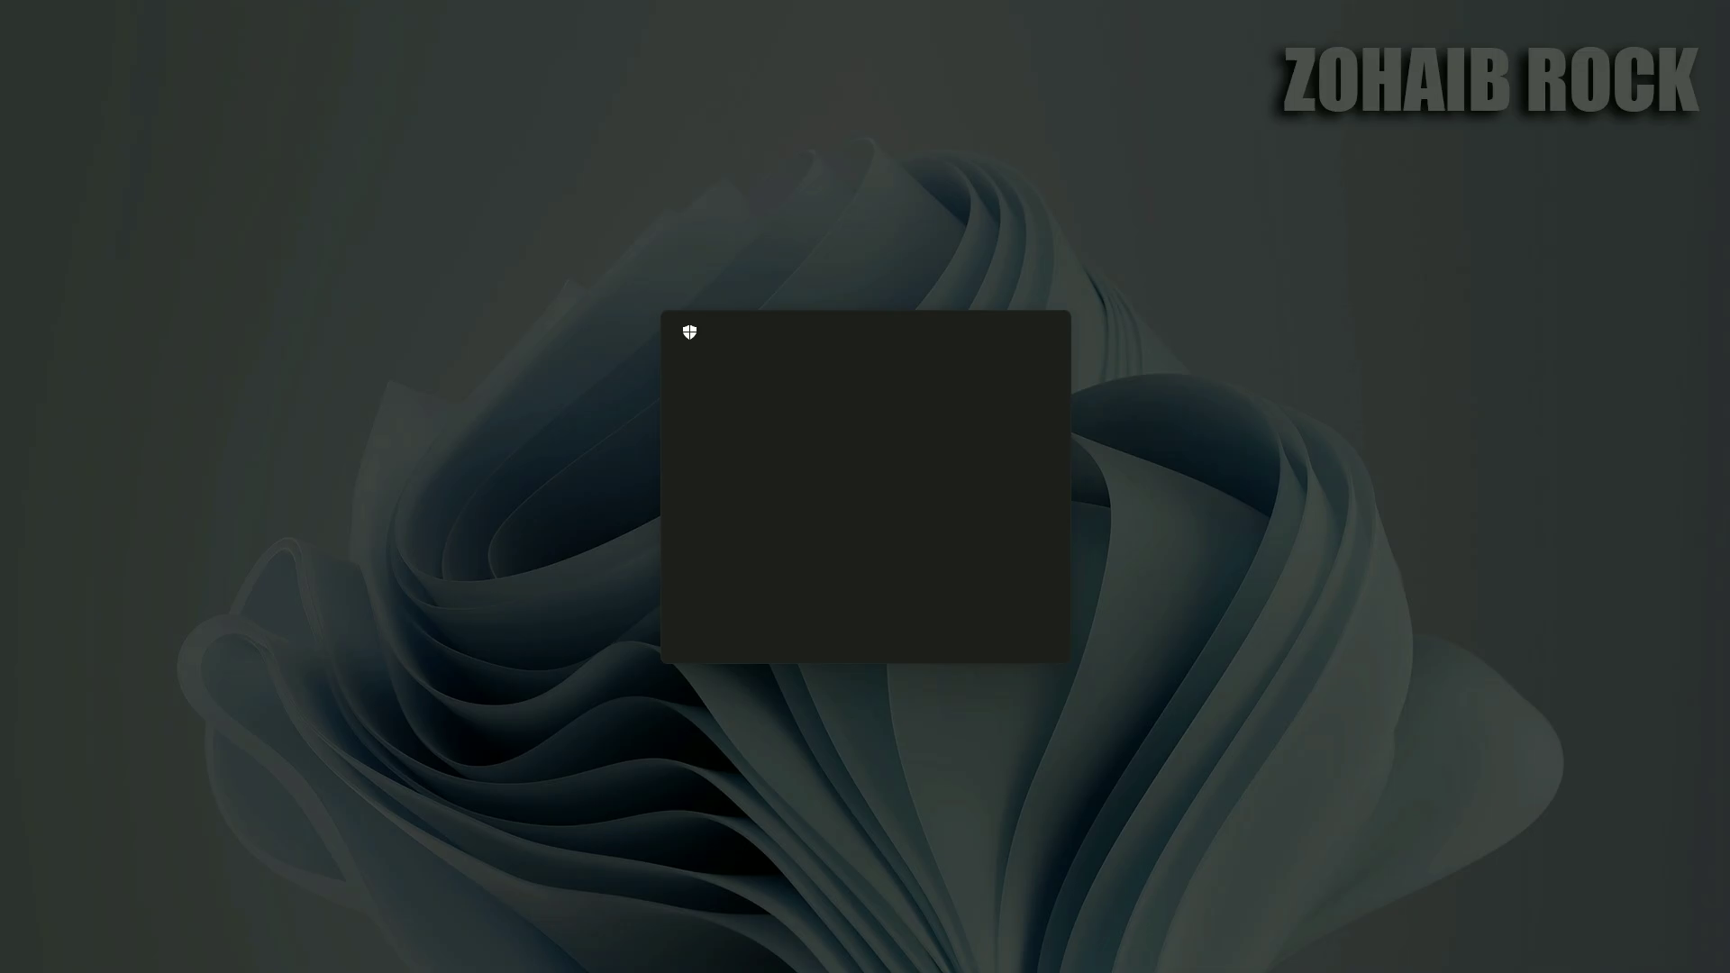
pyautogui.click(812, 624)
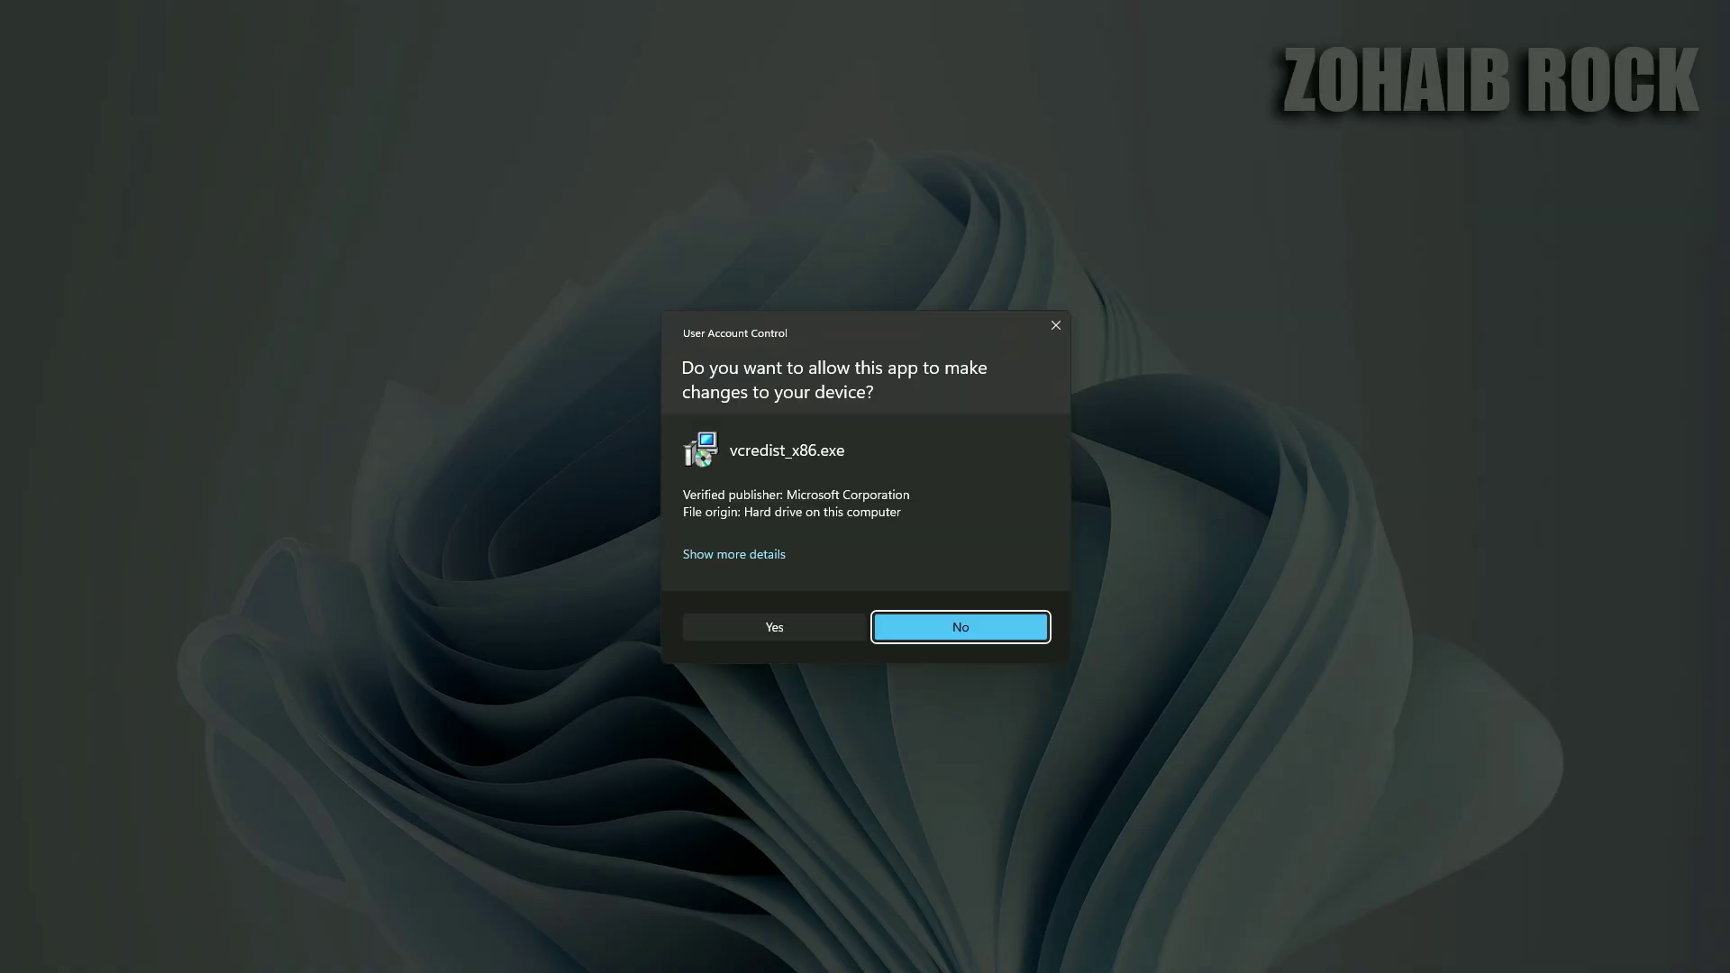
pyautogui.click(813, 626)
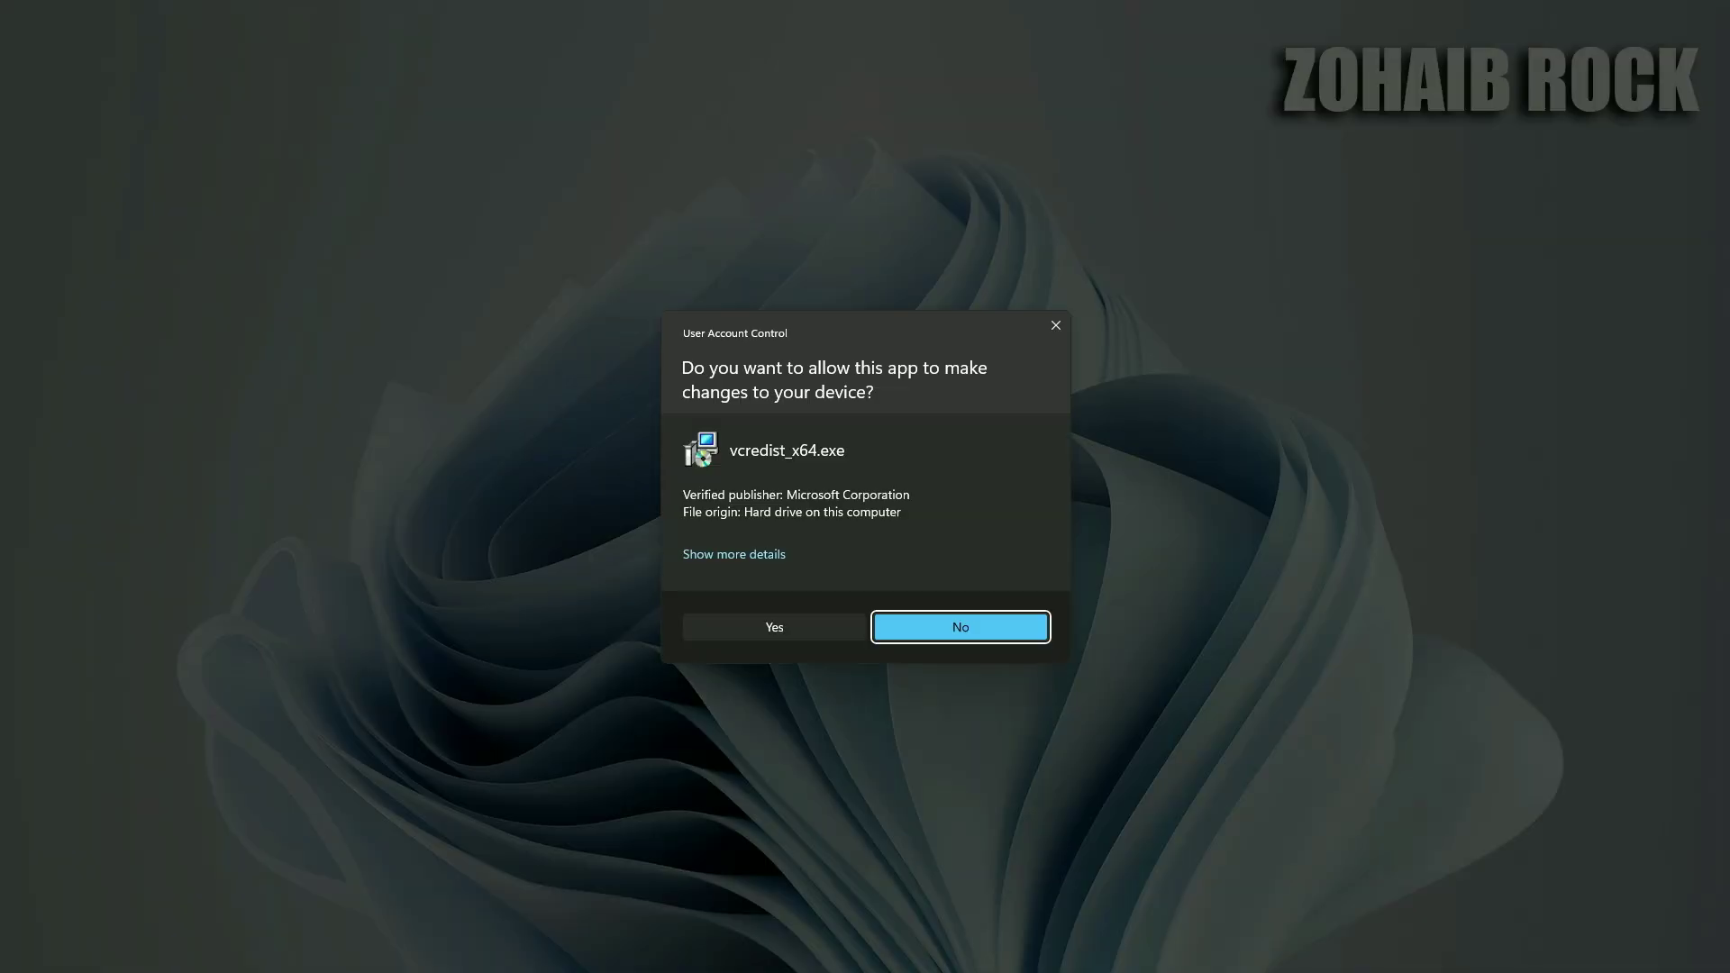
pyautogui.click(809, 621)
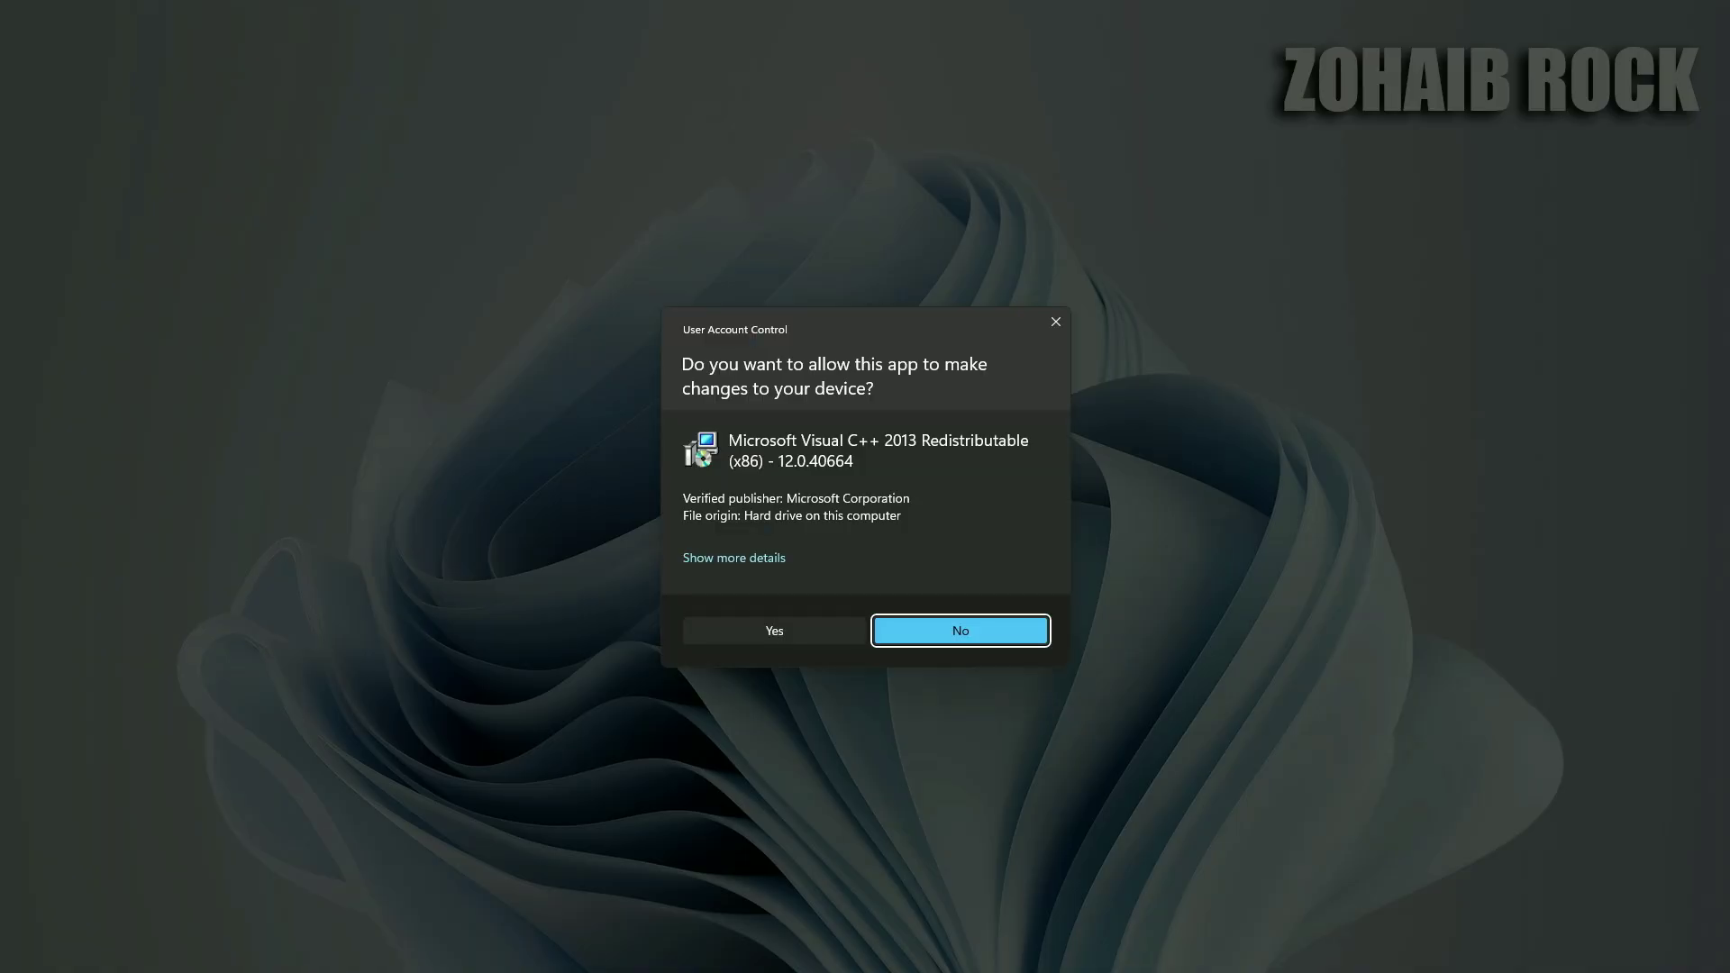
pyautogui.click(810, 620)
pyautogui.click(812, 624)
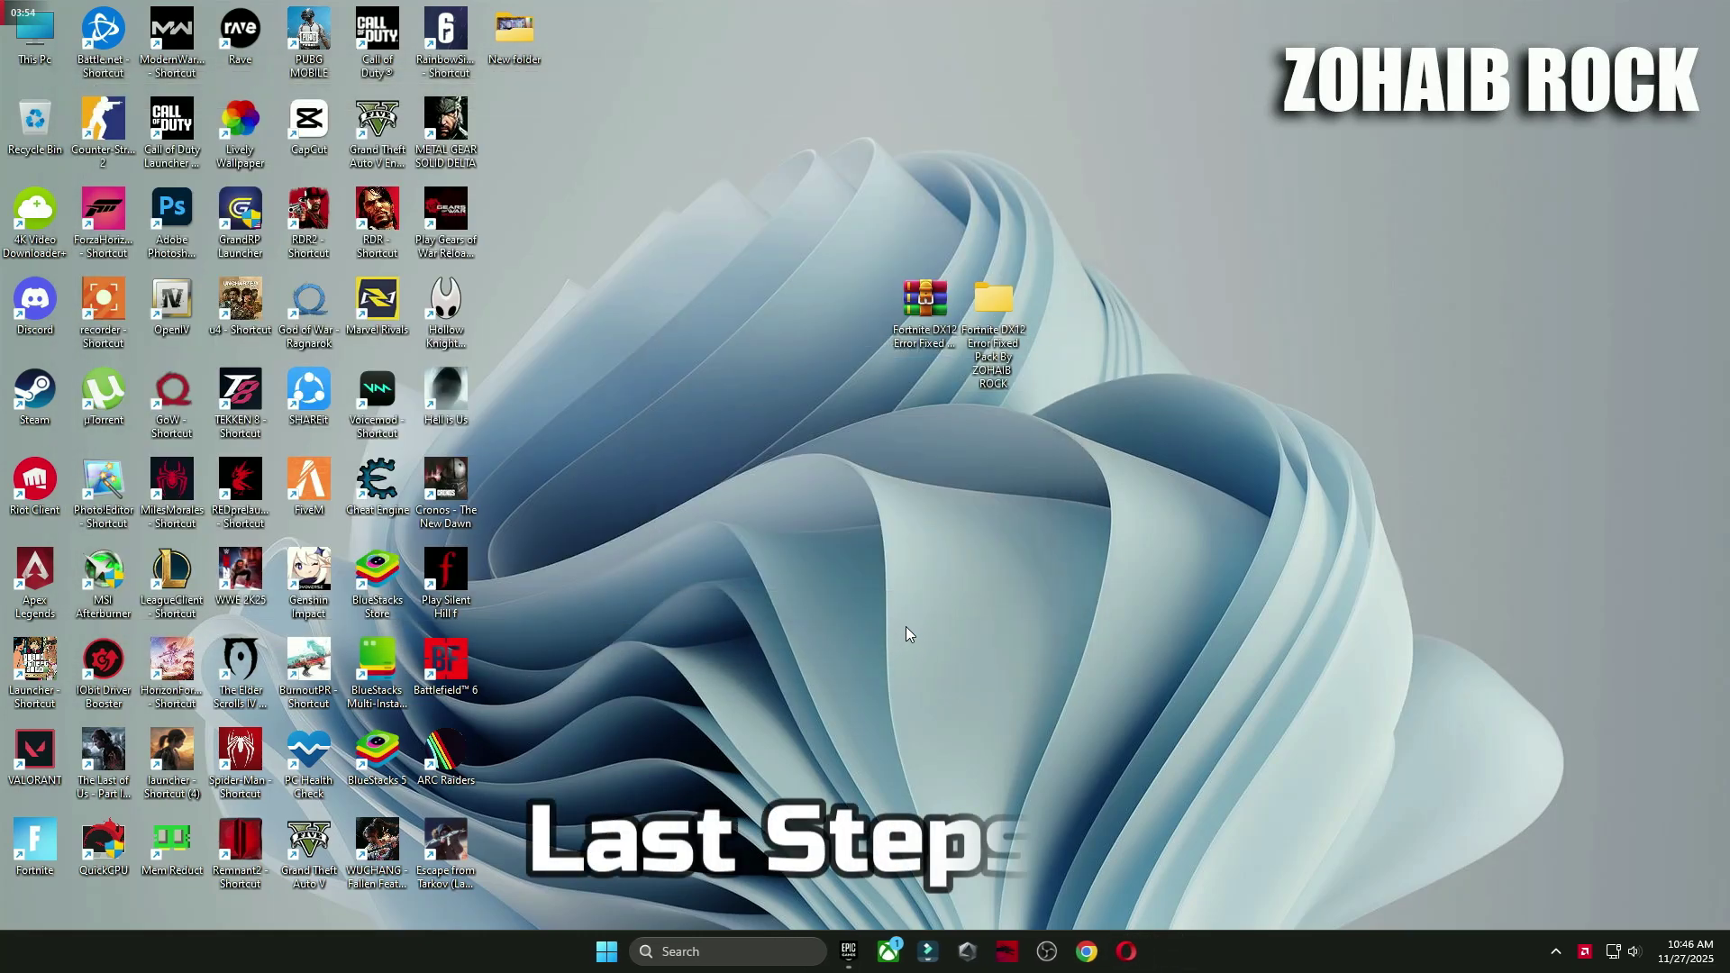
# Step: Verify Fortnite's game files from its management options in the Epic Games Launcher library, and open the Windows power options
pyautogui.click(854, 937)
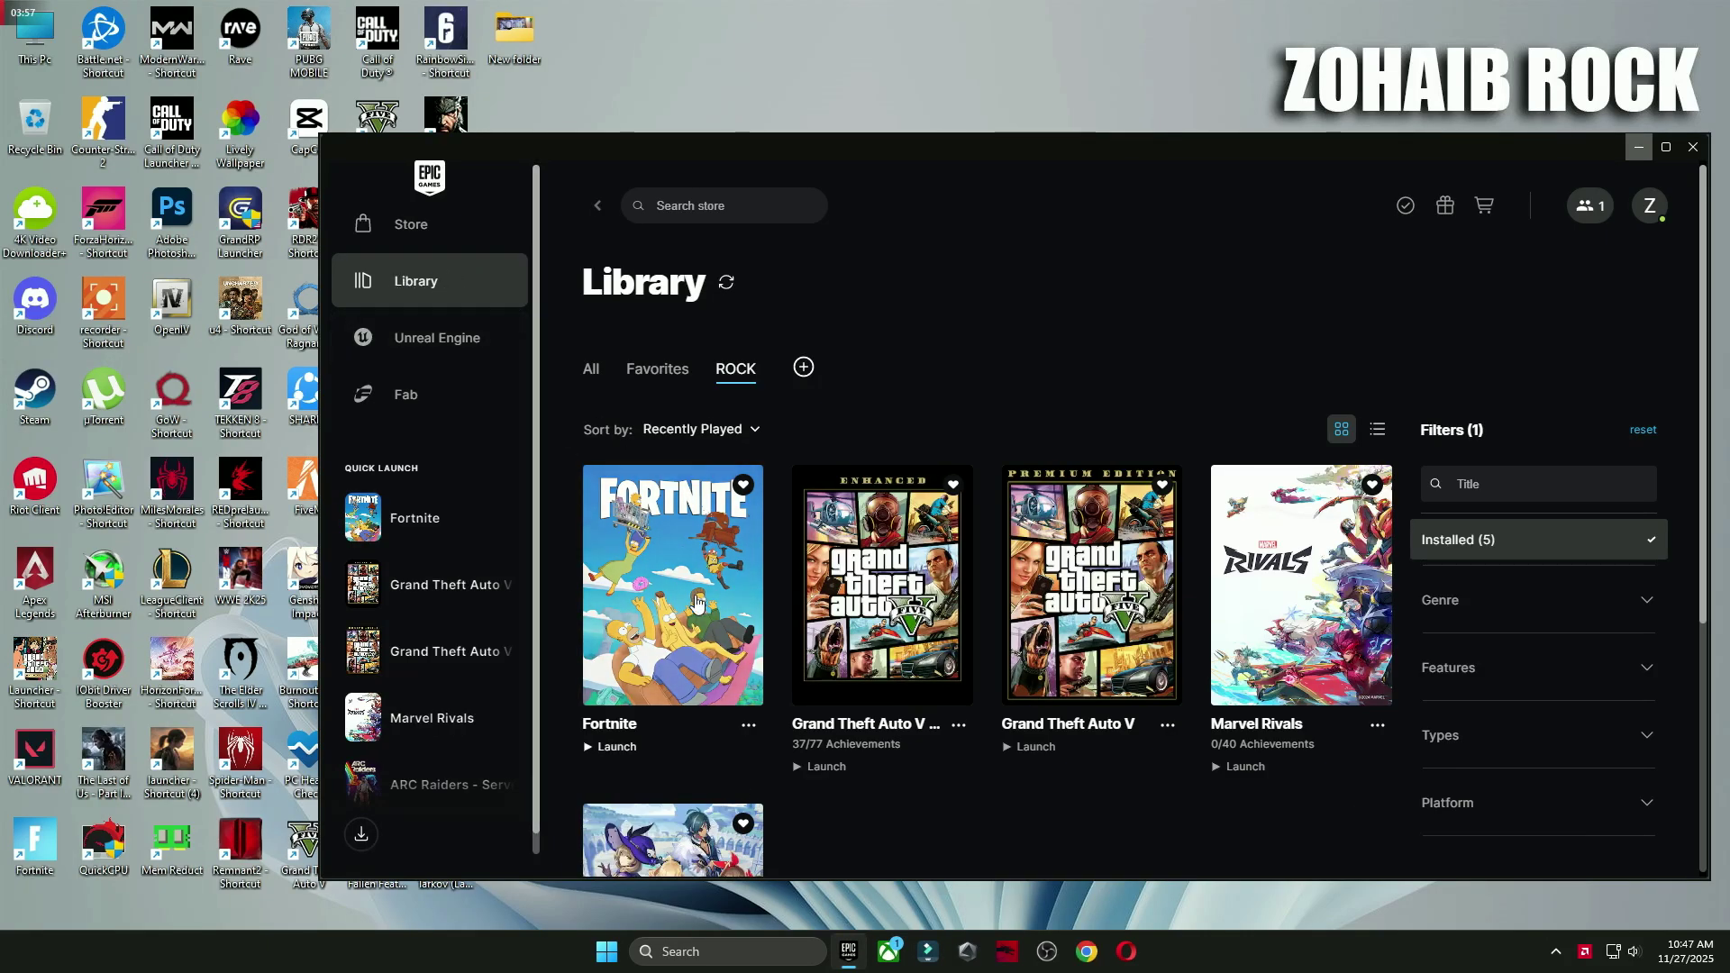
pyautogui.click(747, 730)
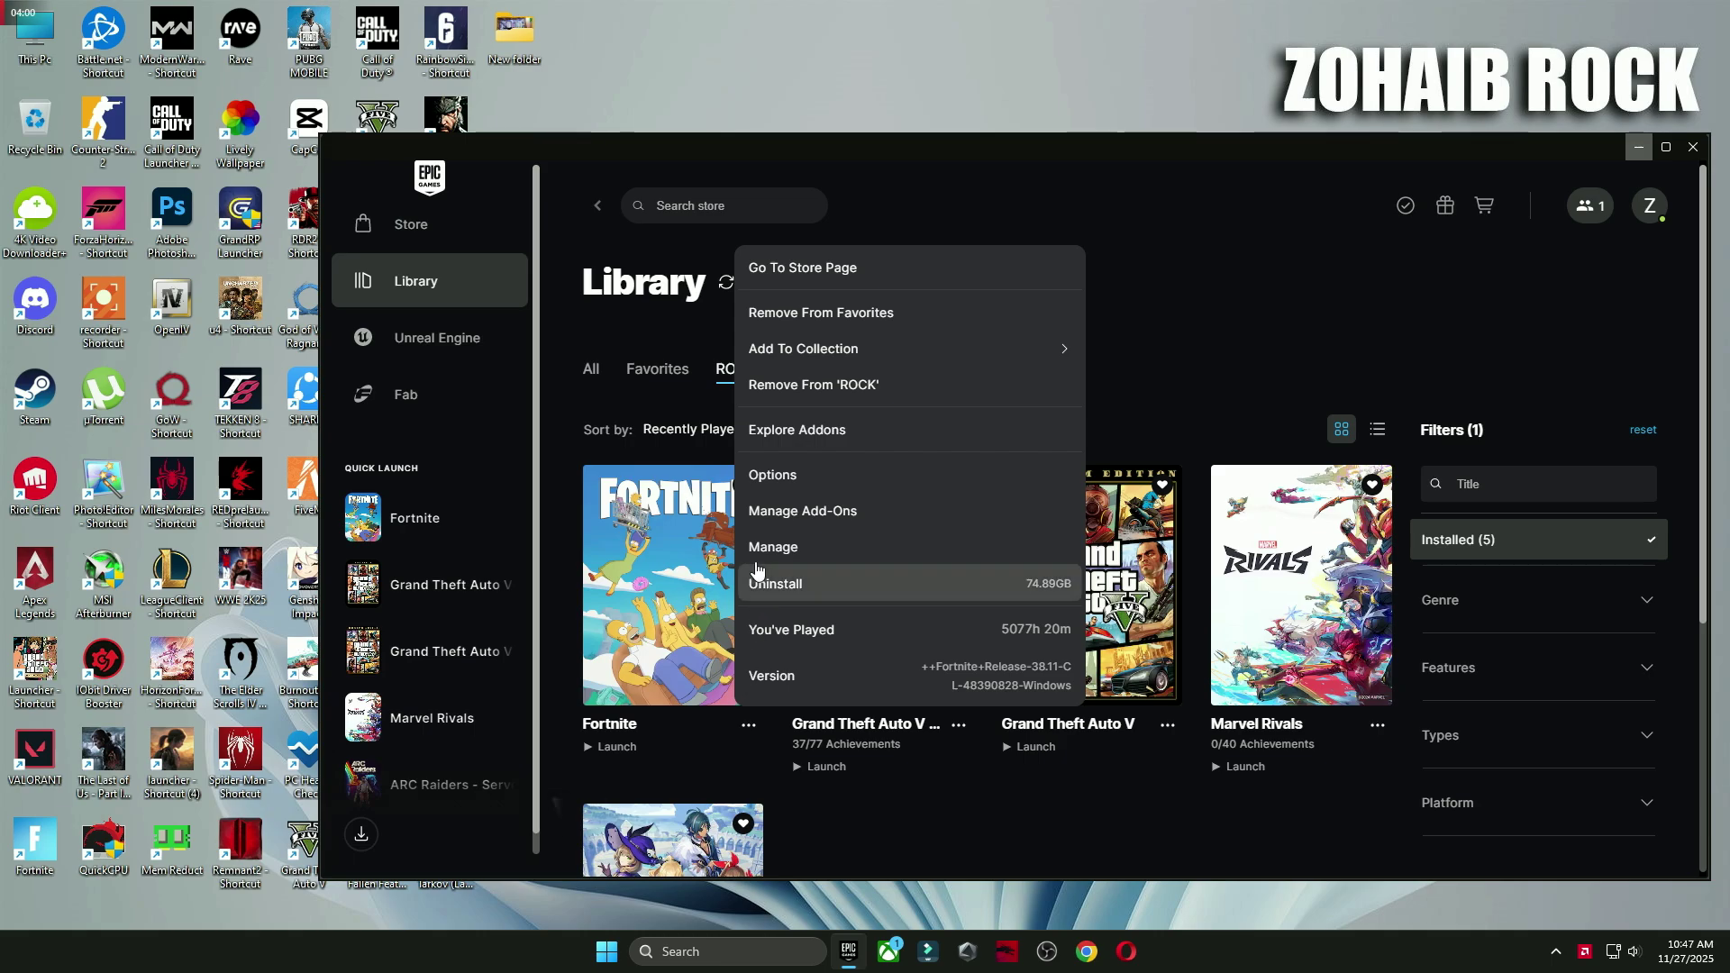
pyautogui.click(819, 552)
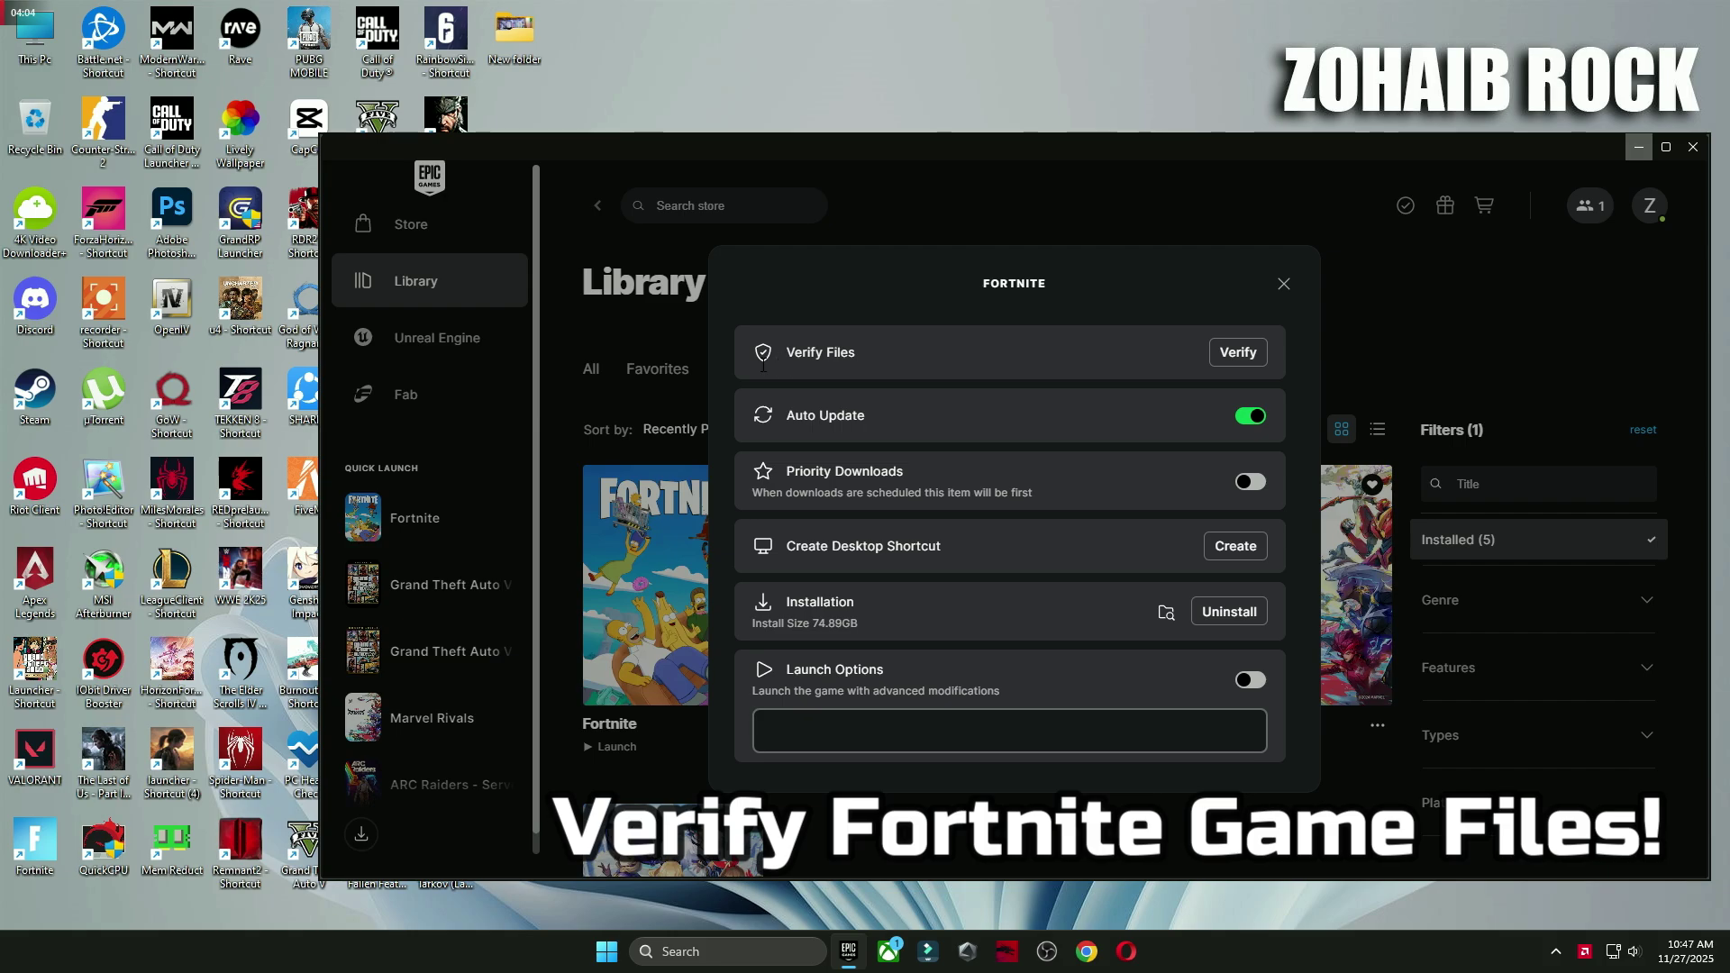
pyautogui.click(1229, 354)
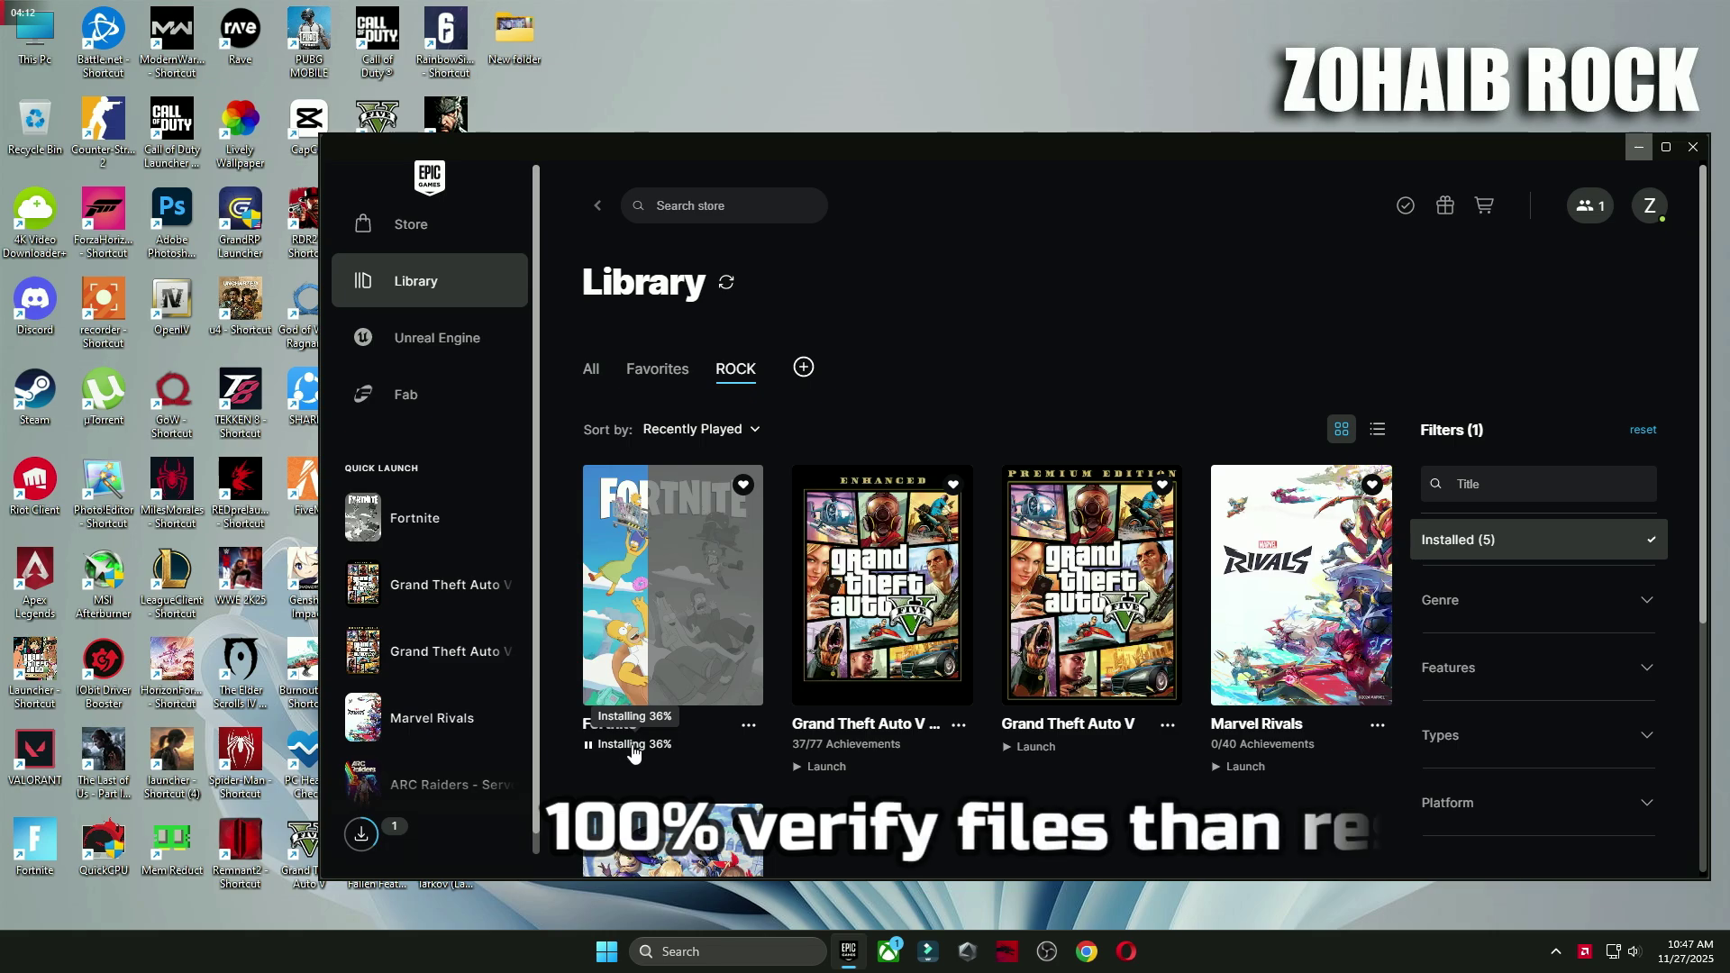
pyautogui.click(601, 948)
pyautogui.click(1073, 900)
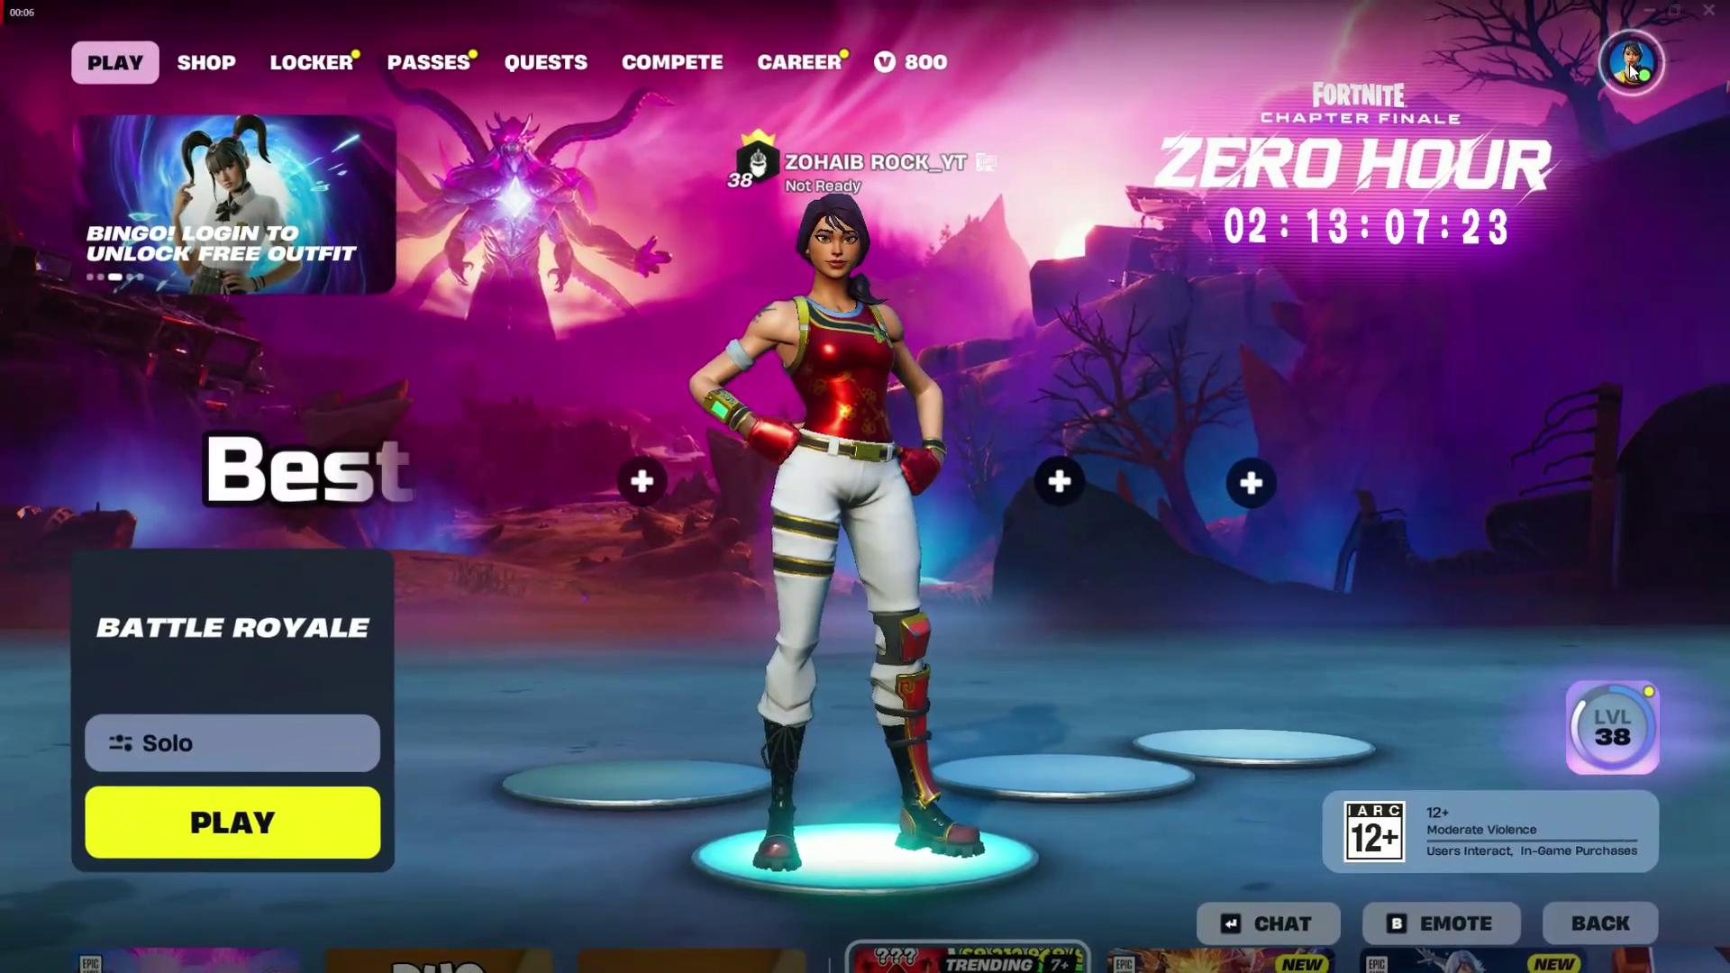
# Step: Open Fortnite's video settings, turn Show FPS on under Advanced Graphics and apply the change
pyautogui.press('Escape')
pyautogui.click(1180, 739)
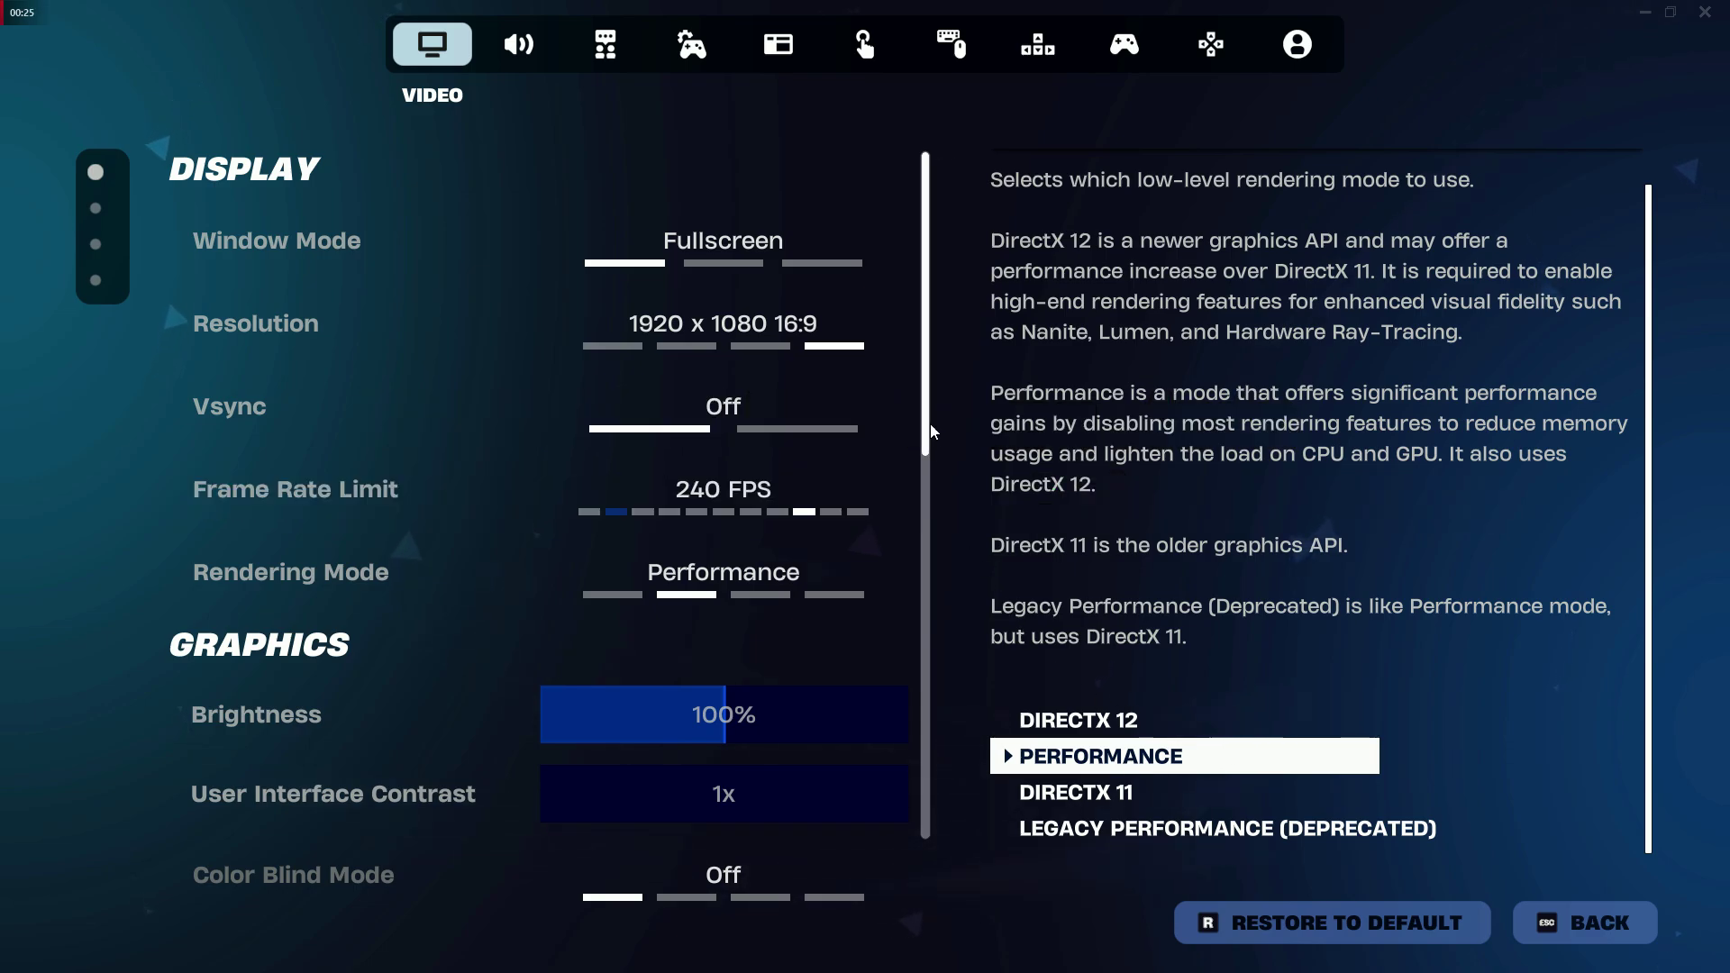
pyautogui.scroll(-5, 929, 424)
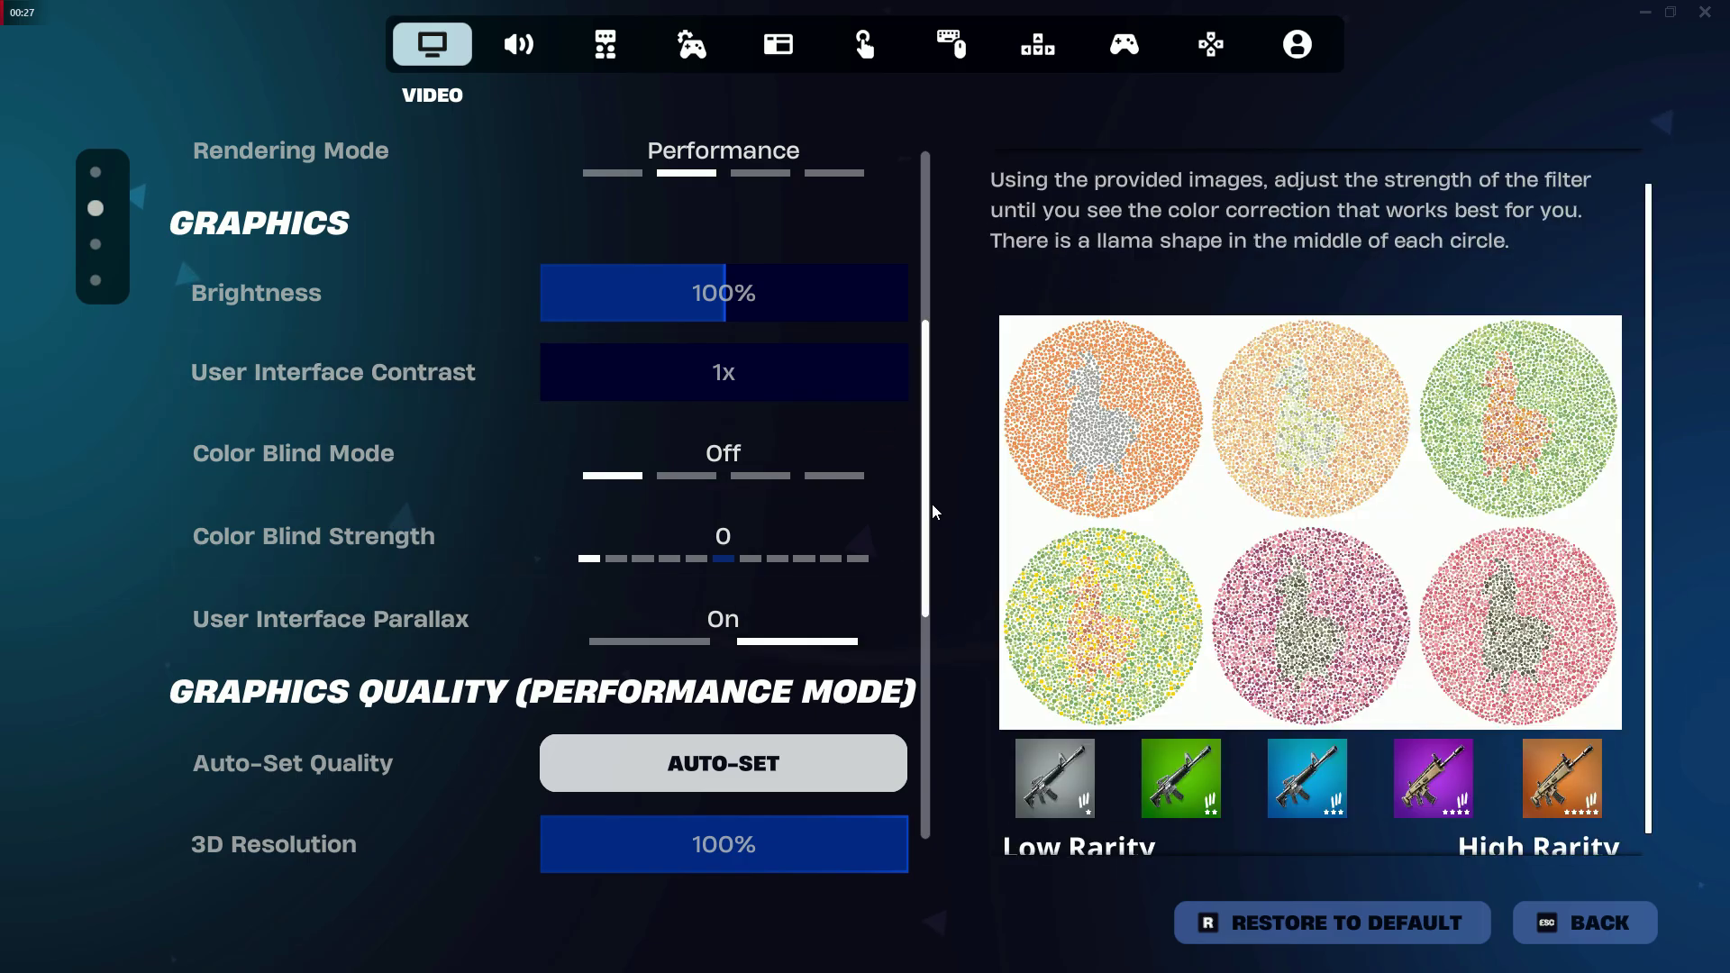
pyautogui.scroll(-6, 932, 509)
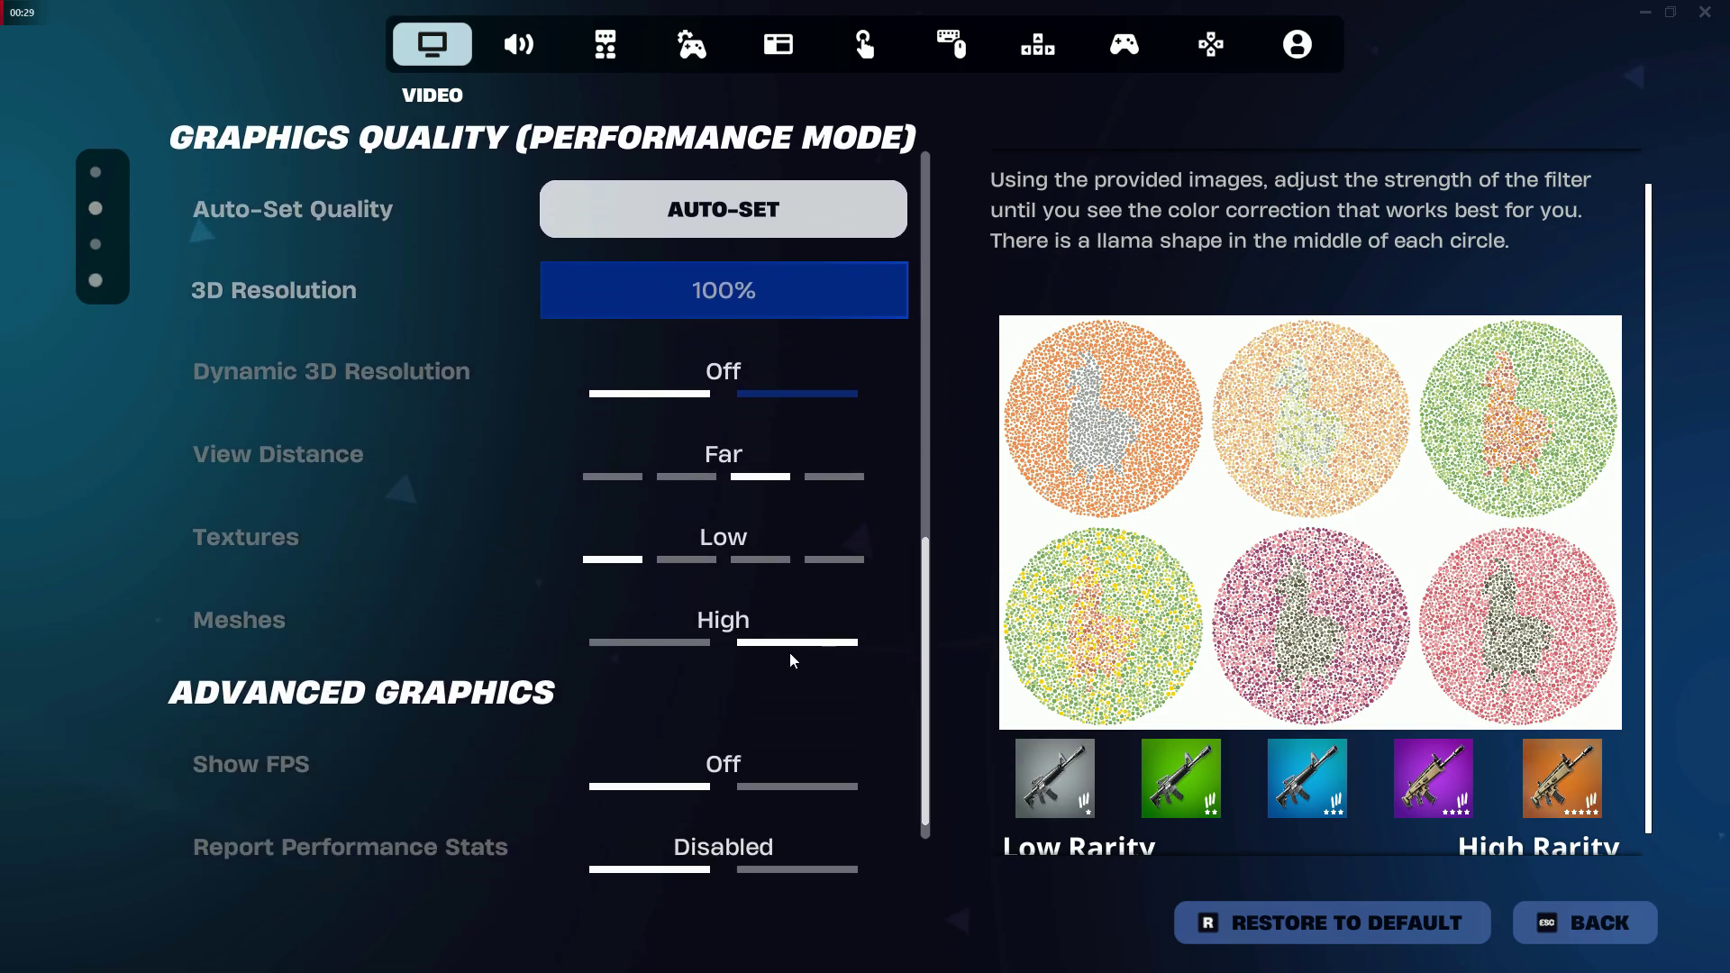
pyautogui.moveTo(661, 613)
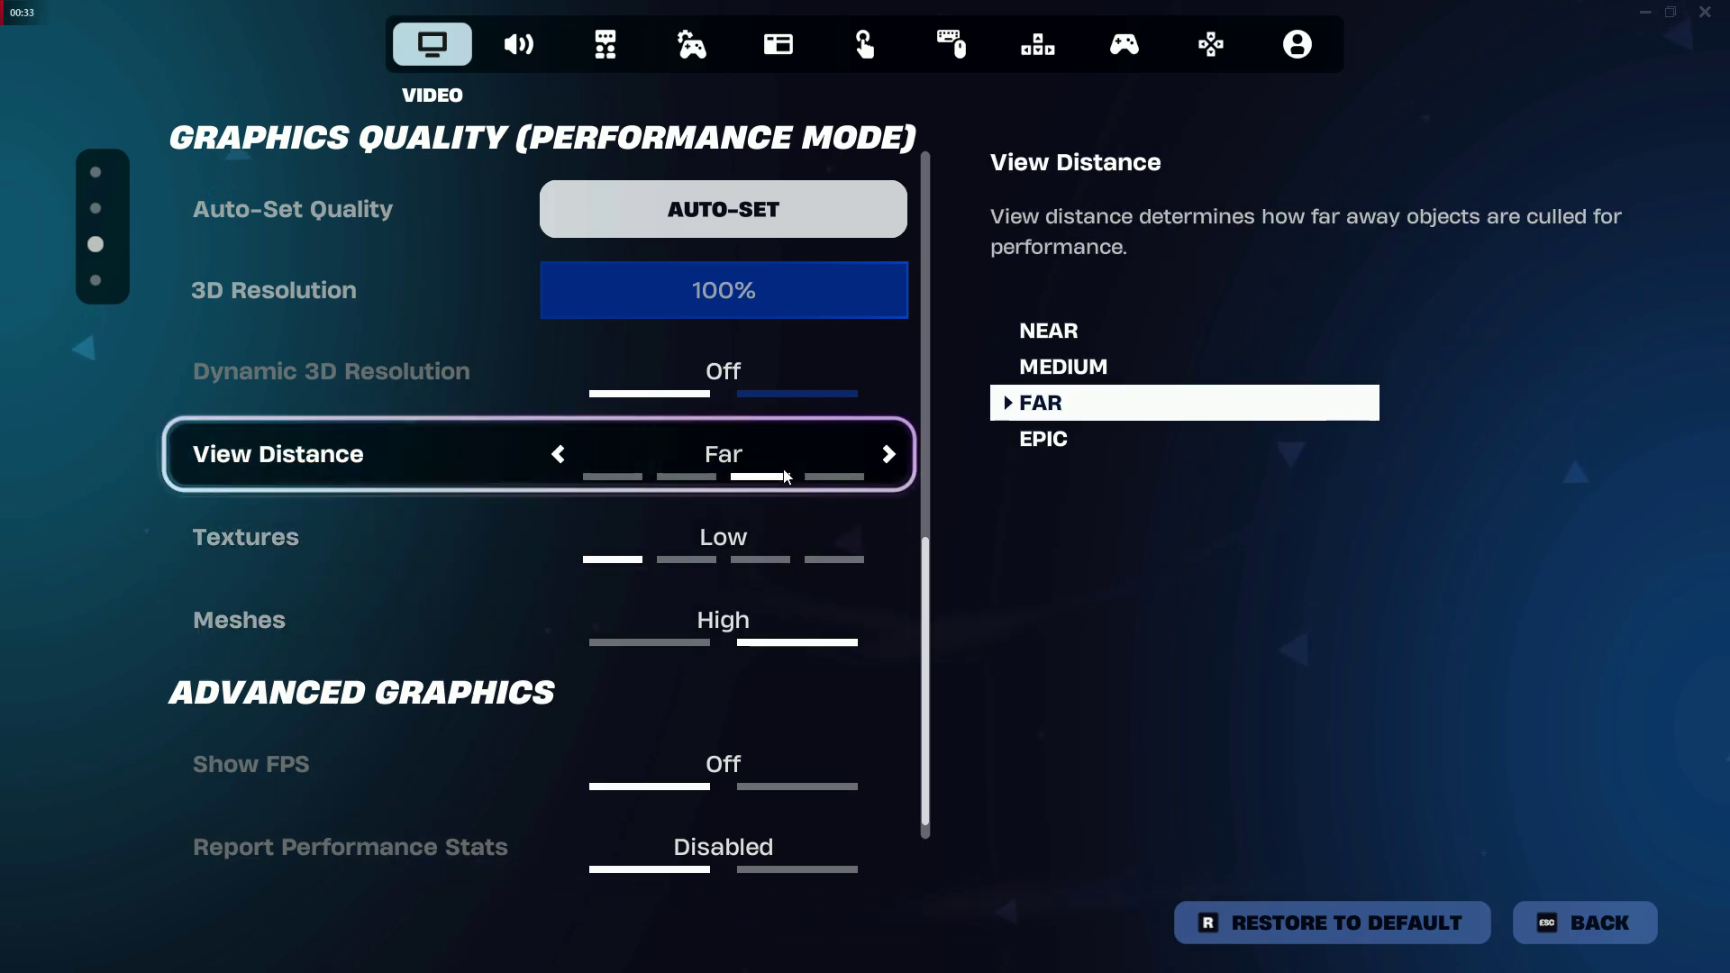
pyautogui.scroll(-1, 932, 631)
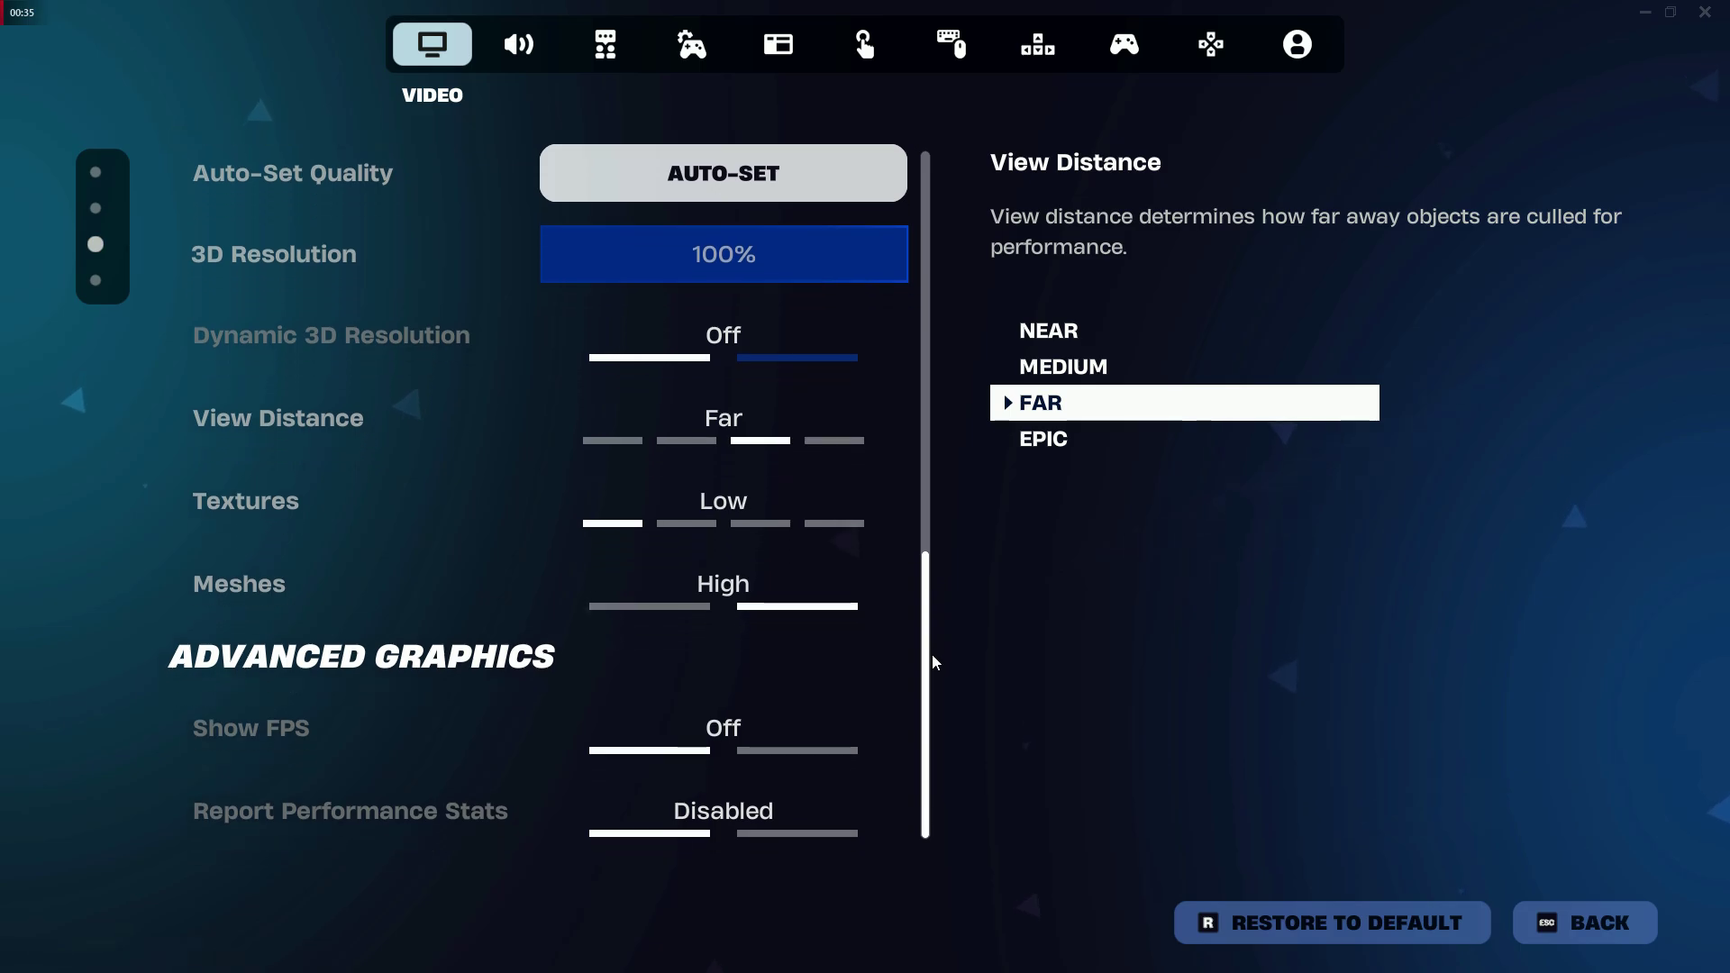
pyautogui.click(870, 730)
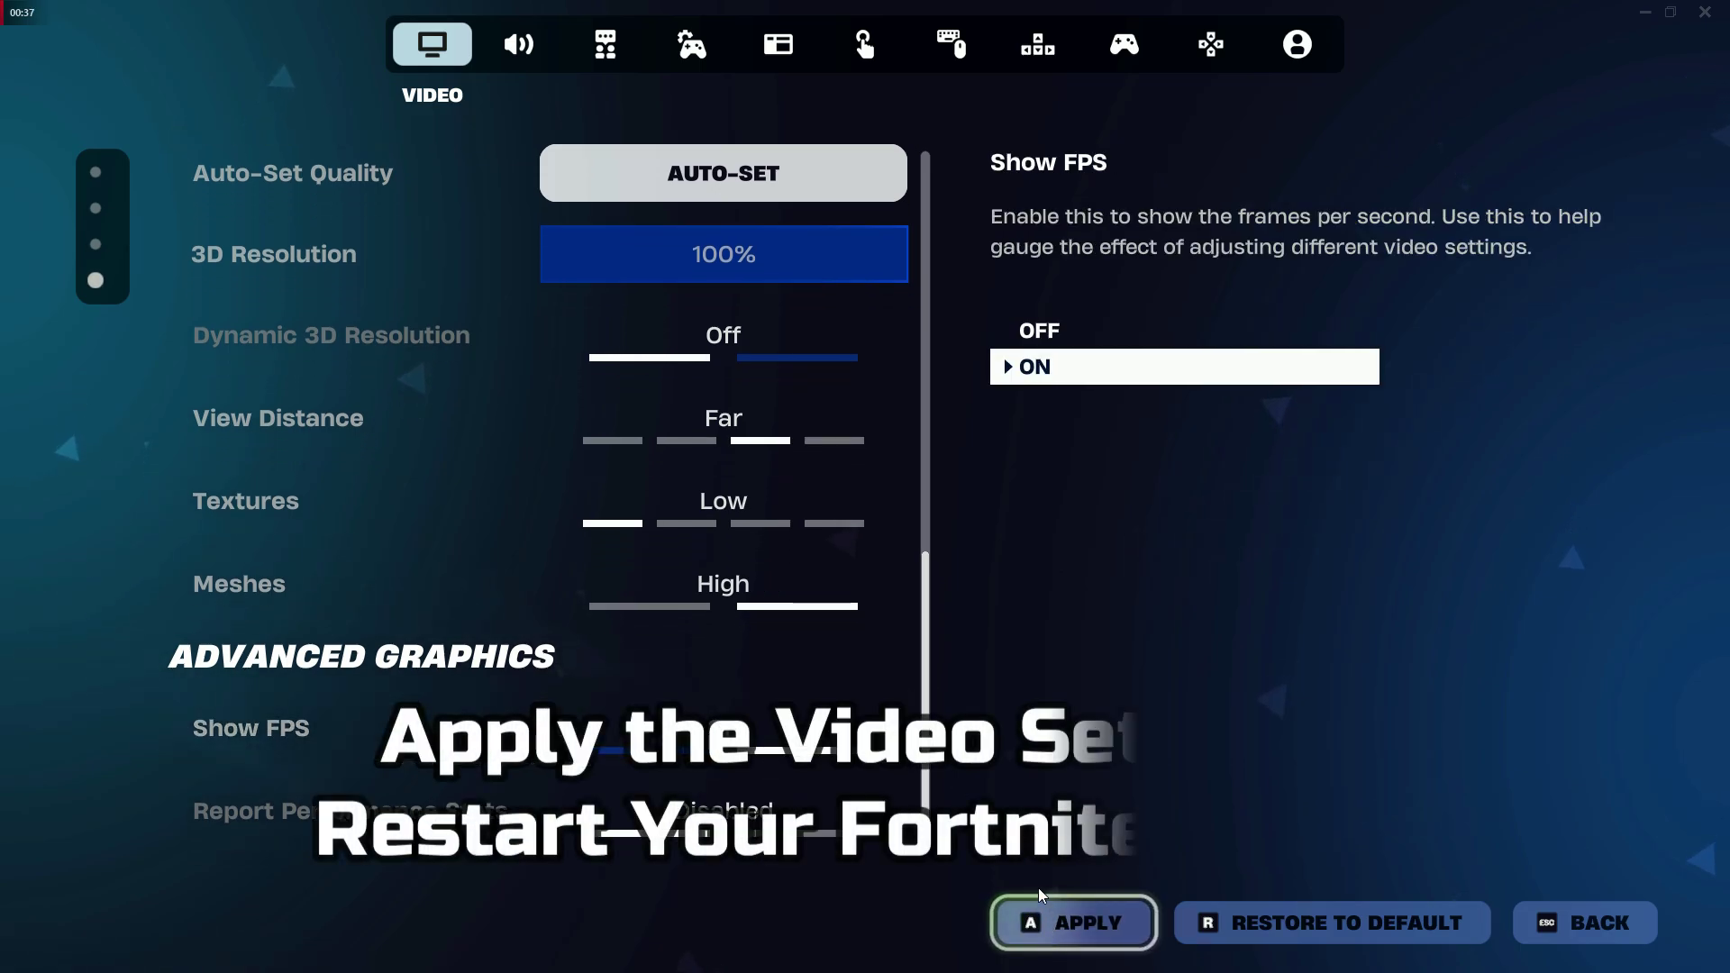
pyautogui.click(1072, 922)
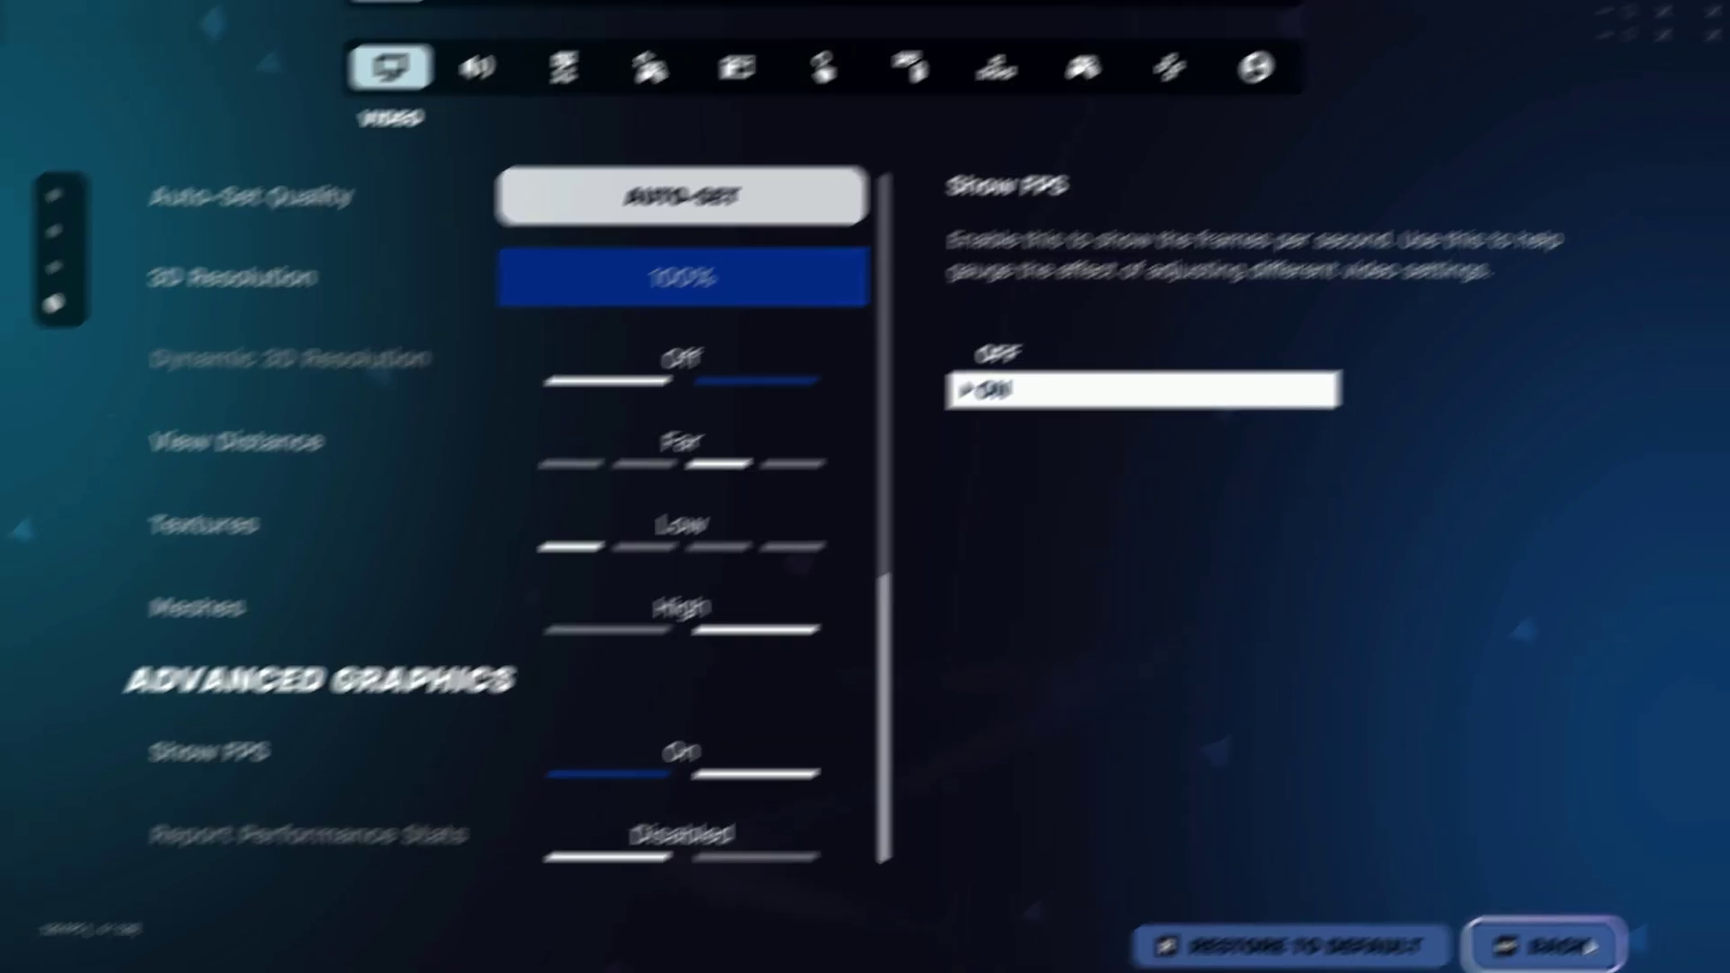